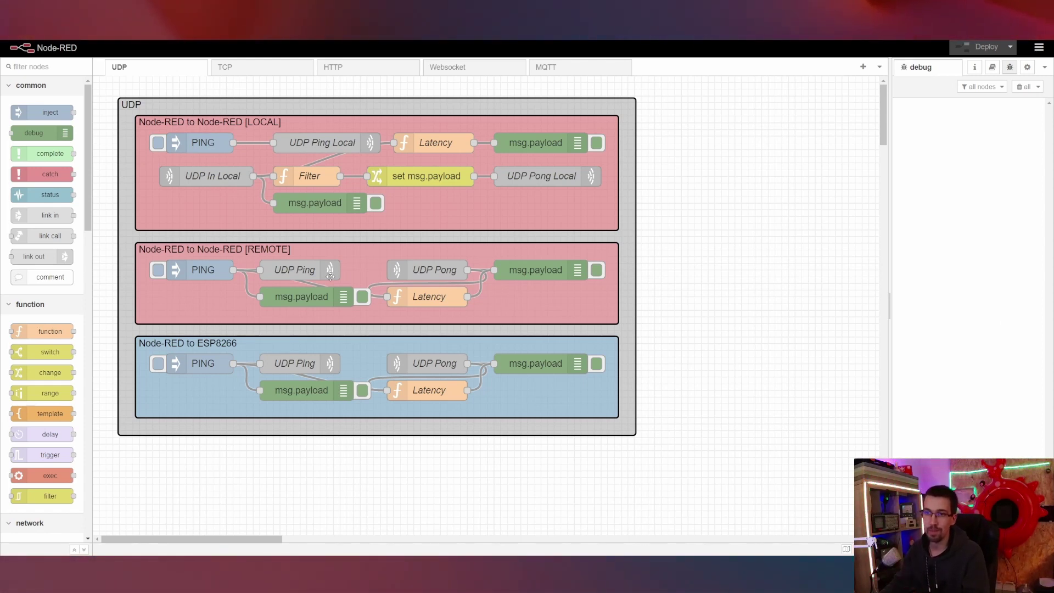
Place a temporary udp in node beside the UDP group to inspect its Output options, and delete it.
scroll(35, 307, down, 7)
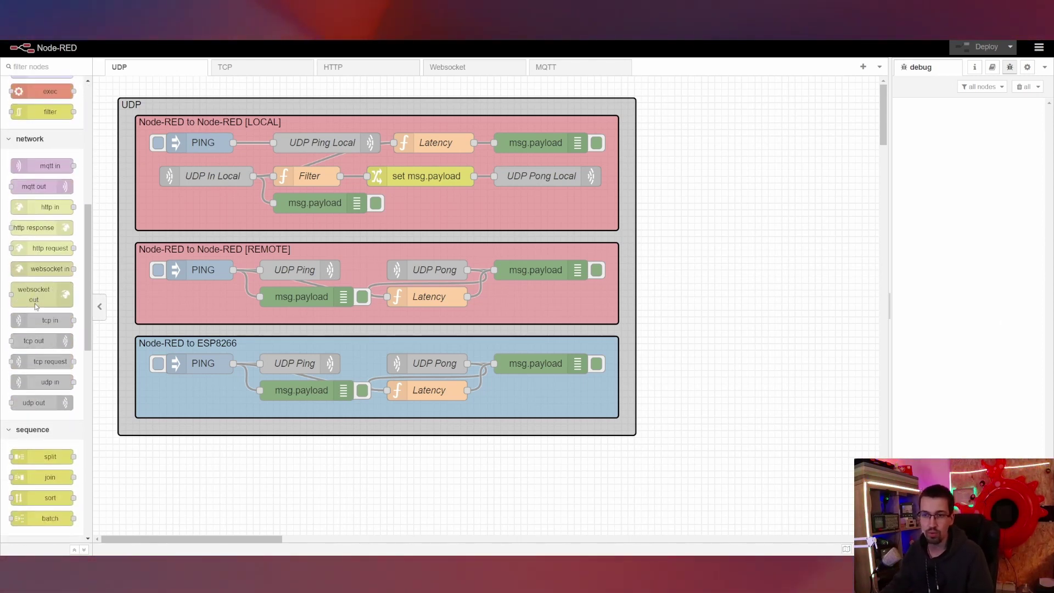
scroll(35, 306, down, 3)
drag(47, 303, 704, 214)
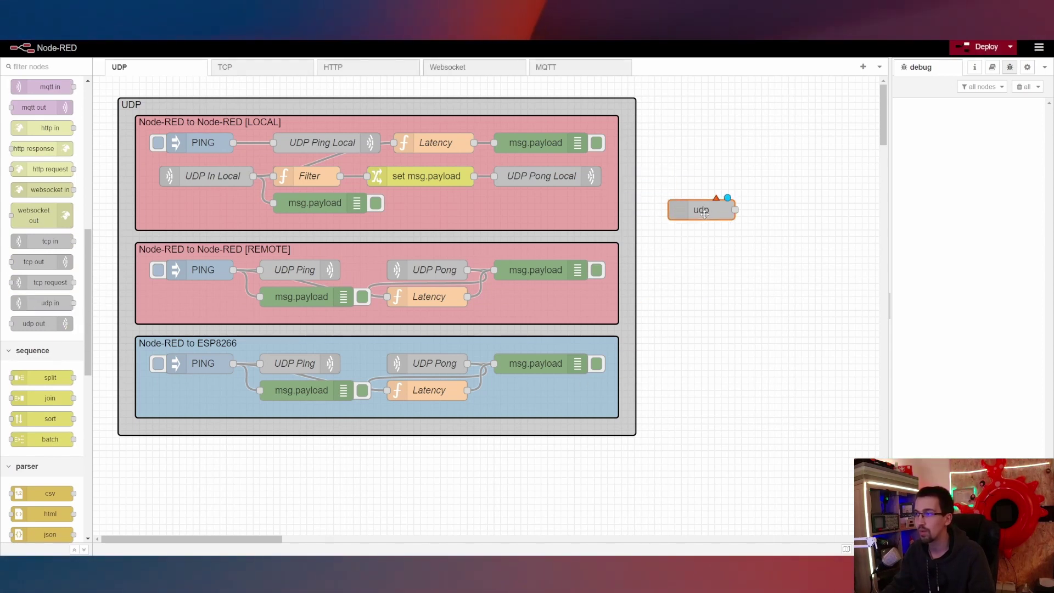
double_click(696, 216)
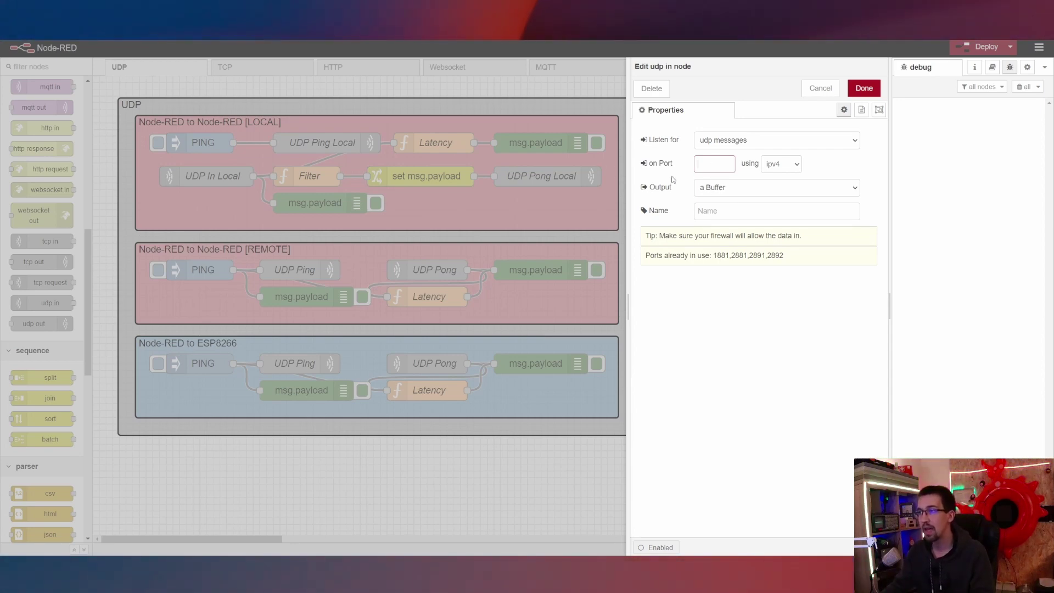
click(739, 187)
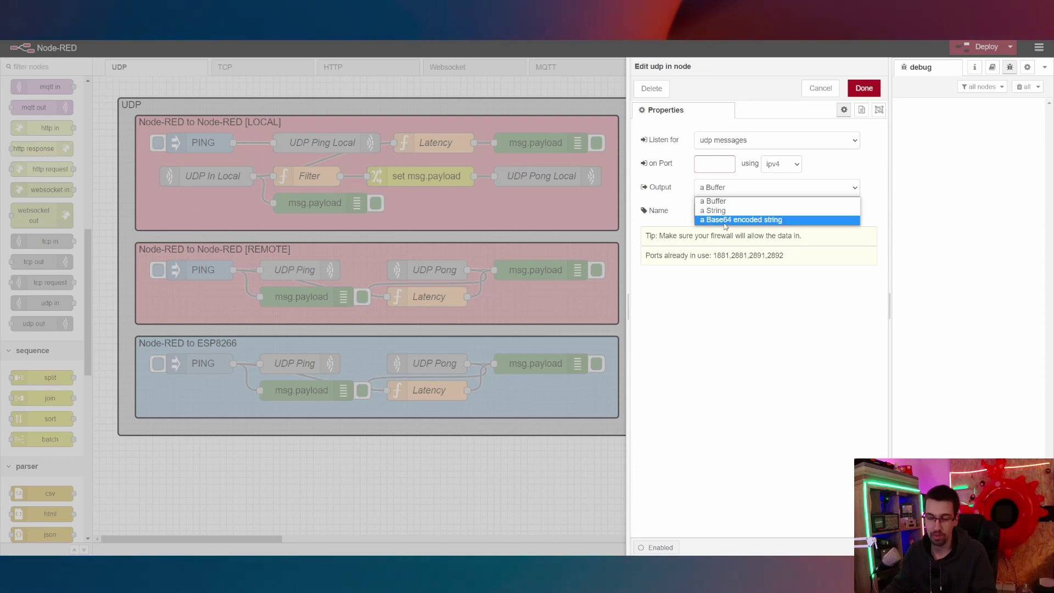
key(Escape)
key(Escape)
key(Delete)
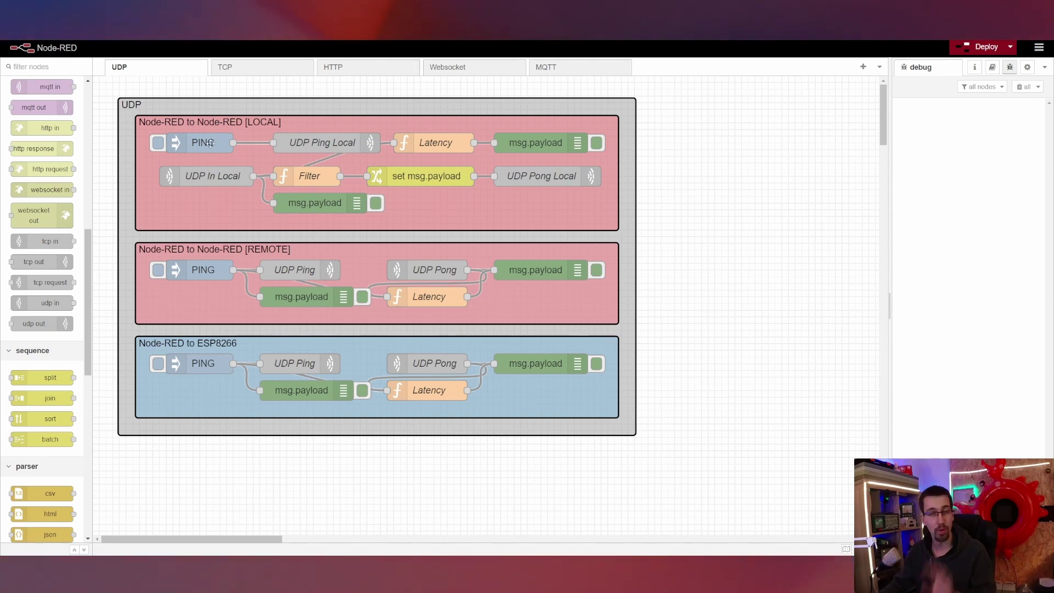
Review the port, address and output settings of the UDP Ping Local and UDP In Local nodes.
double_click(326, 141)
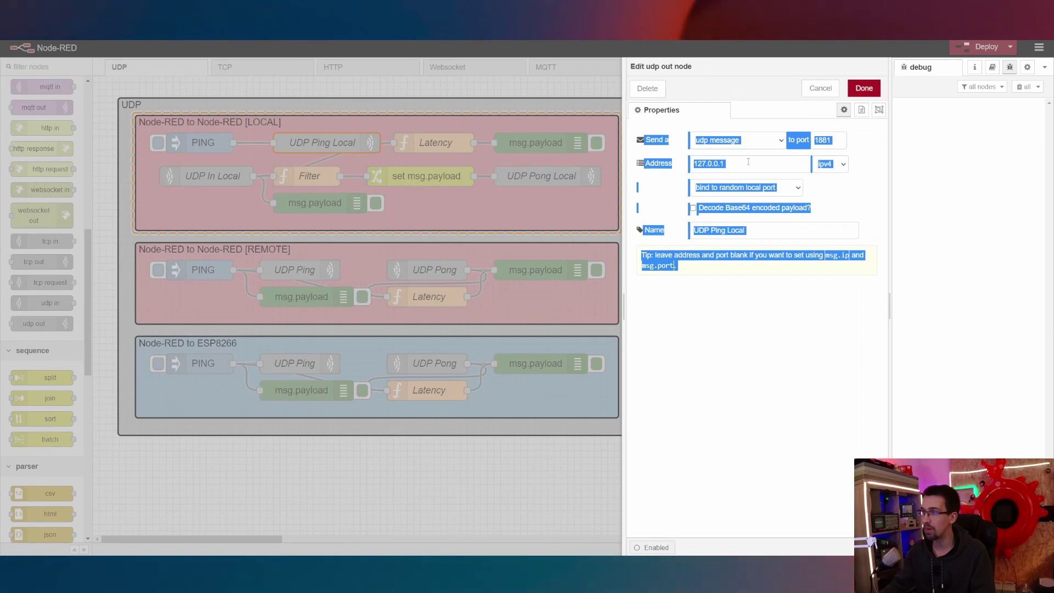
click(748, 161)
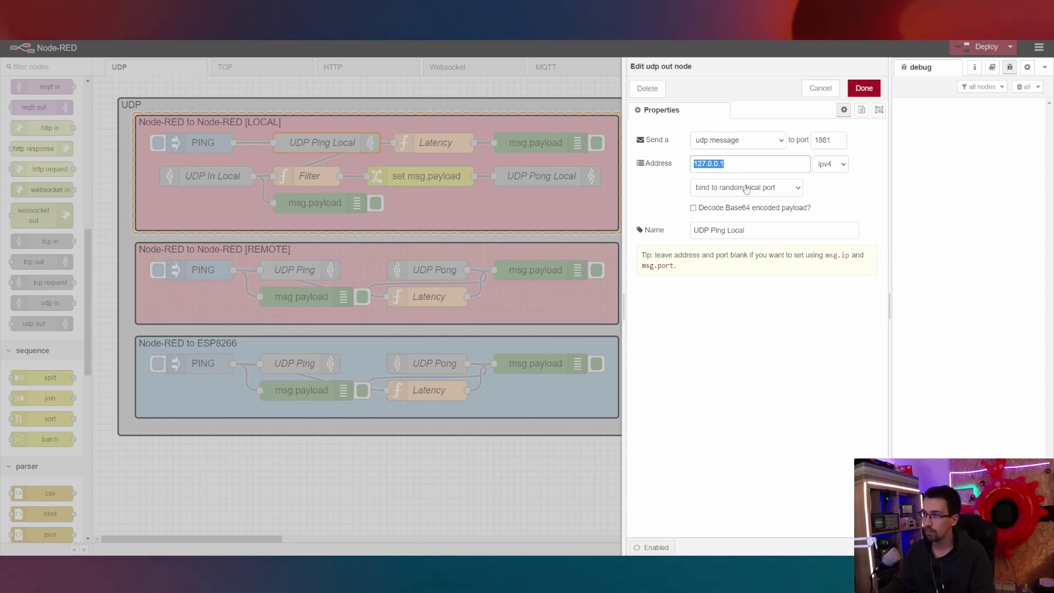
key(ctrl+Return)
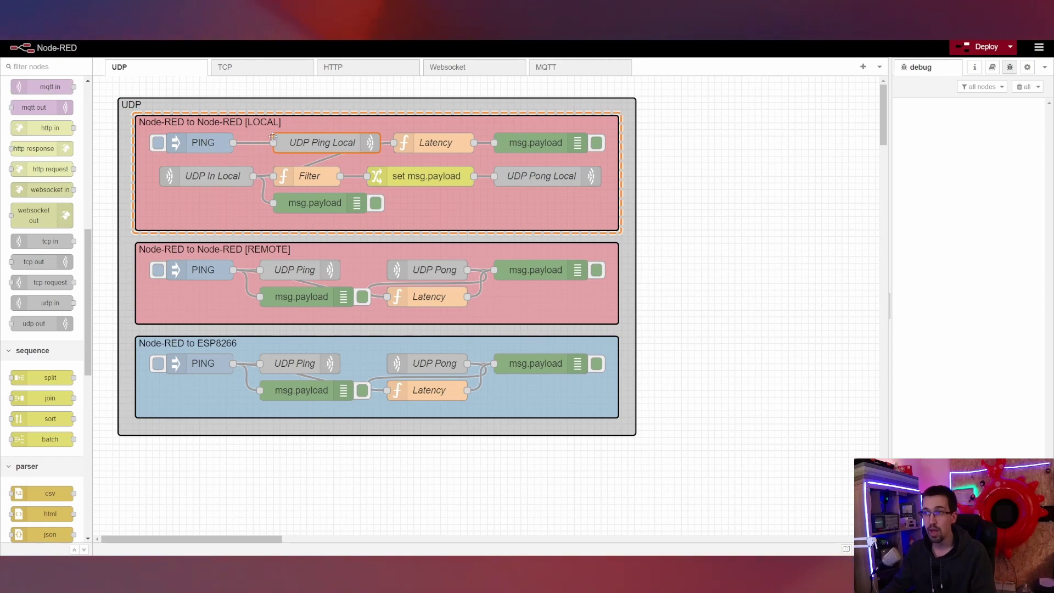
double_click(206, 177)
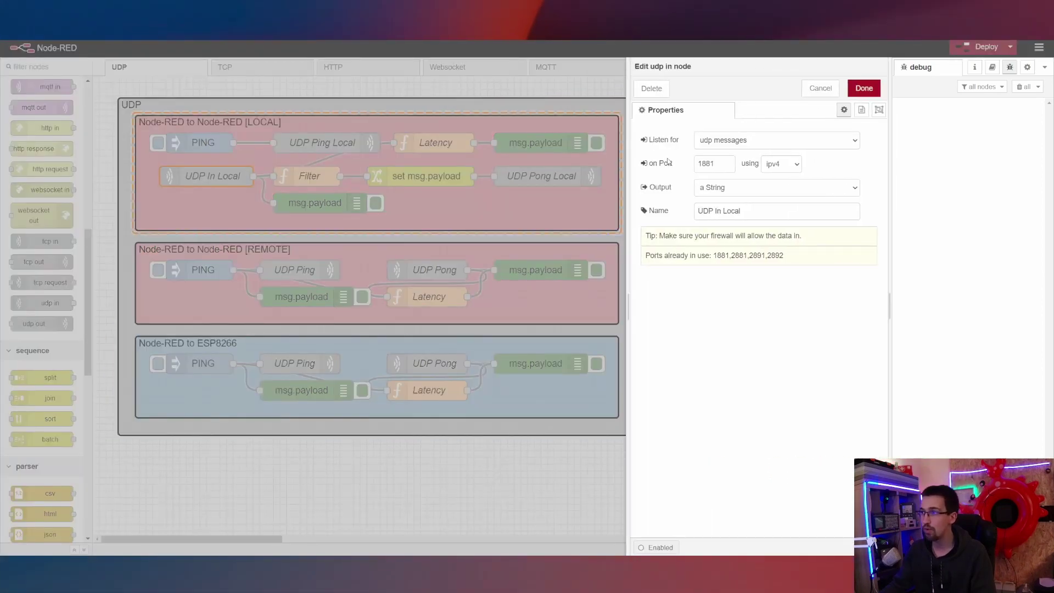
key(ctrl+Return)
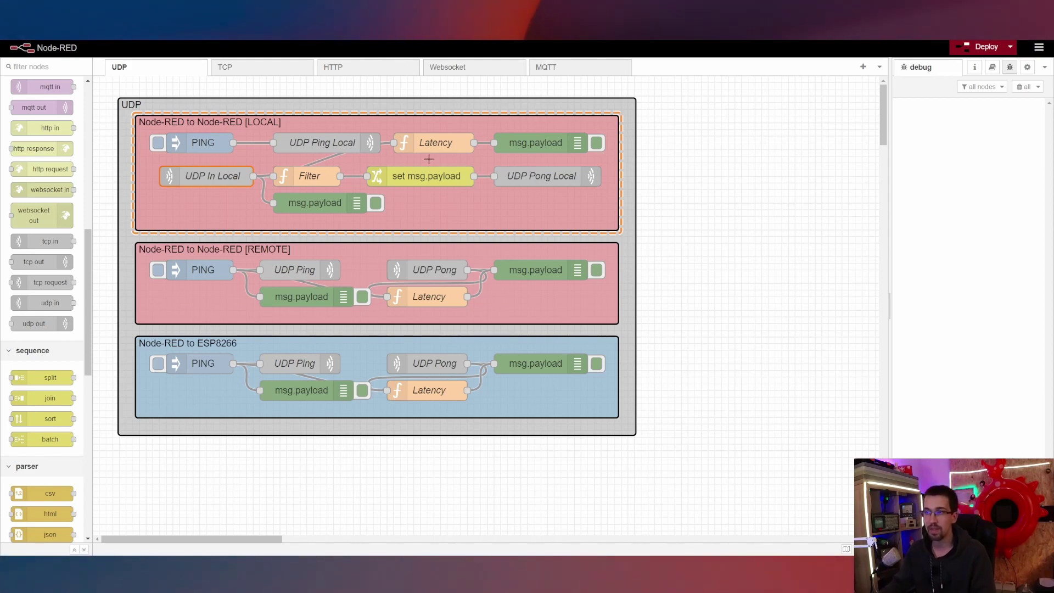
Review the local flow's set msg.payload rule and the UDP Pong Local node's port and address.
double_click(437, 174)
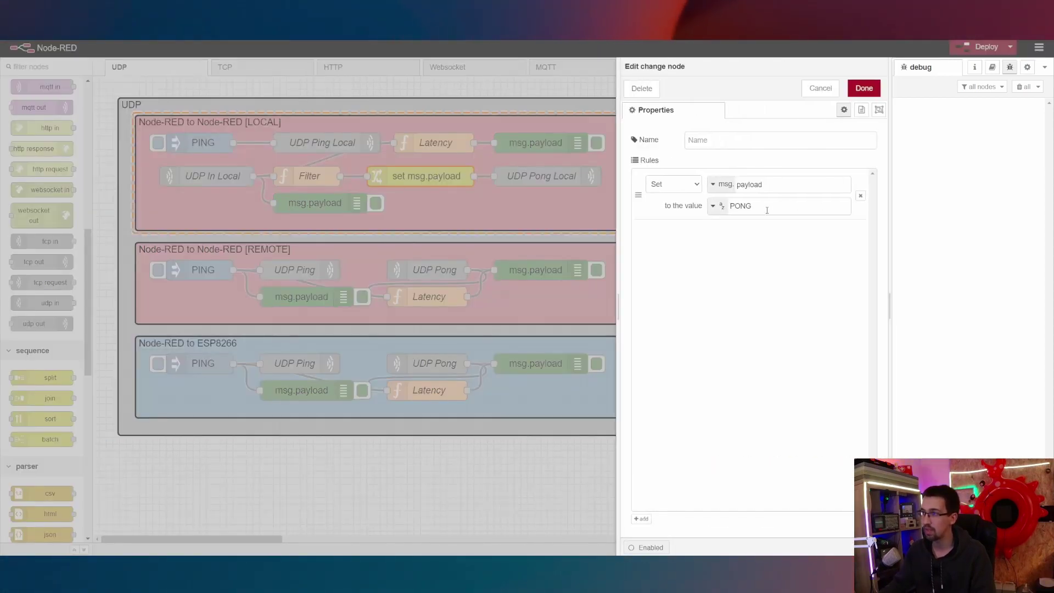
click(864, 88)
double_click(544, 176)
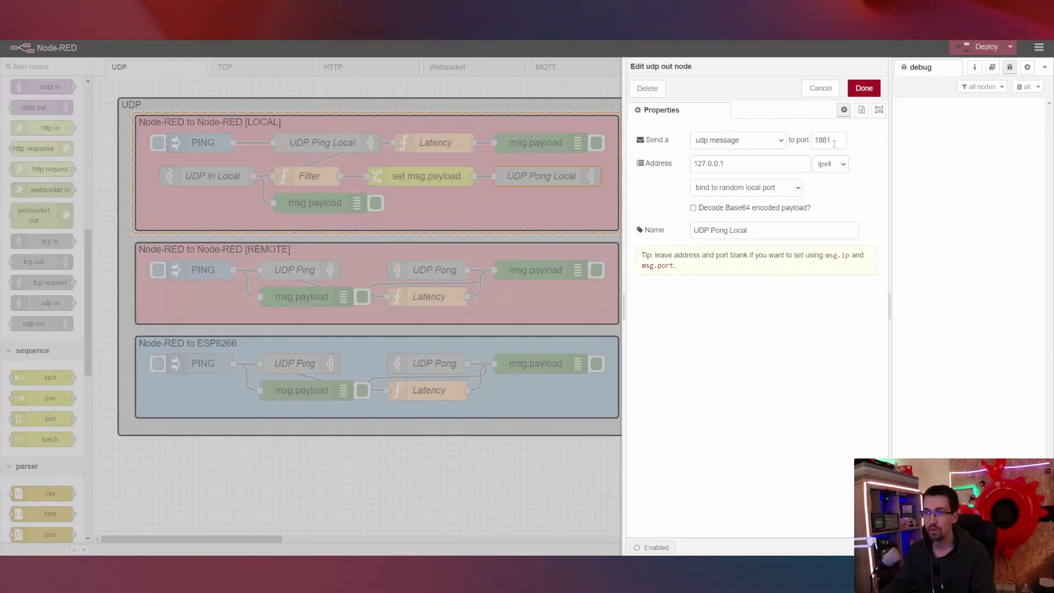
click(862, 89)
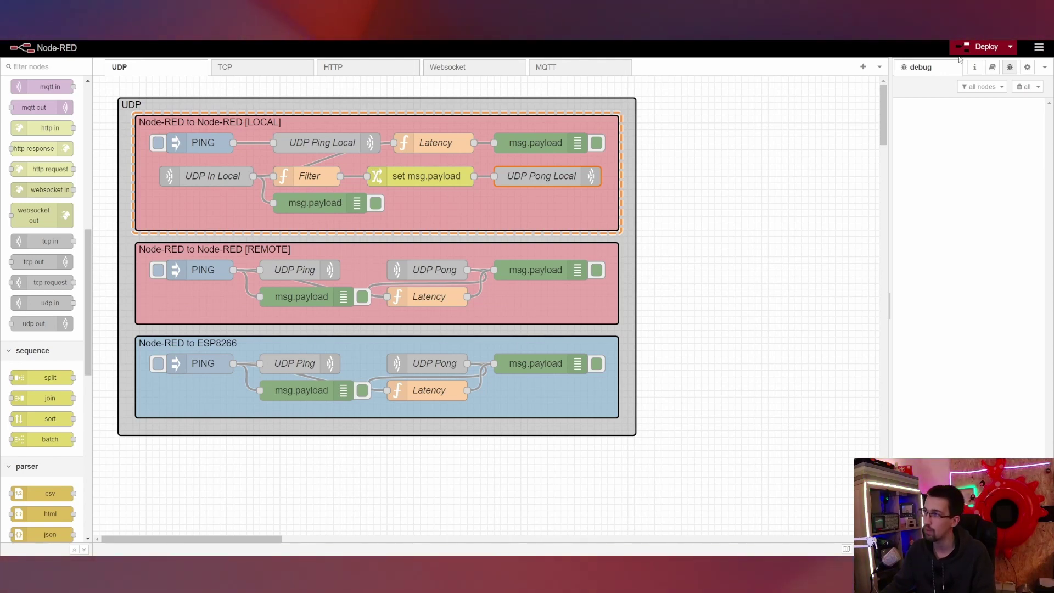
Deploy the flows and inject the local UDP PING several times, clearing all debug messages when done.
click(974, 47)
click(160, 142)
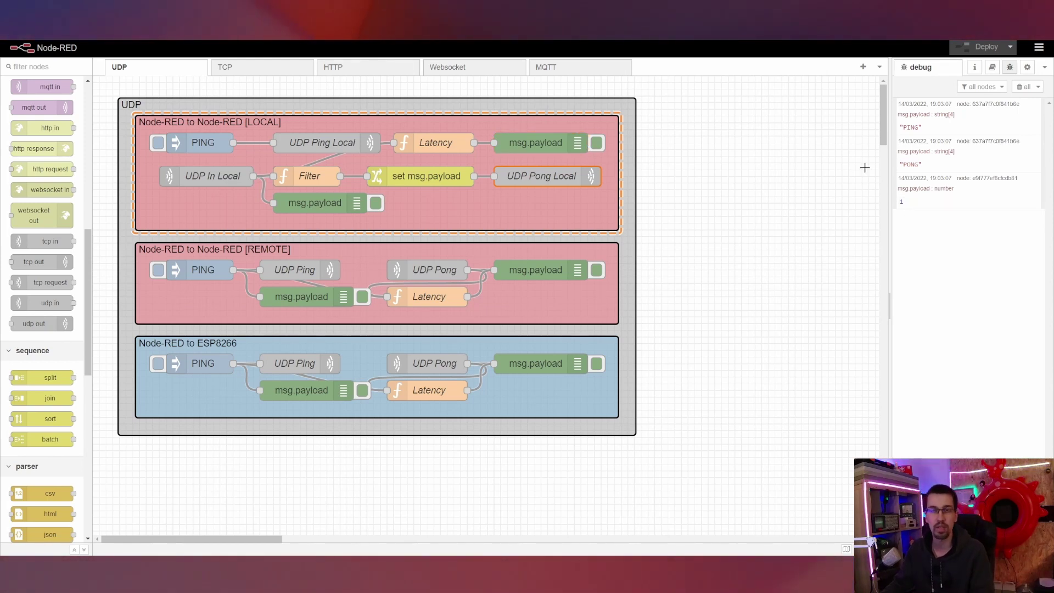
click(157, 144)
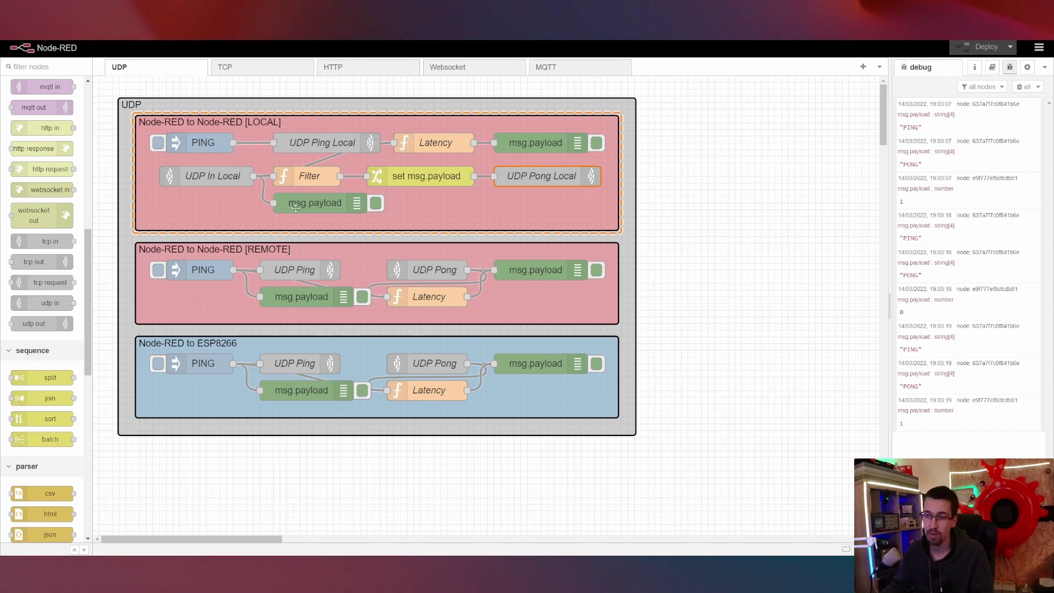
click(1023, 86)
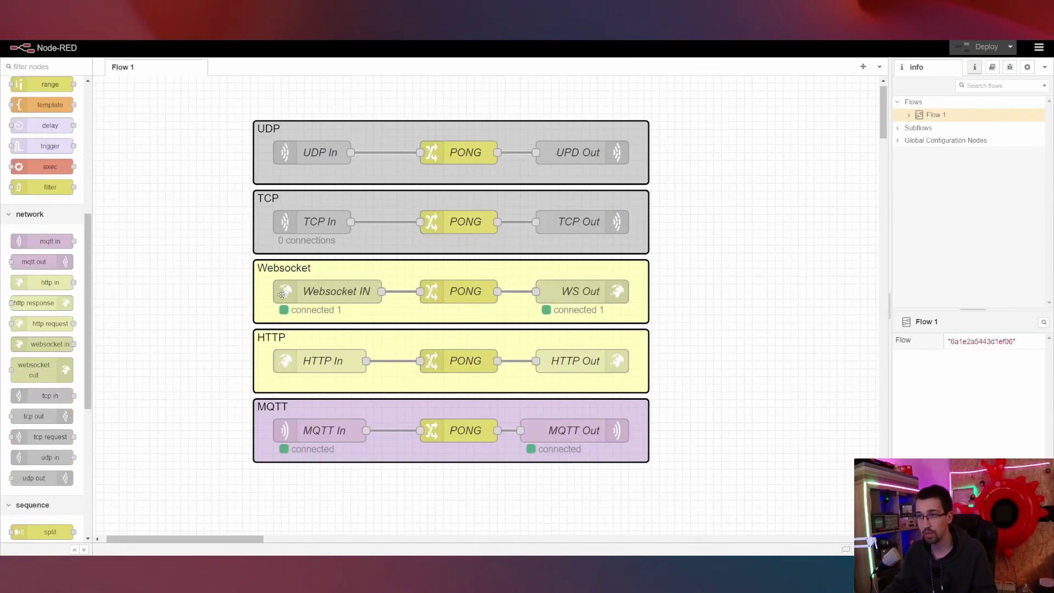
In Flow 1 of the remote Node-RED instance, review the UDP In and UPD Out nodes' port and address settings.
double_click(346, 155)
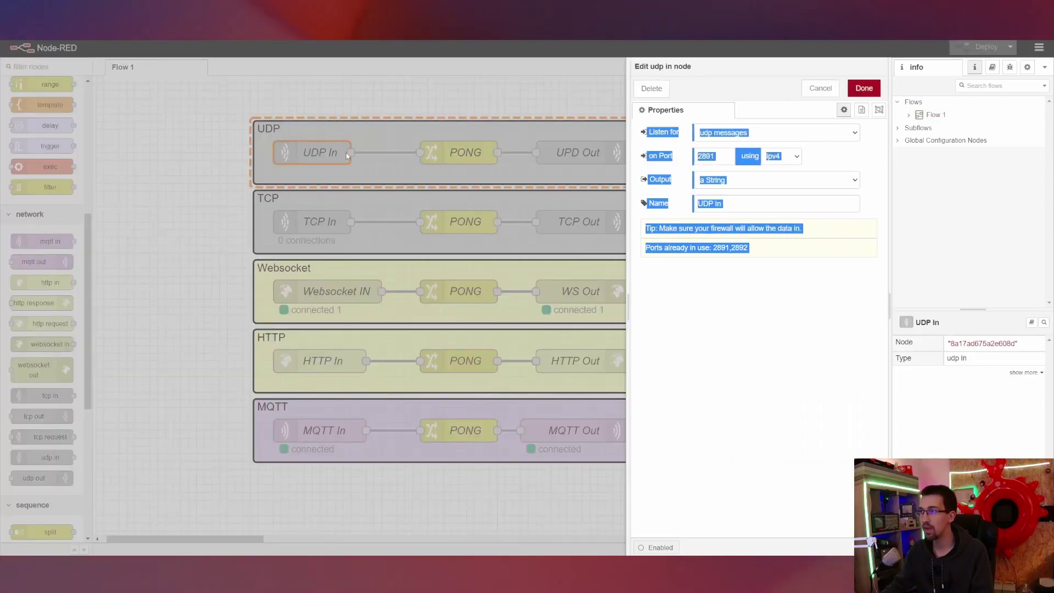
click(706, 155)
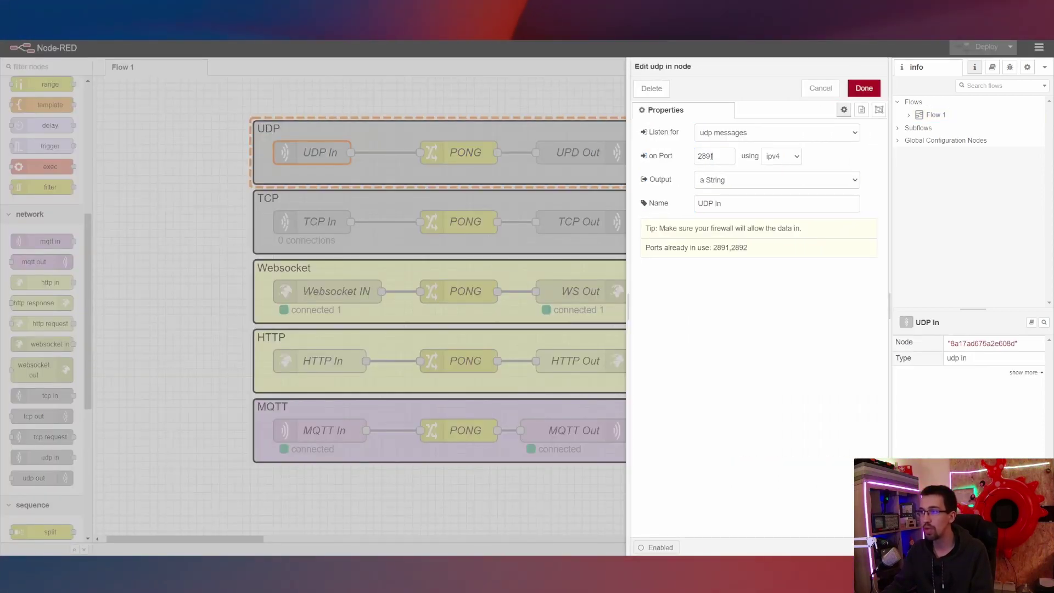
key(Escape)
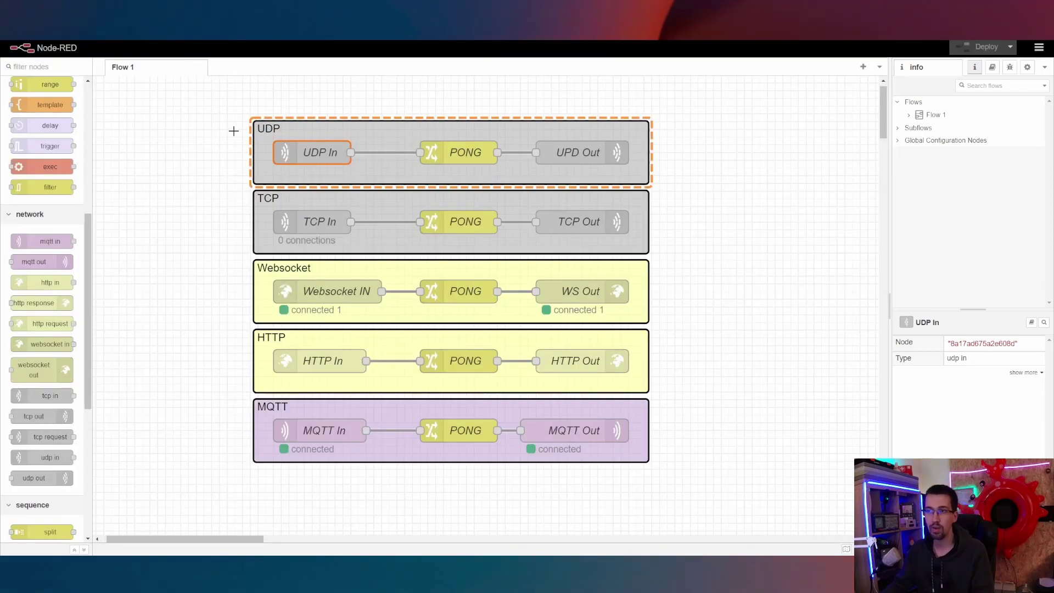
double_click(580, 153)
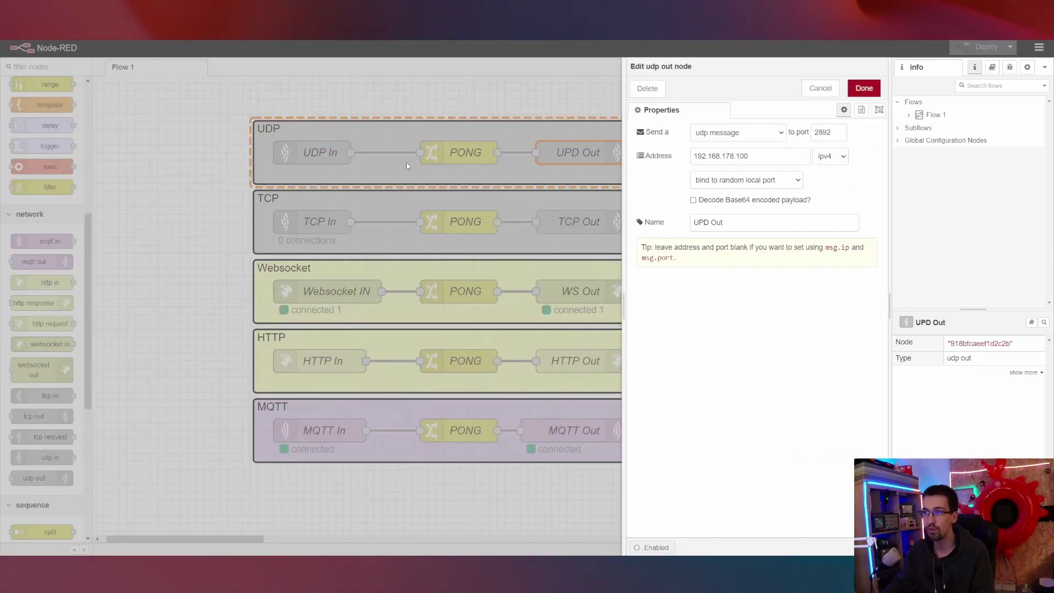
key(Escape)
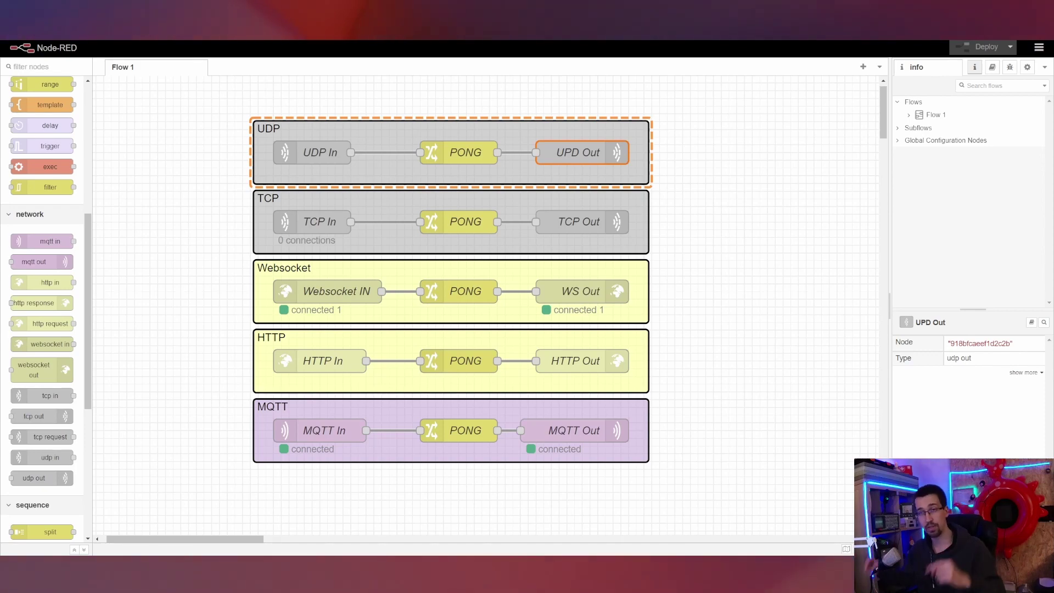
Switch back to the main Node-RED instance and review the UDP Ping and UDP Pong settings in the REMOTE group.
key(ctrl+Tab)
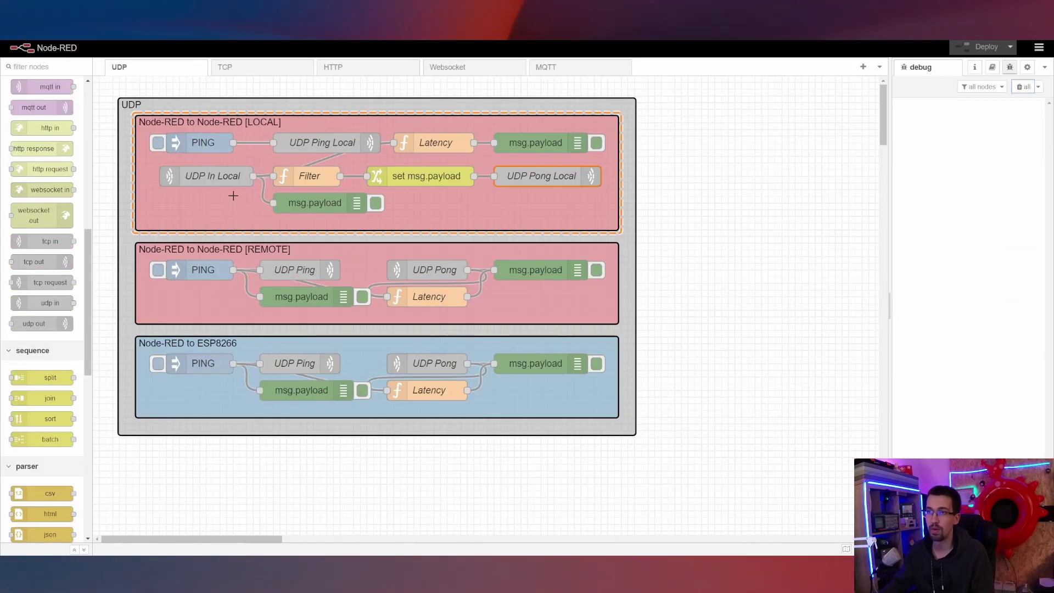
double_click(293, 271)
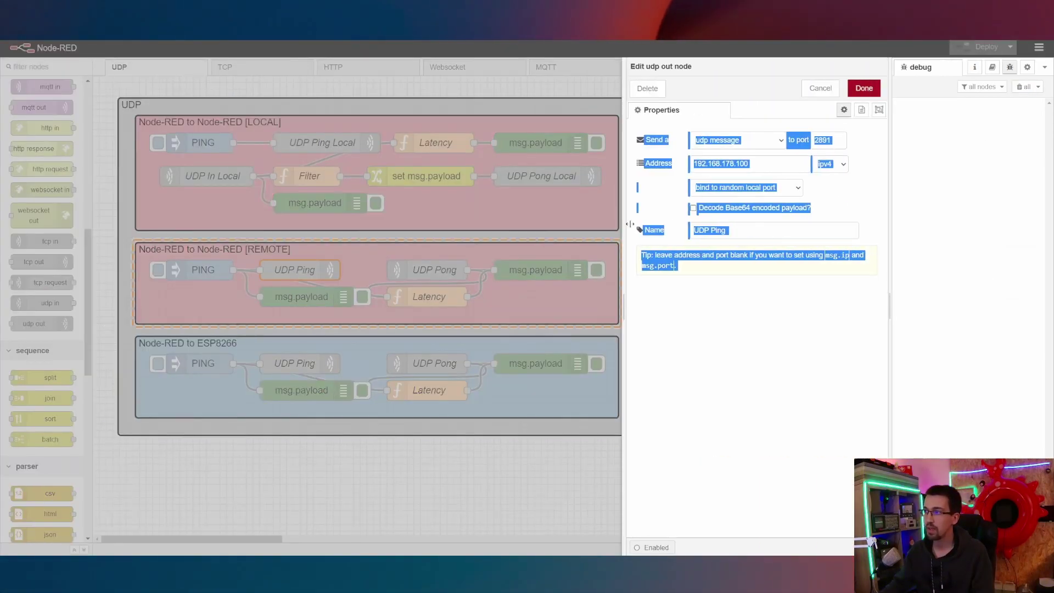
double_click(842, 143)
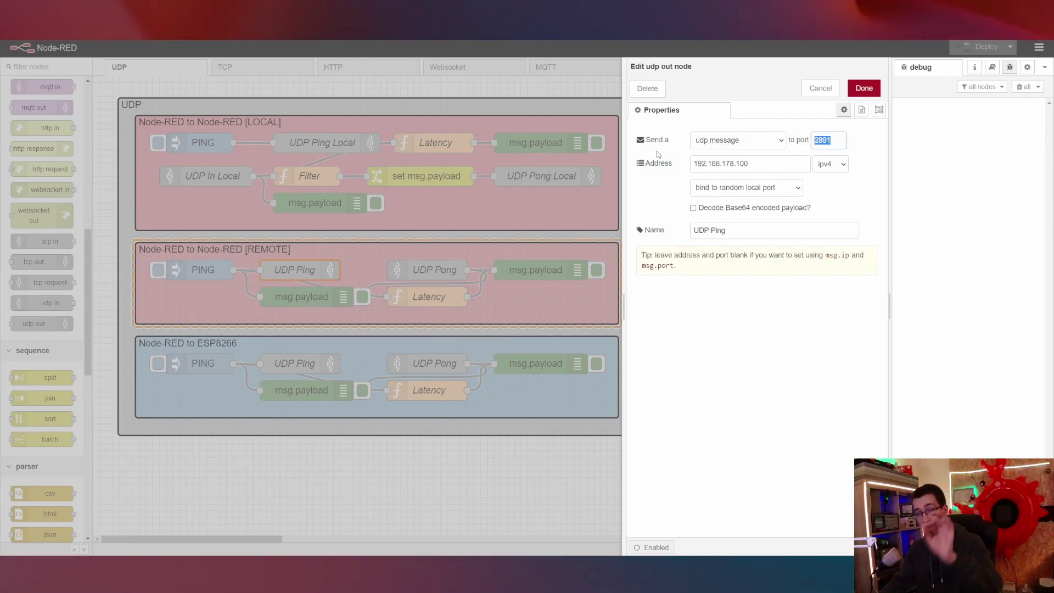
key(Escape)
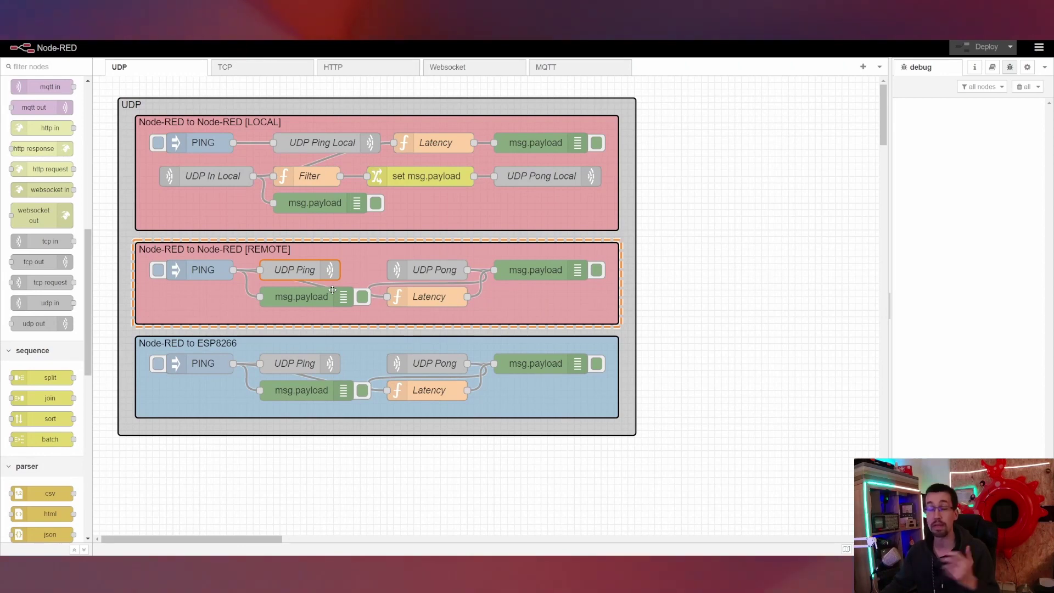
double_click(419, 274)
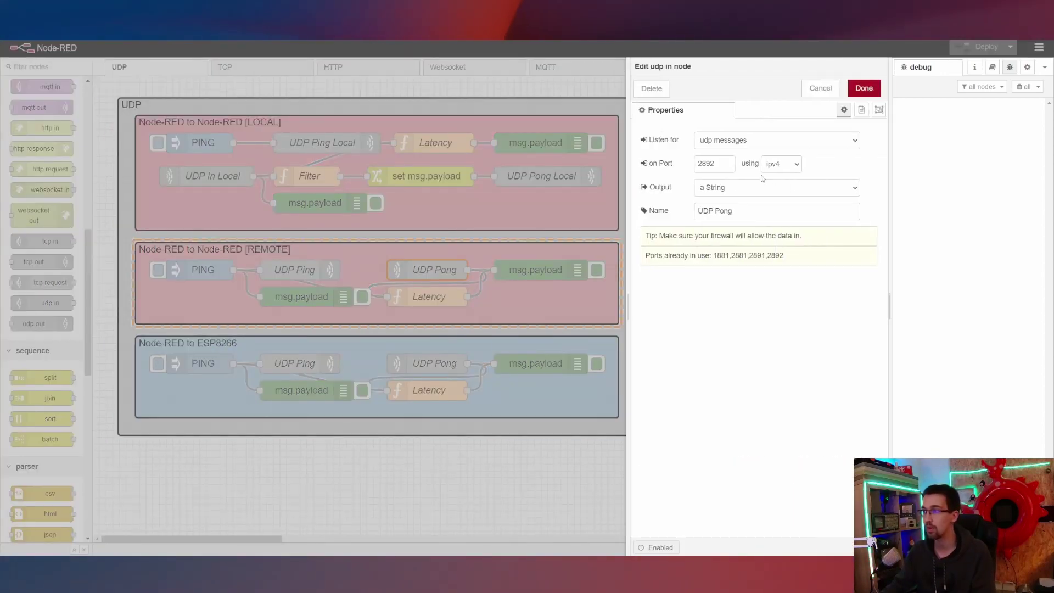
key(Escape)
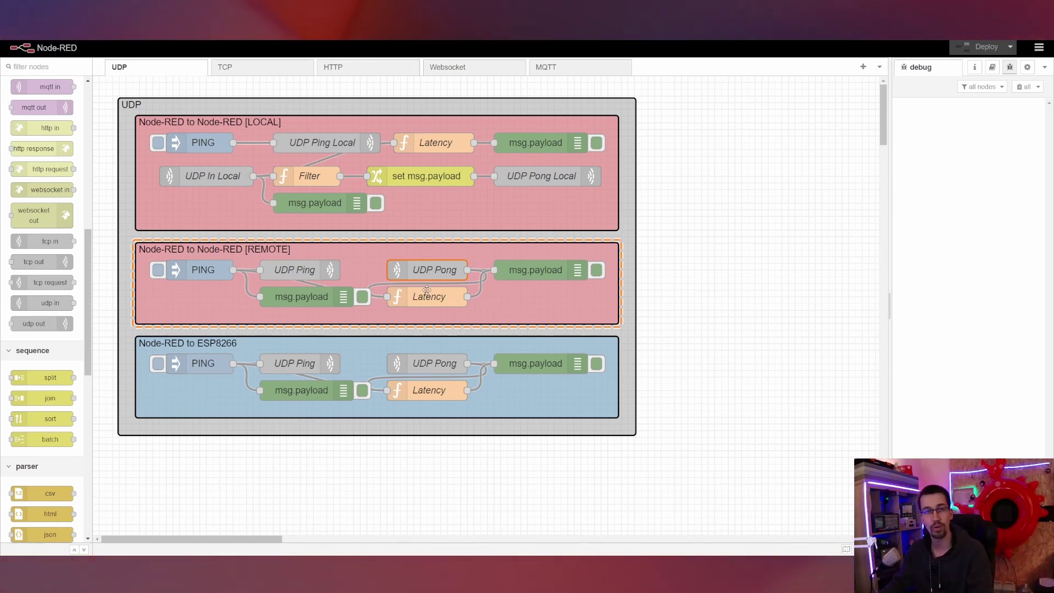
Inject the PING message twice in the Node-RED to Node-RED [REMOTE] group to test the round trip.
click(221, 287)
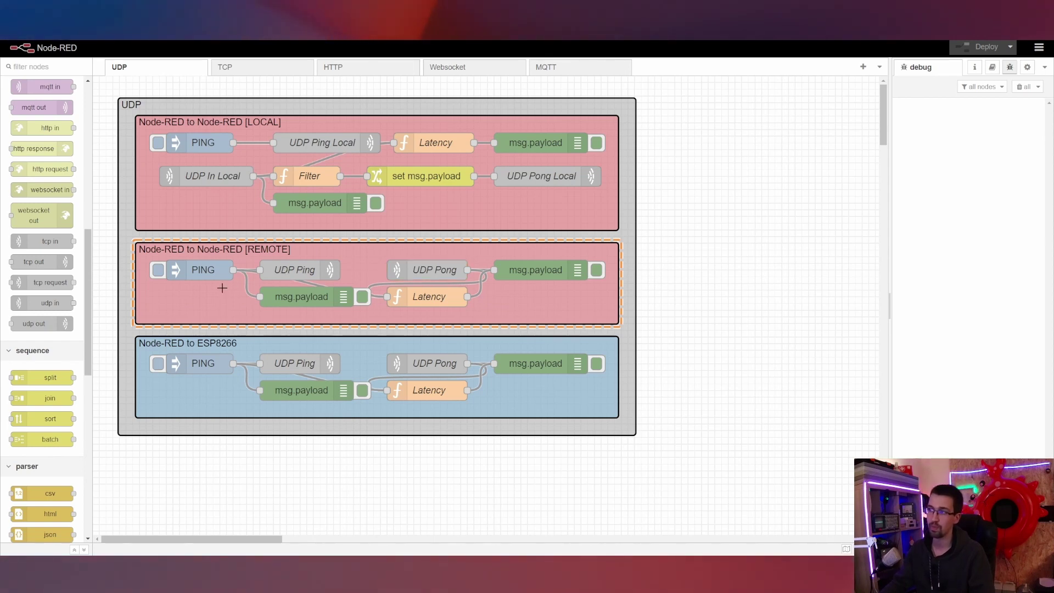
click(160, 271)
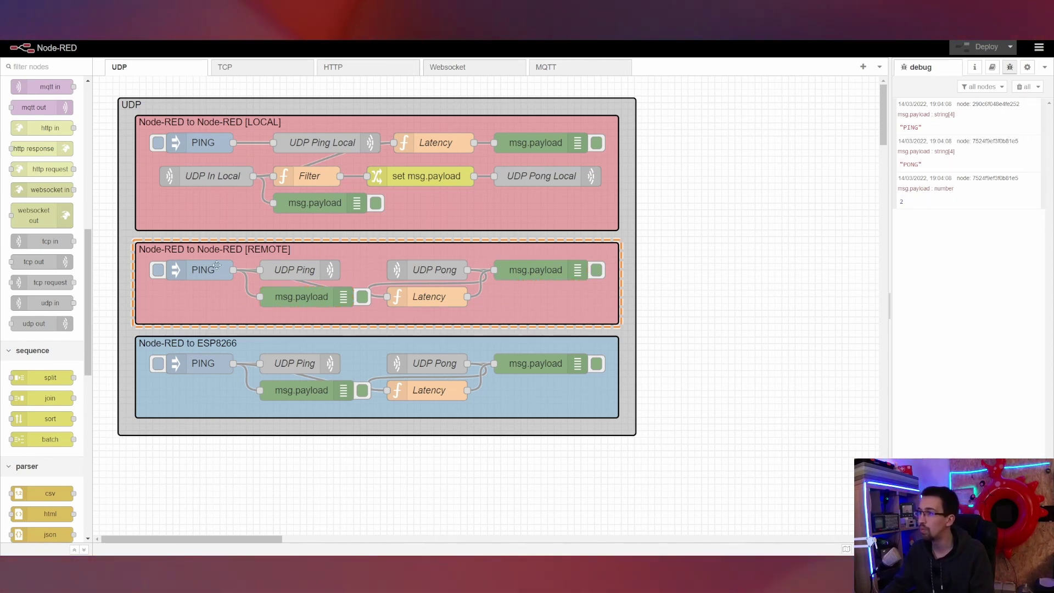
click(158, 270)
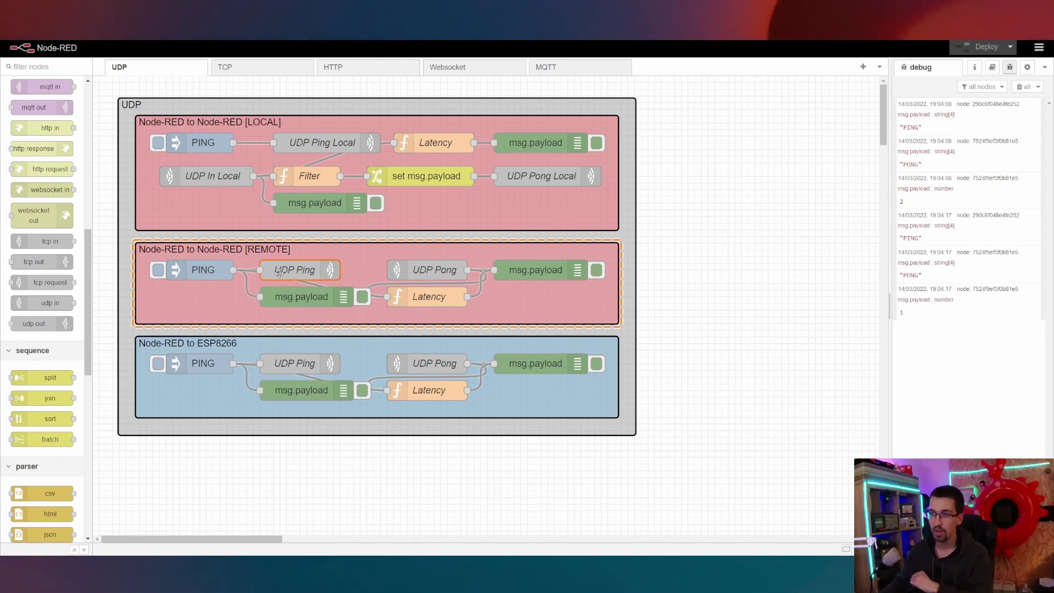
Recheck the remote UDP Ping node's address and port, and clear all debug messages.
double_click(295, 270)
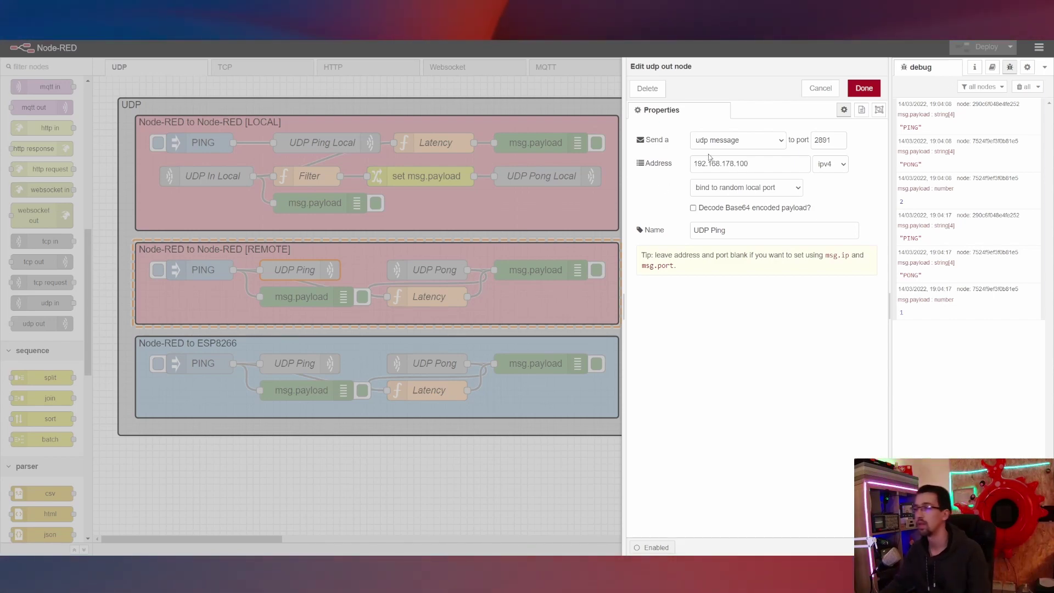
click(864, 89)
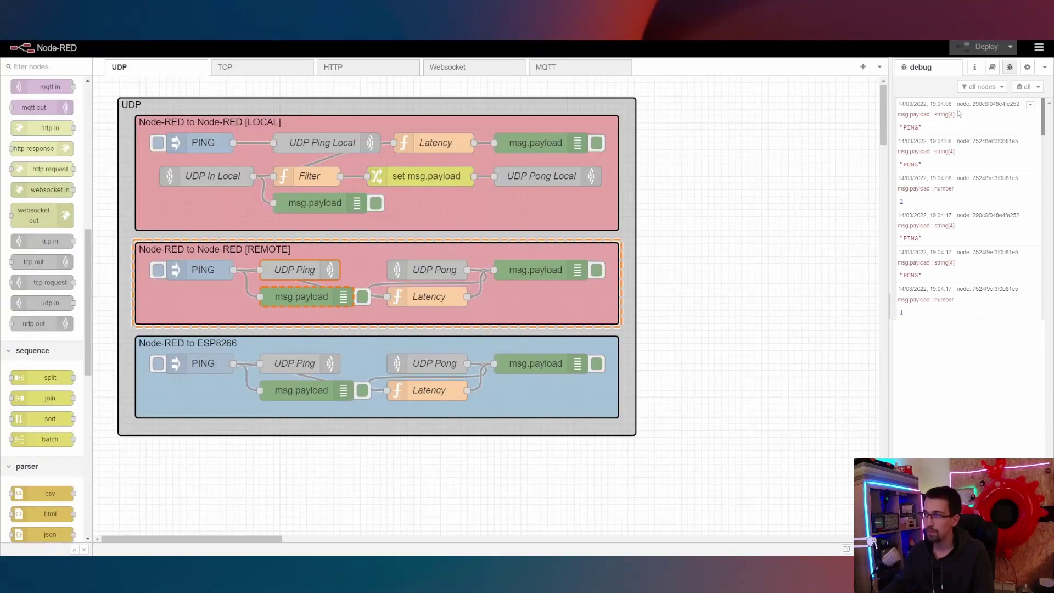
click(1024, 87)
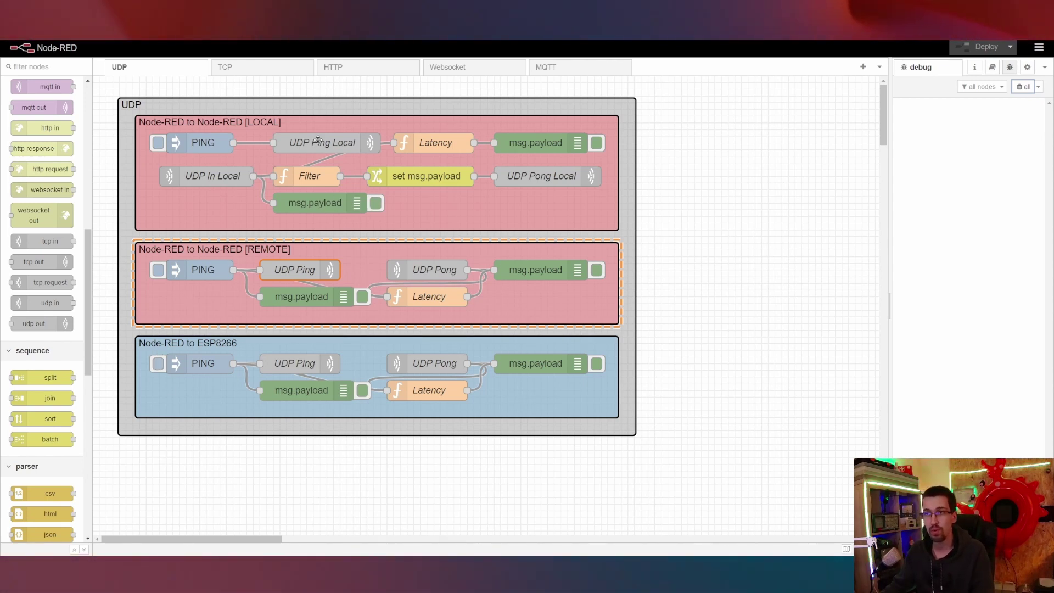
Open the TCP flow, briefly comparing it with the UDP flow.
click(266, 70)
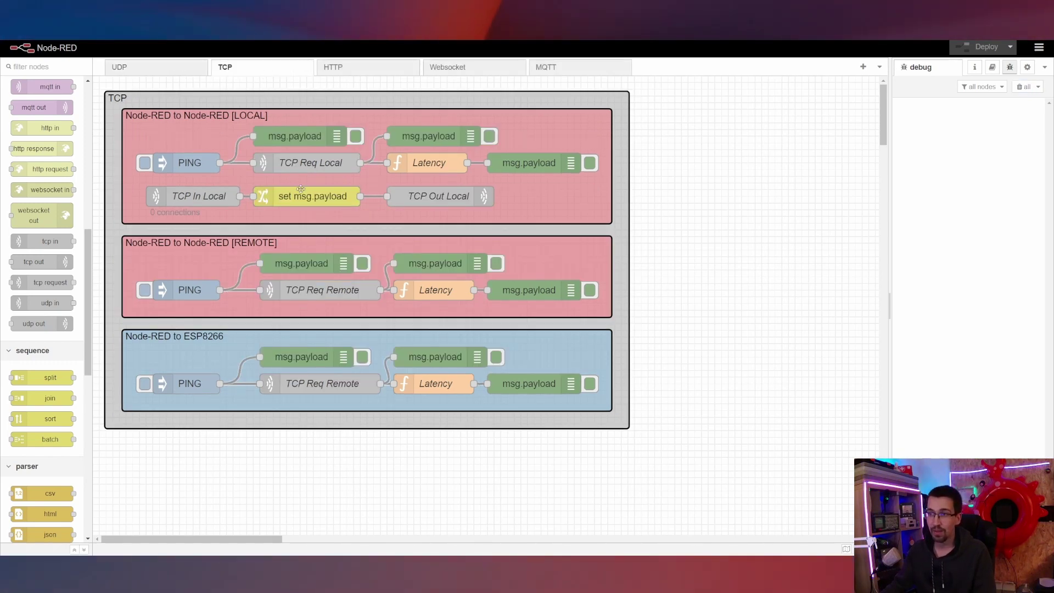
click(156, 67)
click(241, 70)
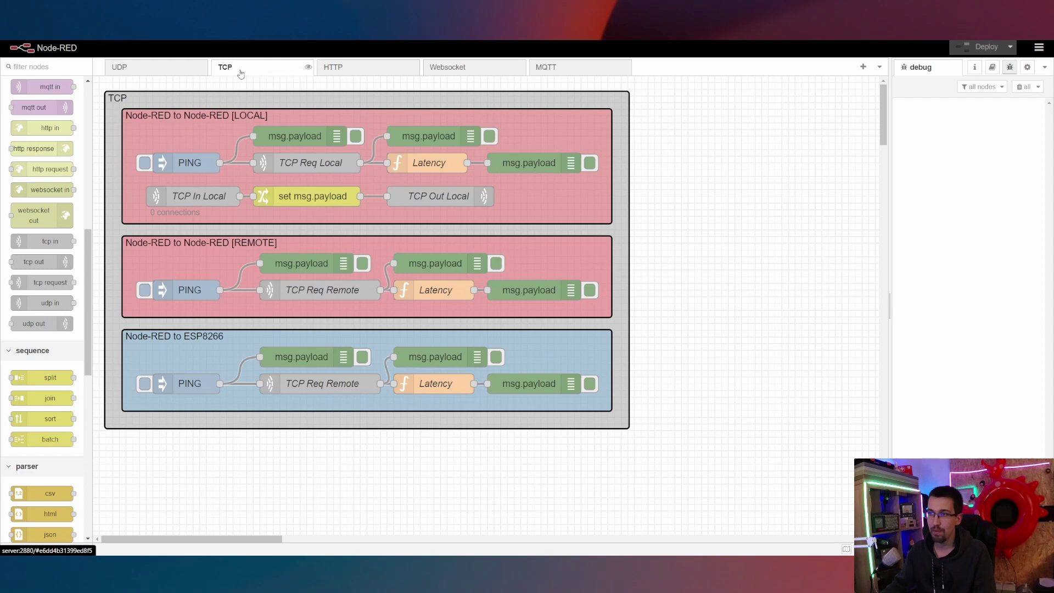
In the UDP flow's REMOTE group, move the lower msg.payload debug node aside and delete the wire from PING to Latency.
click(159, 69)
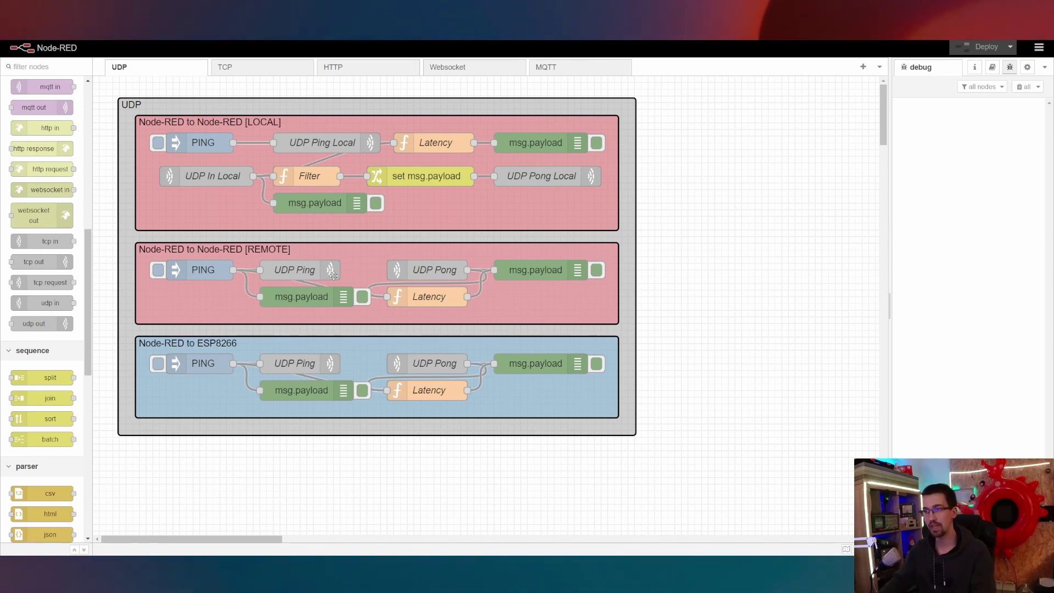
click(325, 298)
drag(326, 298, 258, 304)
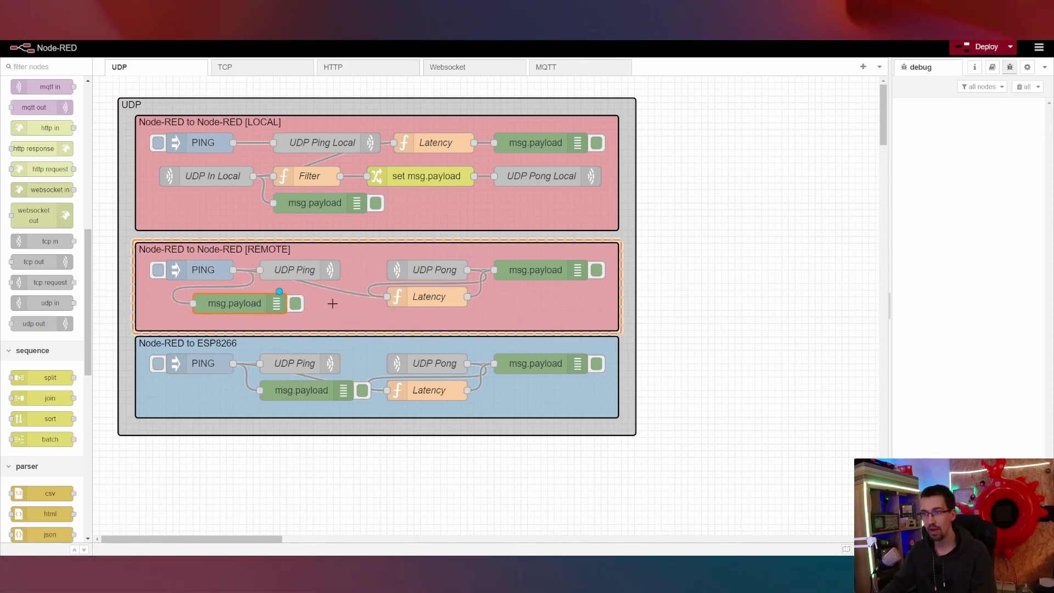
click(341, 293)
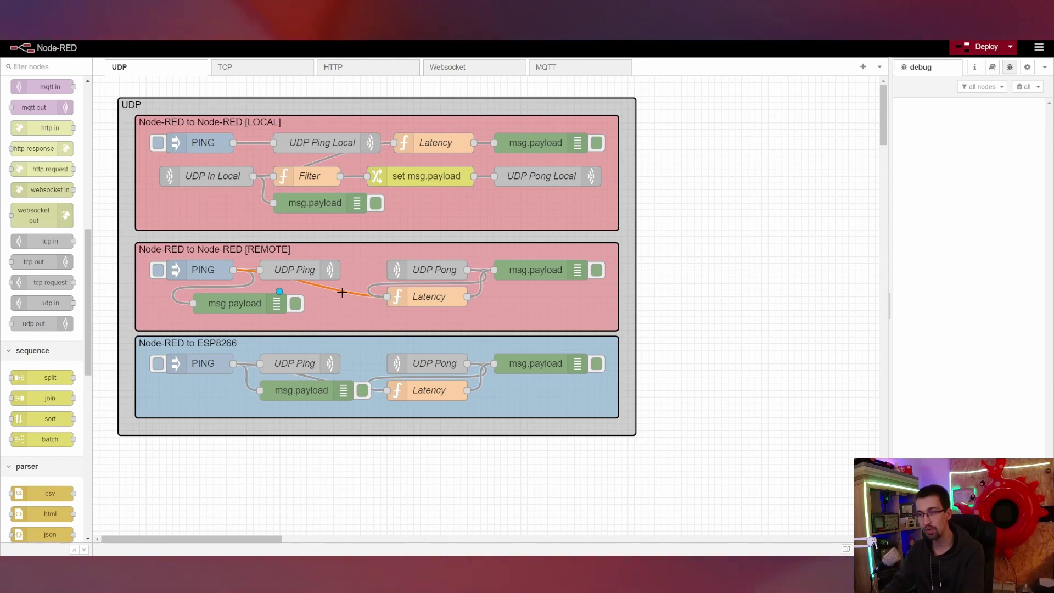
Deploy the modified UDP flow and inject PING in the Node-RED to Node-RED [REMOTE] group.
click(956, 50)
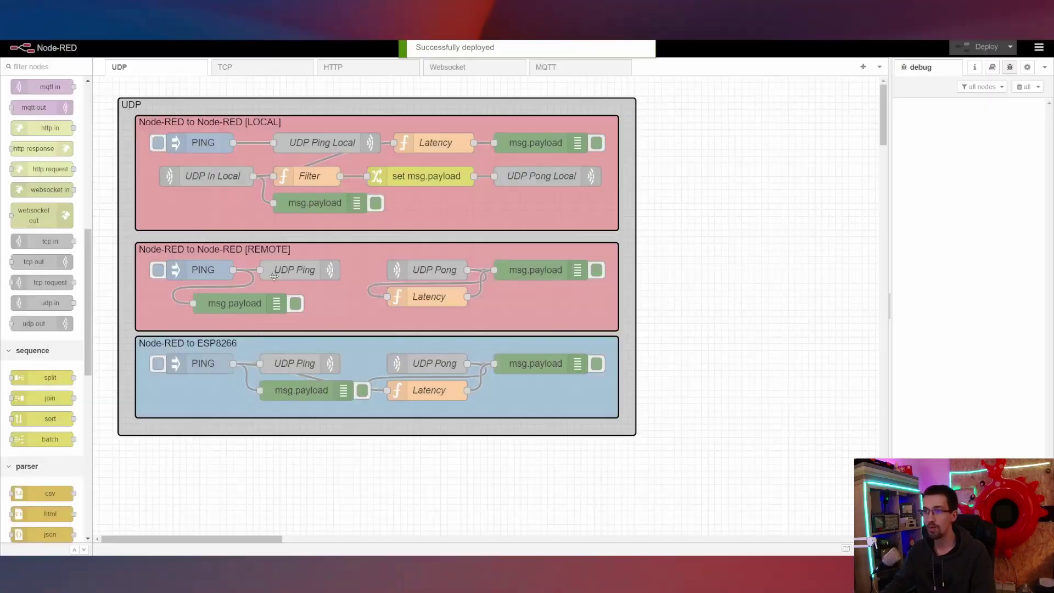
click(158, 270)
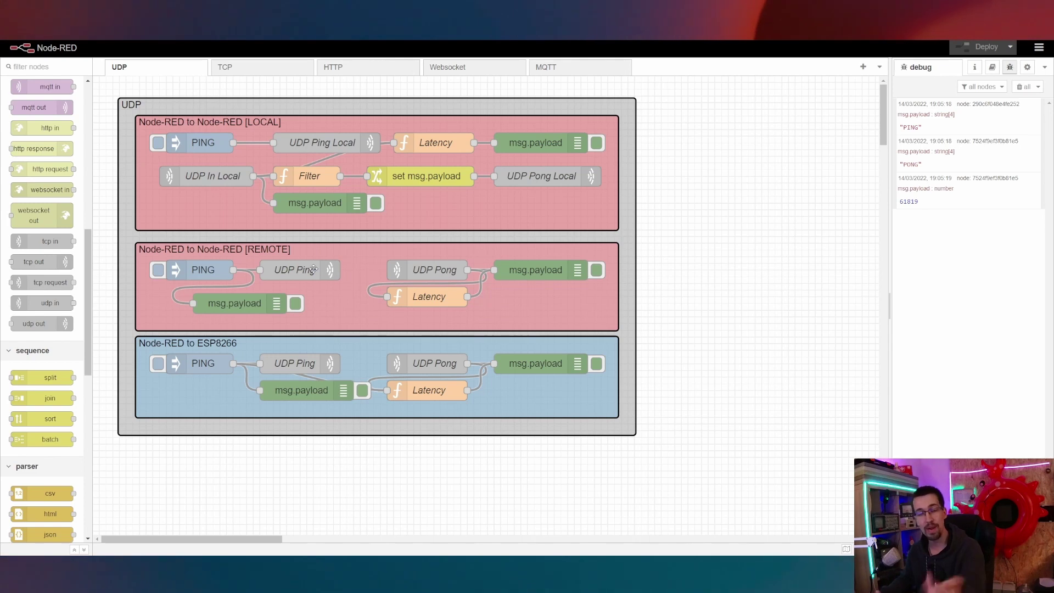
Review the server, port, return and close settings of the TCP Req Local node in the TCP flow.
click(242, 67)
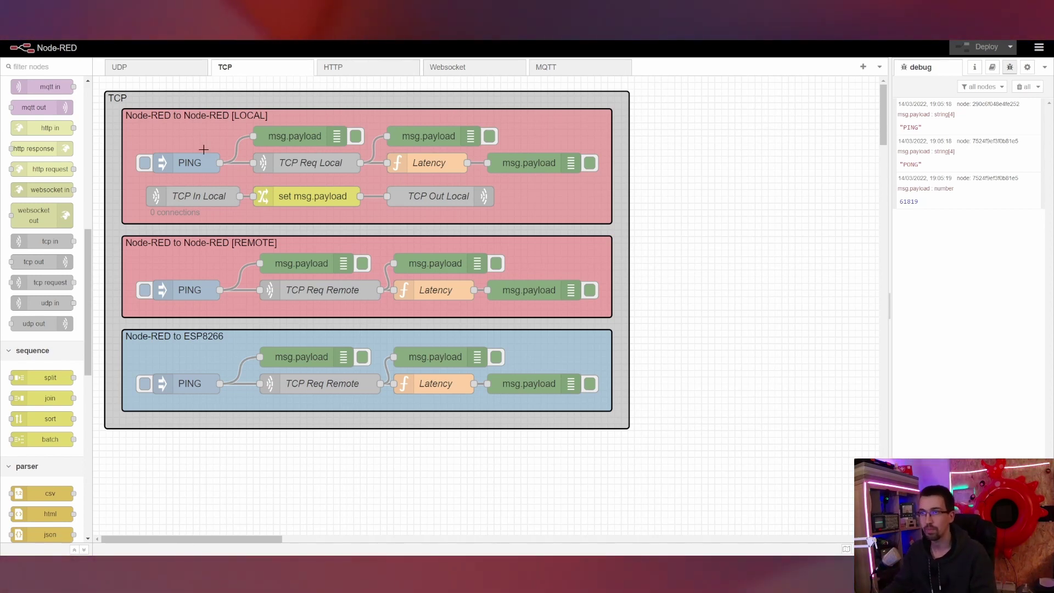
double_click(303, 165)
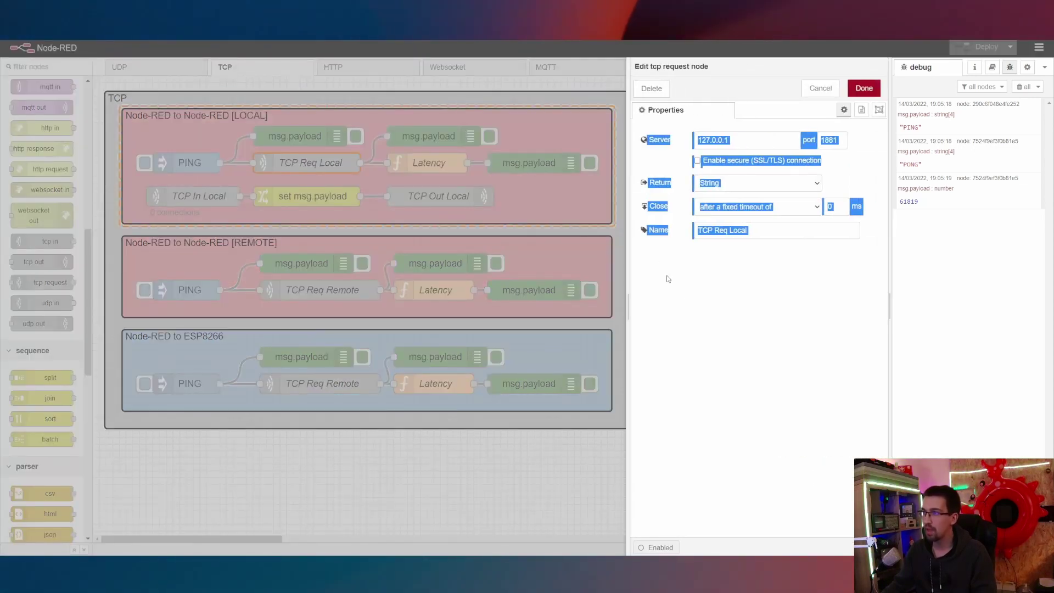
click(719, 142)
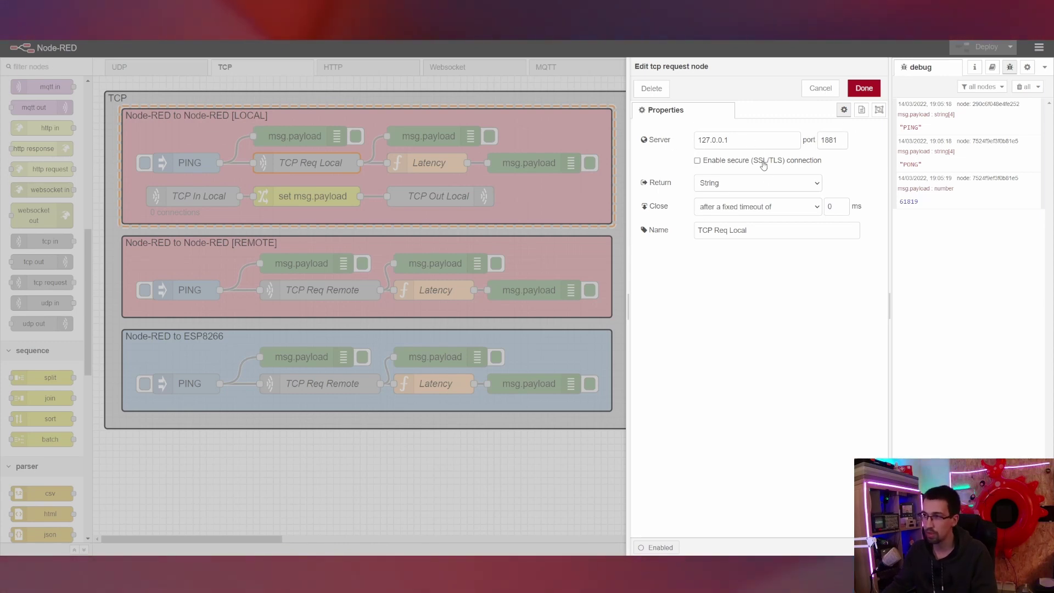
click(360, 154)
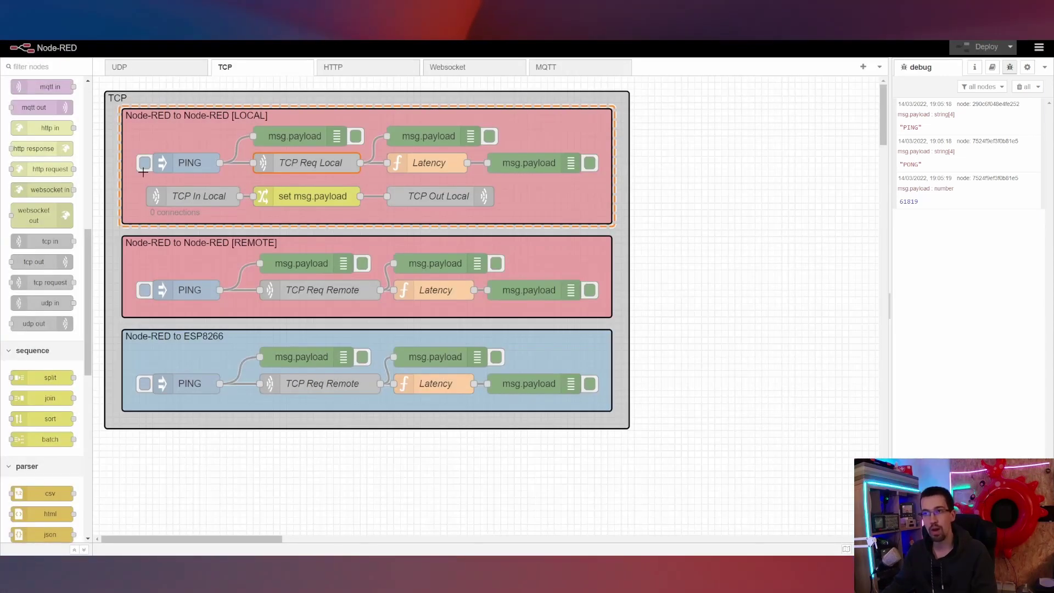
Test the TCP LOCAL group by injecting PING twice, clearing all debug messages before and after.
click(1024, 87)
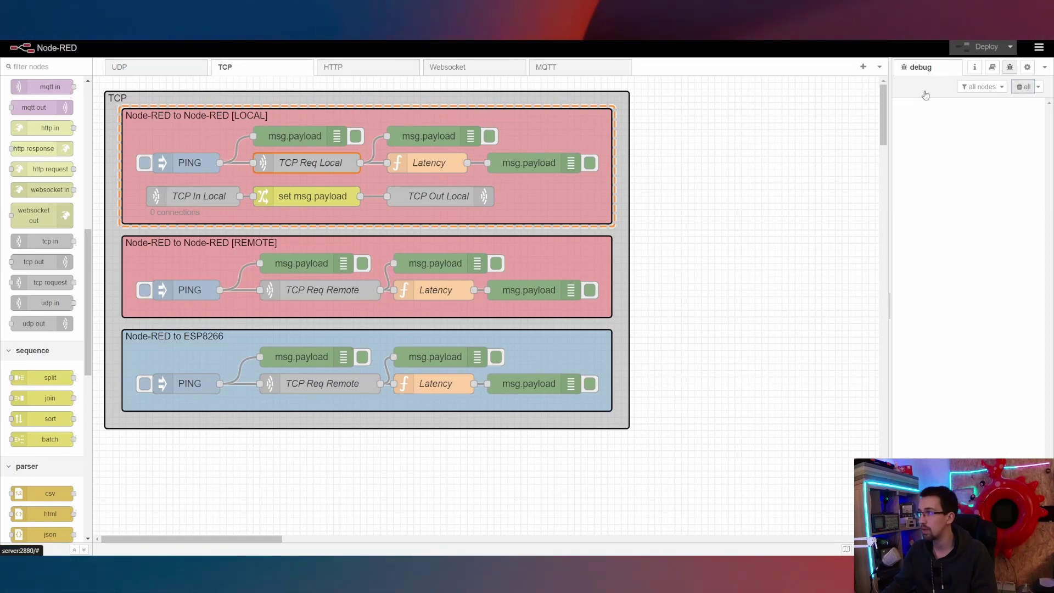
click(145, 164)
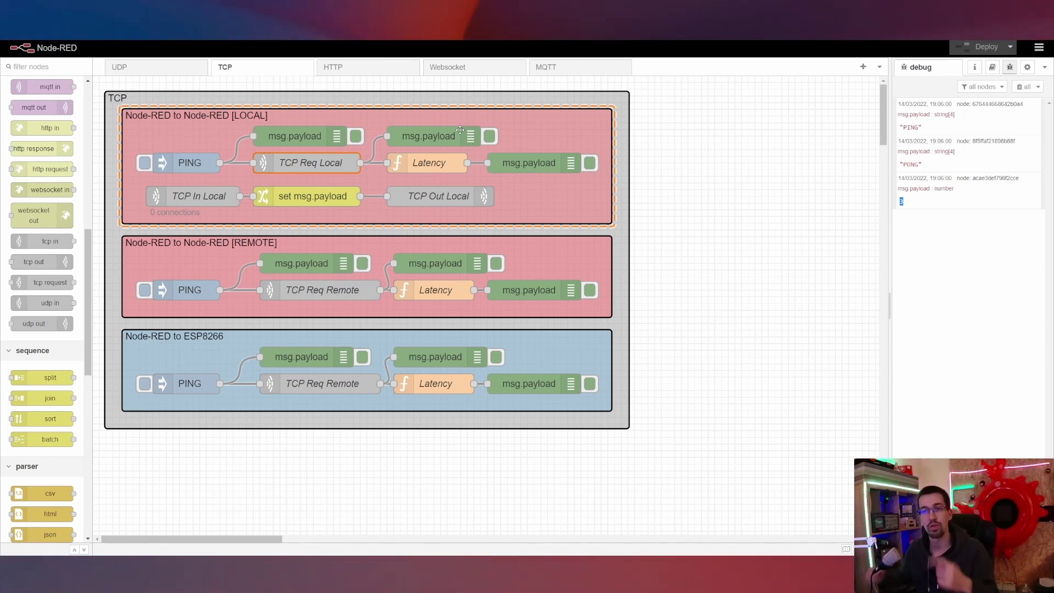
click(145, 162)
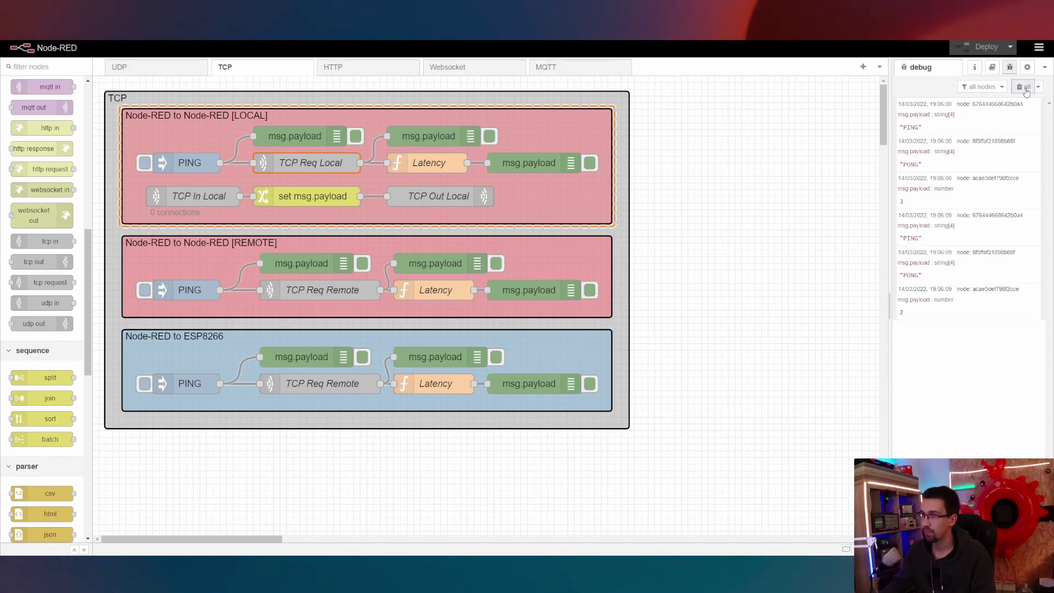
click(1023, 87)
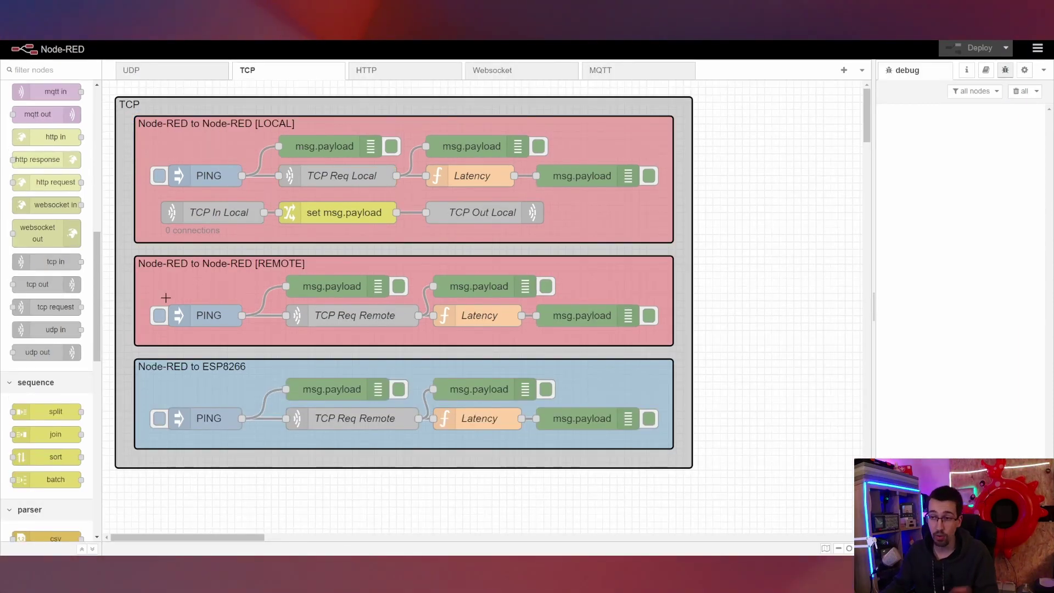
Check the TCP Req Remote node's server address and inject PING in the TCP flow's REMOTE group.
click(384, 315)
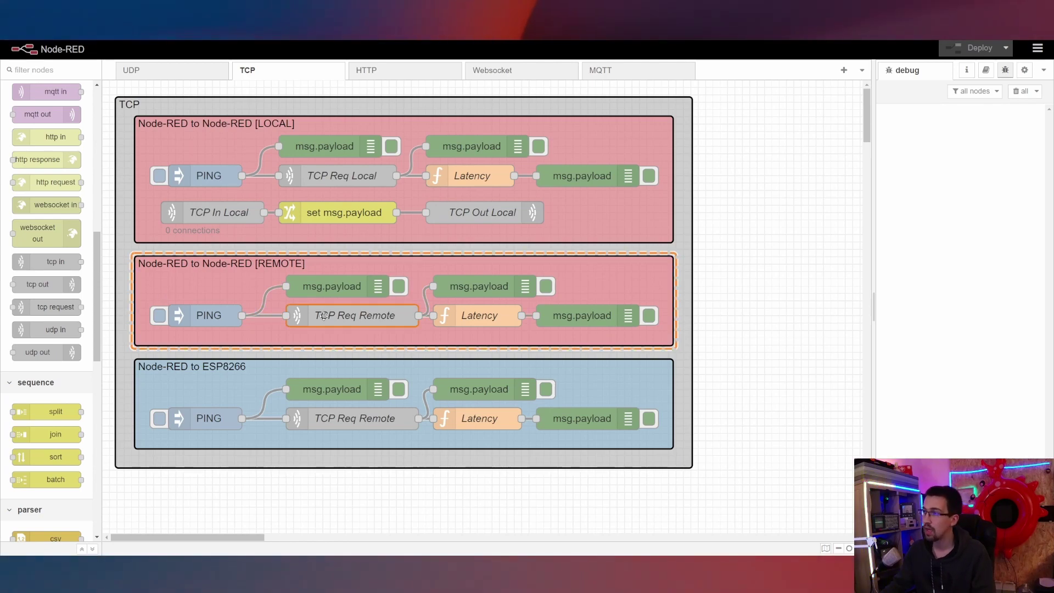
double_click(391, 315)
double_click(728, 155)
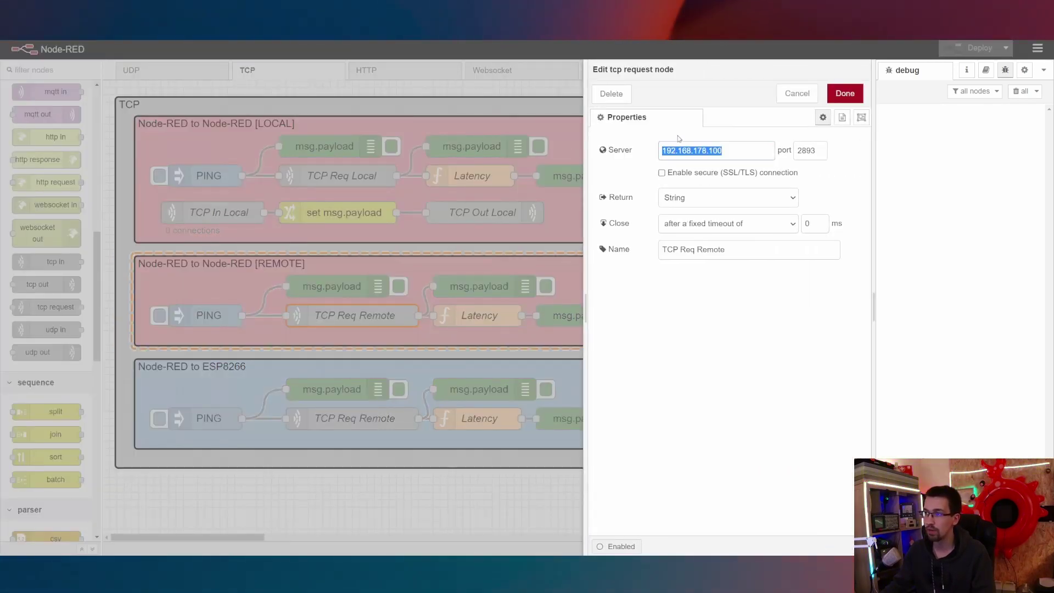
key(Escape)
click(159, 315)
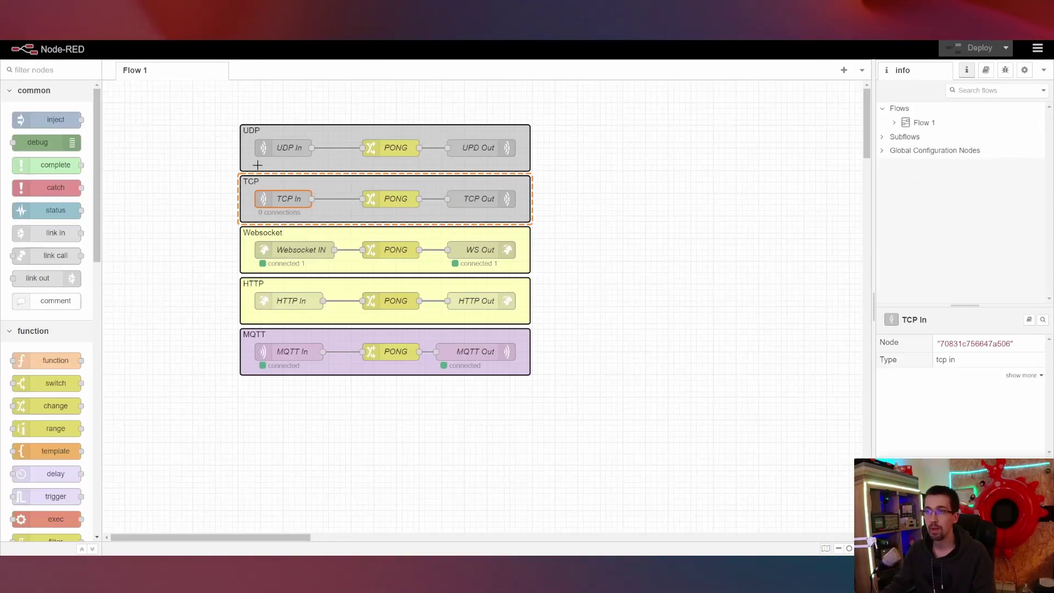
On the remote Node-RED instance, connect a new debug node to TCP In and deploy it to inspect the incoming message.
drag(47, 142, 636, 181)
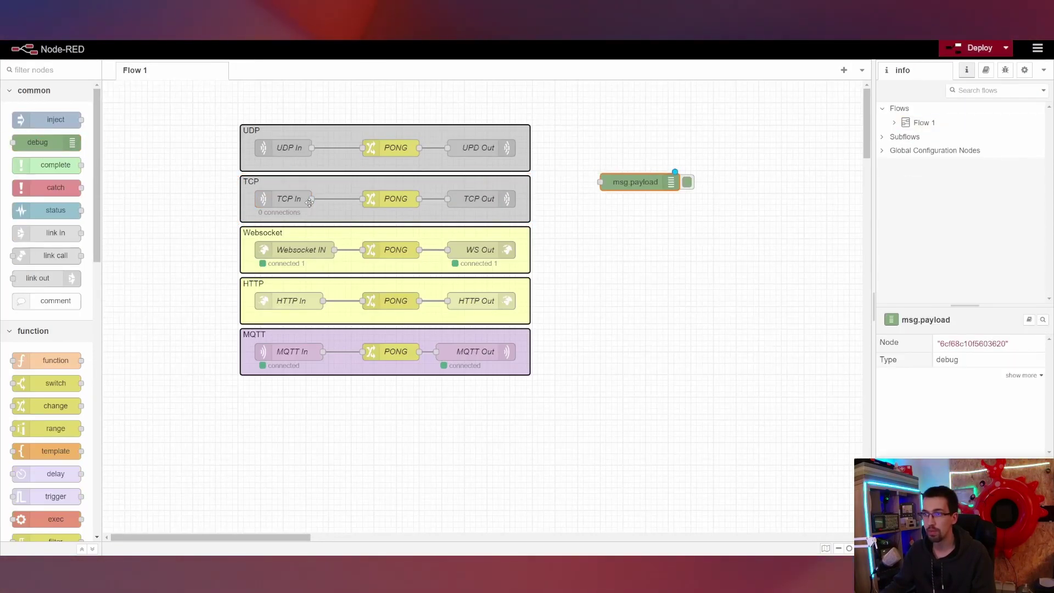
drag(311, 199, 601, 182)
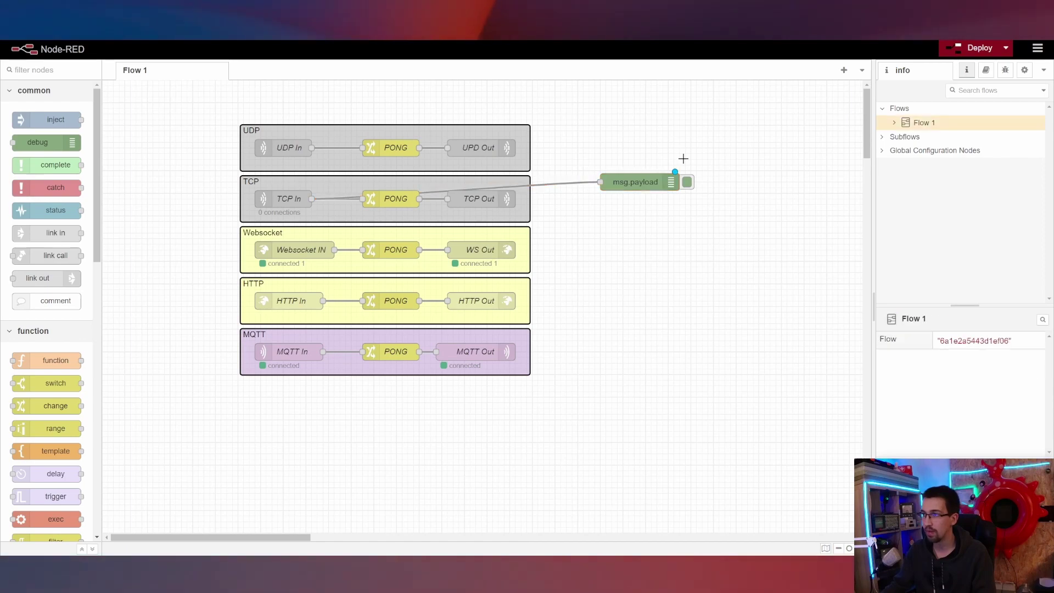
click(973, 55)
click(1000, 73)
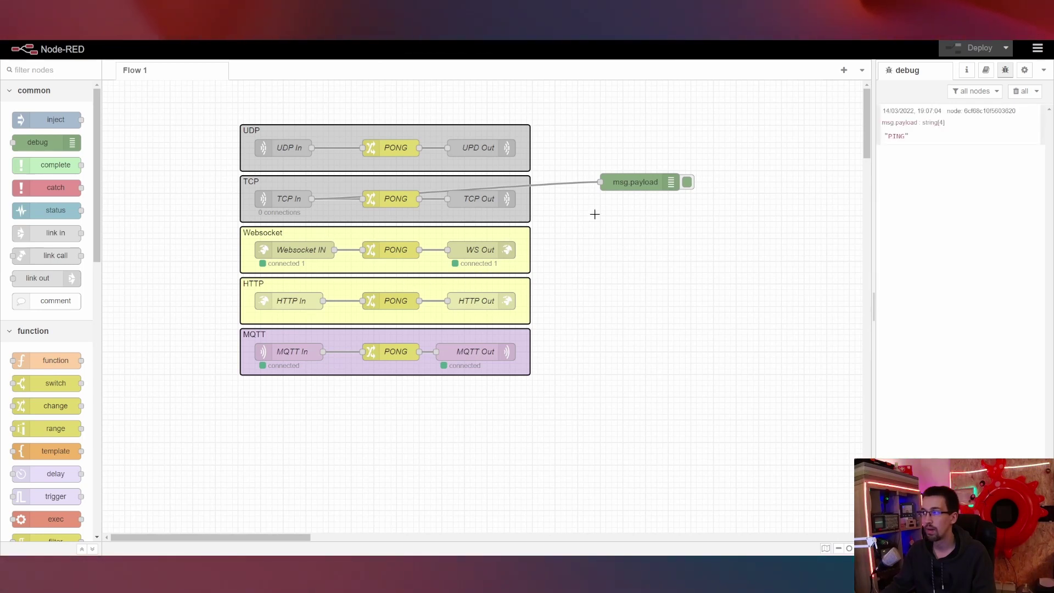
mouse_move(907, 137)
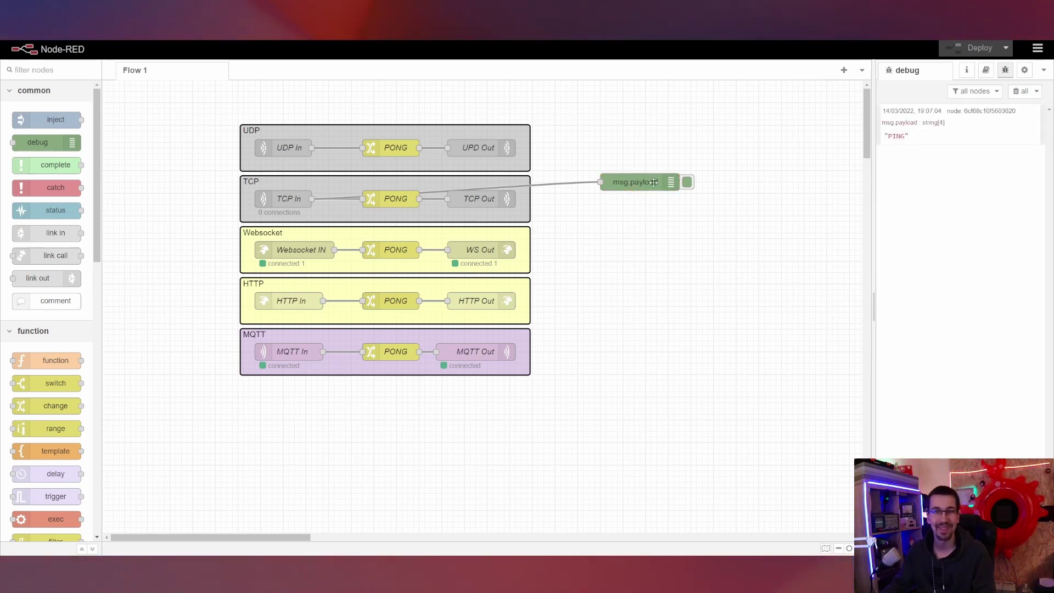
Delete the debug node attached to TCP In, redeploy, and clear all debug messages on the main Node-RED instance.
key(Delete)
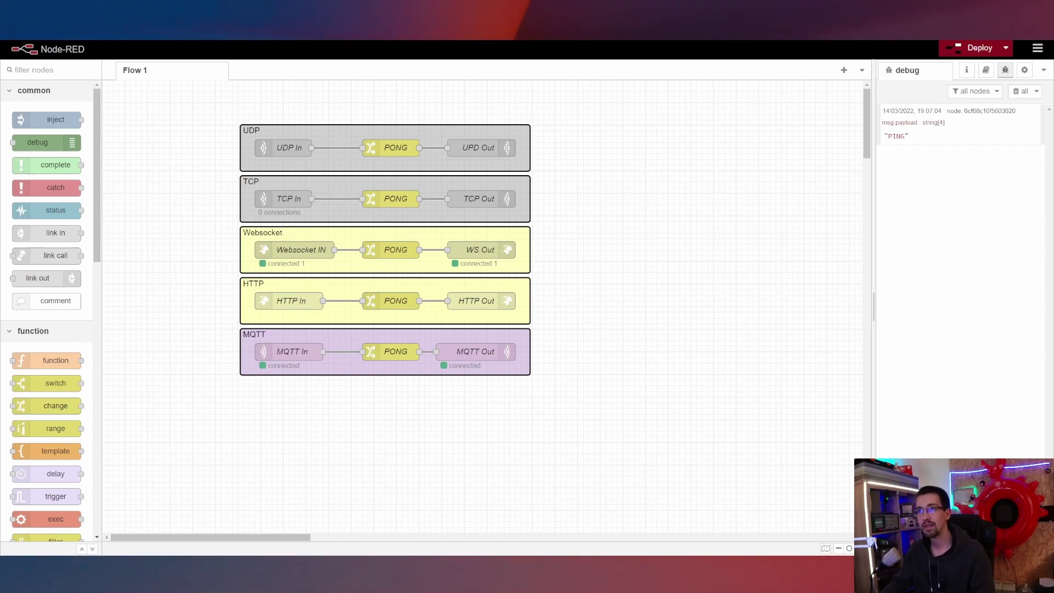
click(980, 52)
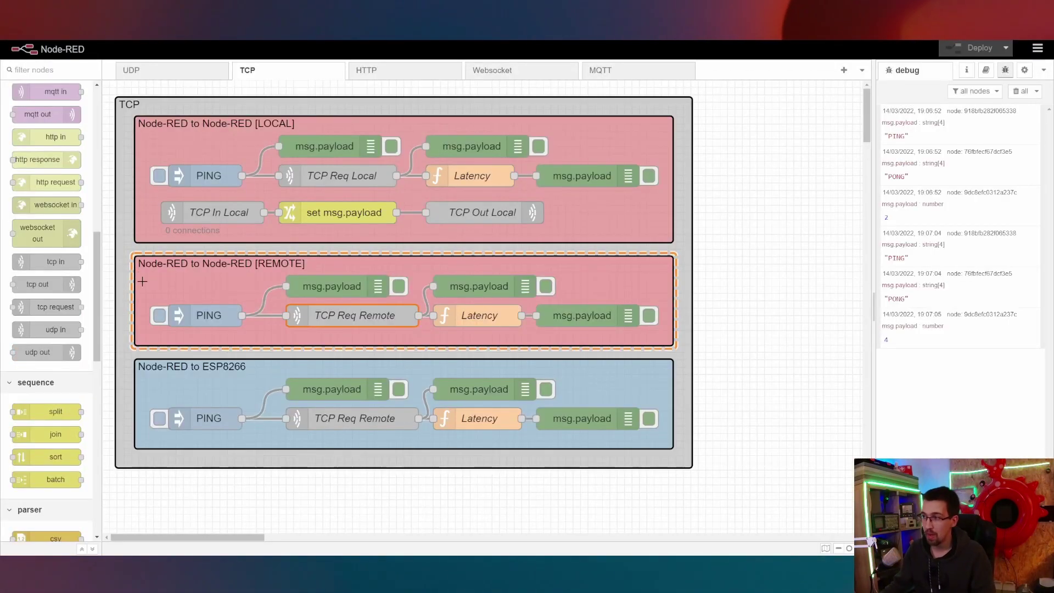
click(1020, 91)
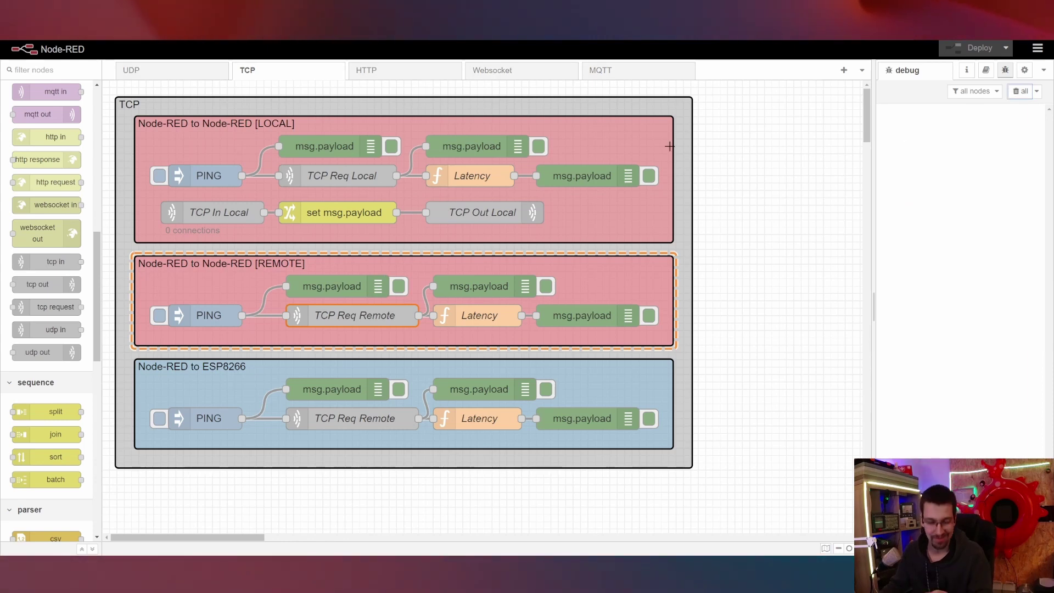
Compare the layout of the HTTP flow with that of the TCP flow.
click(404, 74)
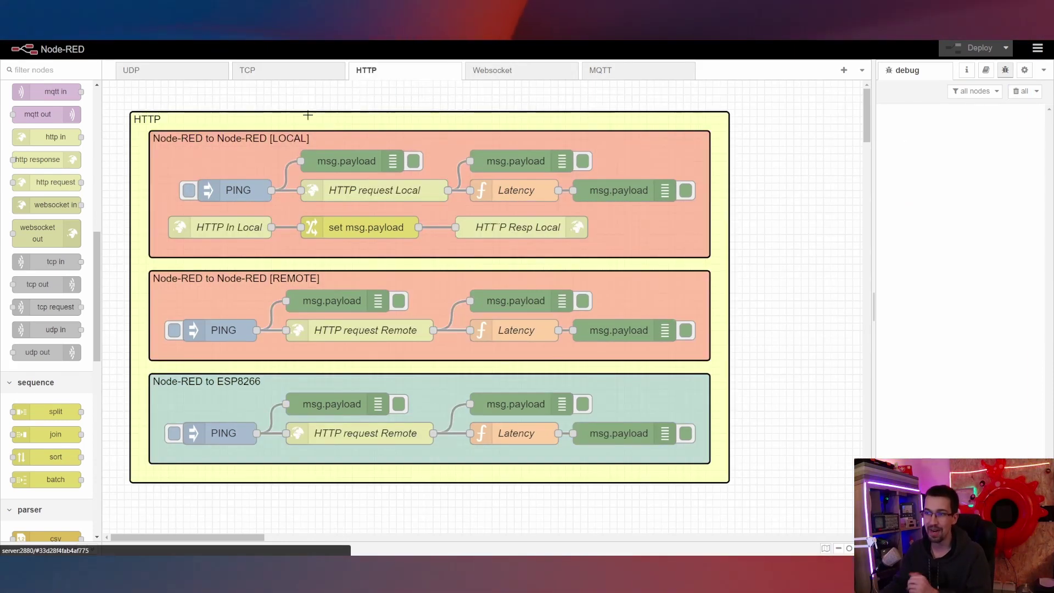
click(253, 70)
click(412, 73)
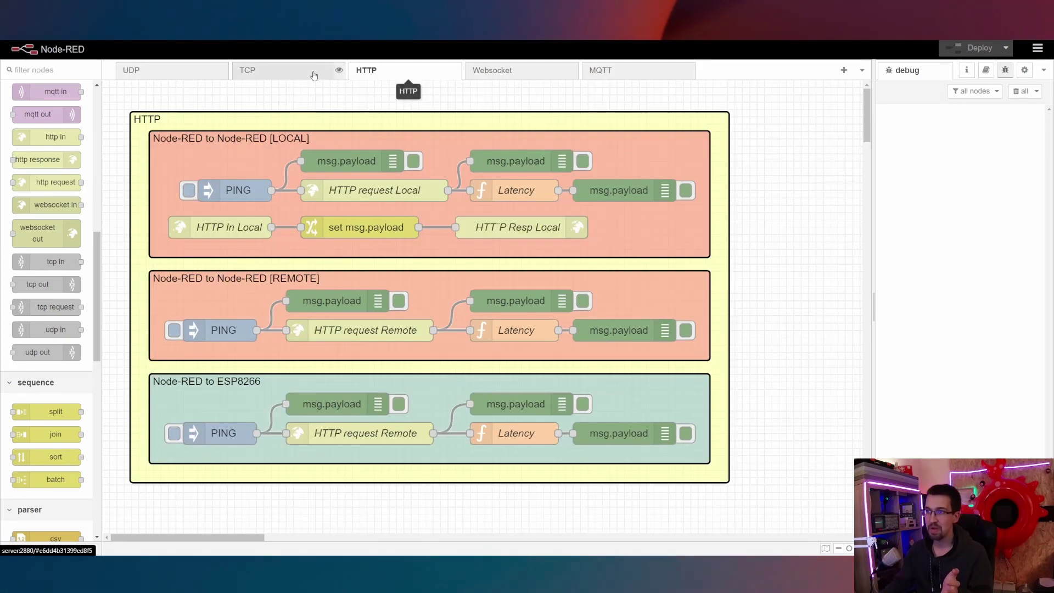
click(280, 71)
click(396, 72)
click(297, 78)
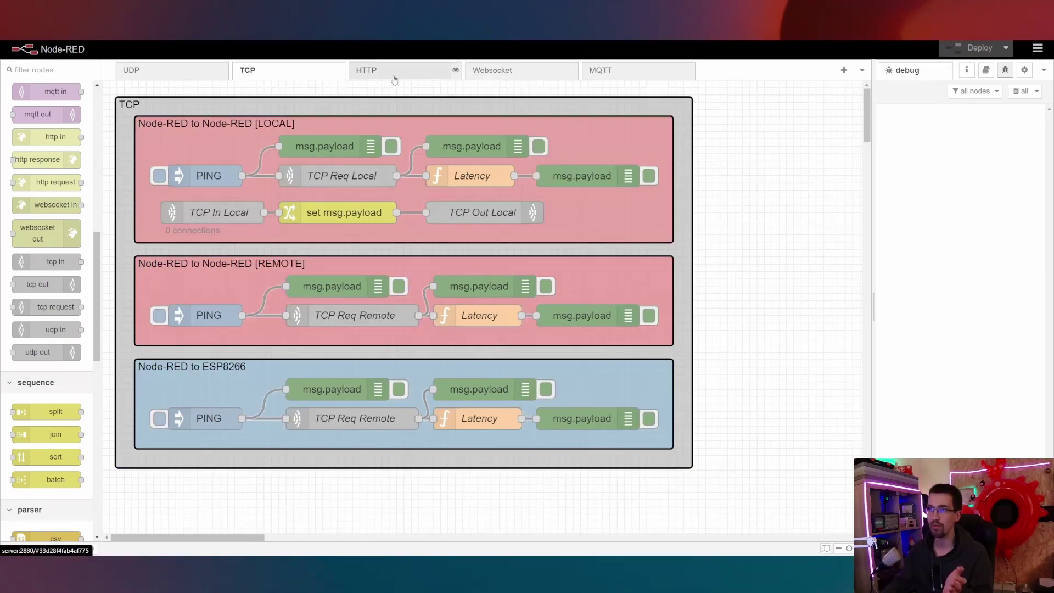
click(395, 77)
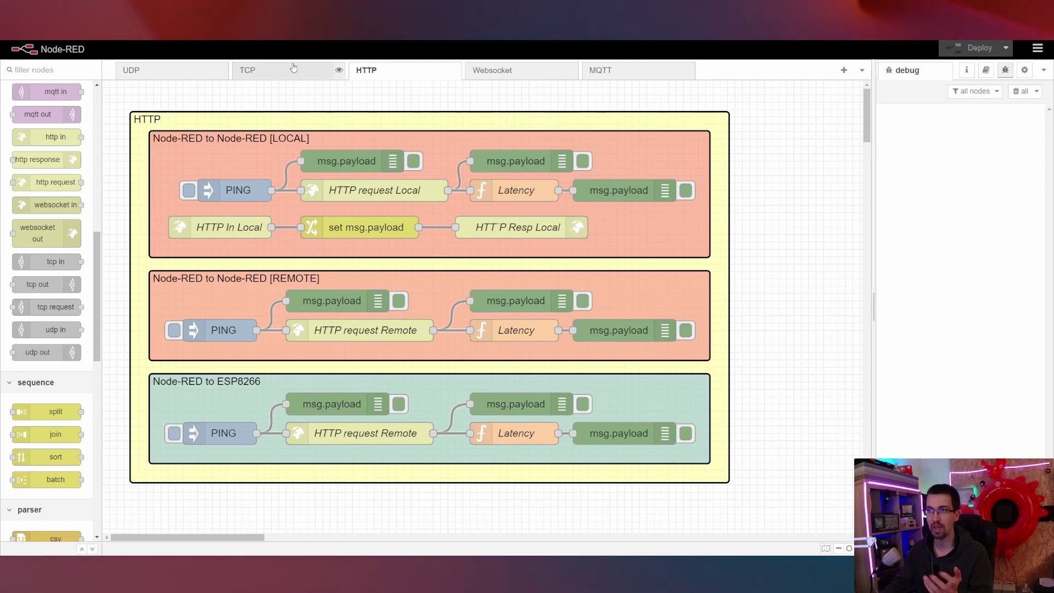
Review the TCP Req Remote node's connection settings in the TCP flow without changing them.
click(336, 74)
click(345, 316)
double_click(345, 315)
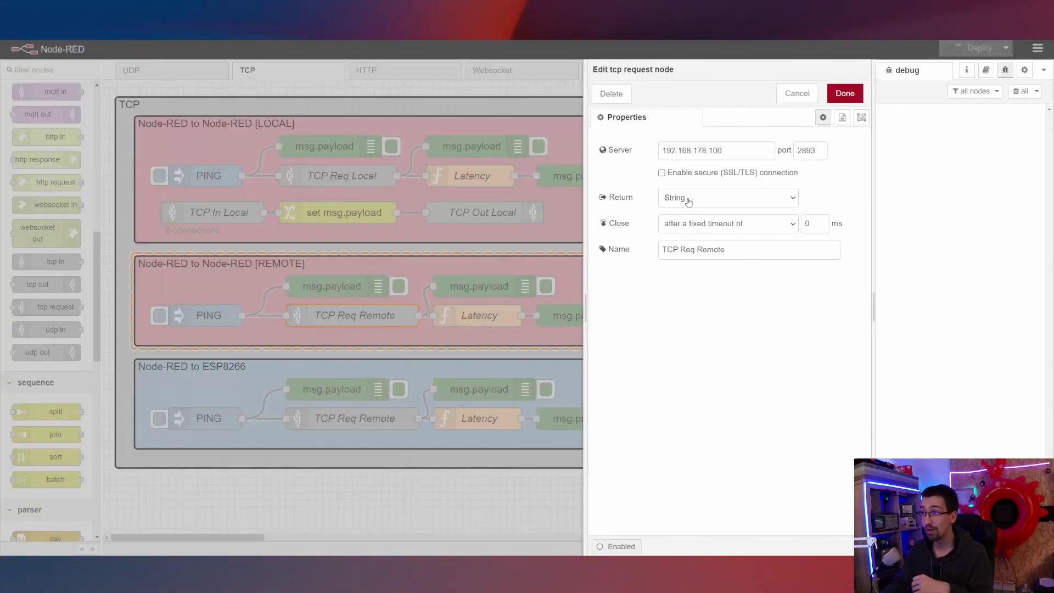
key(Escape)
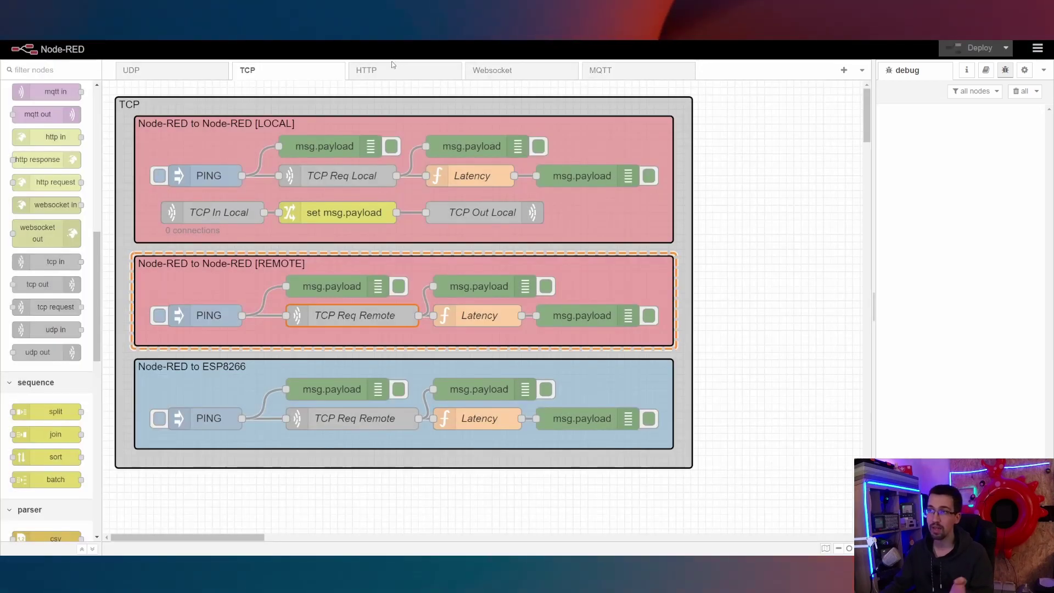
Examine the available methods and the URL of the HTTP request Remote node in the HTTP flow.
click(358, 76)
double_click(321, 330)
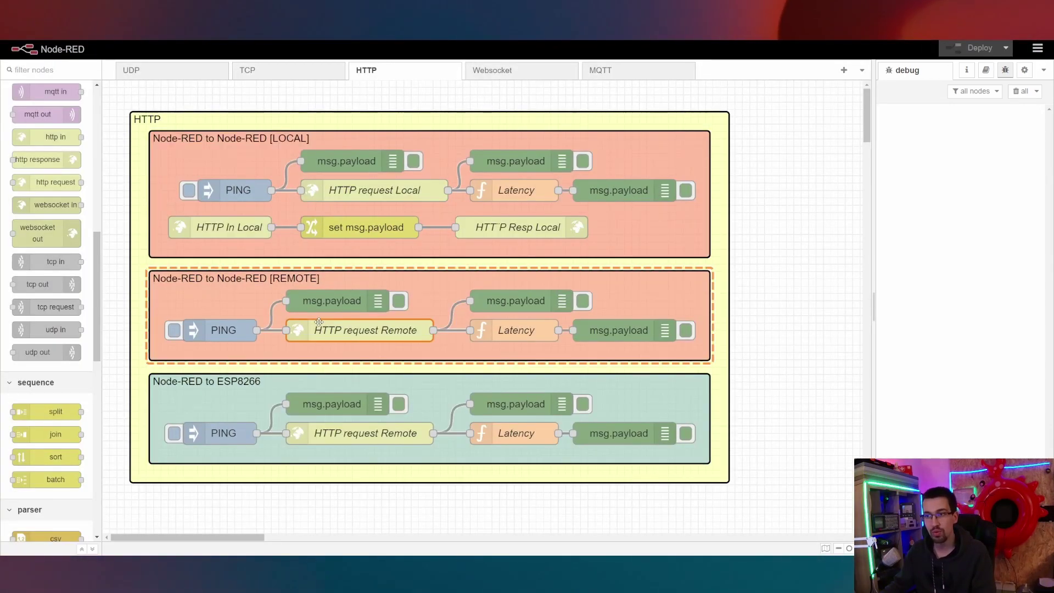
click(684, 150)
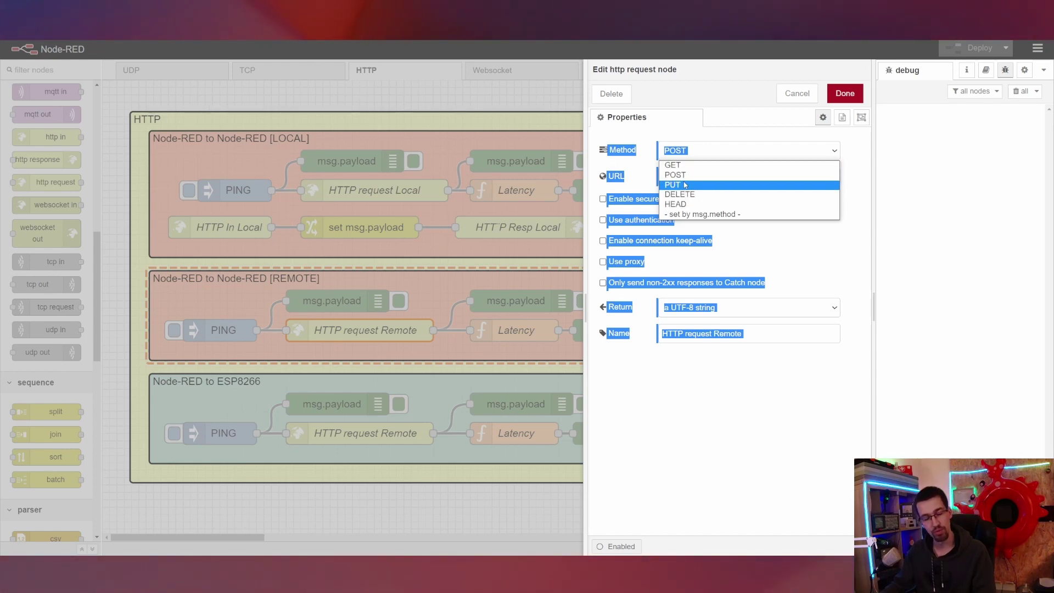
click(767, 257)
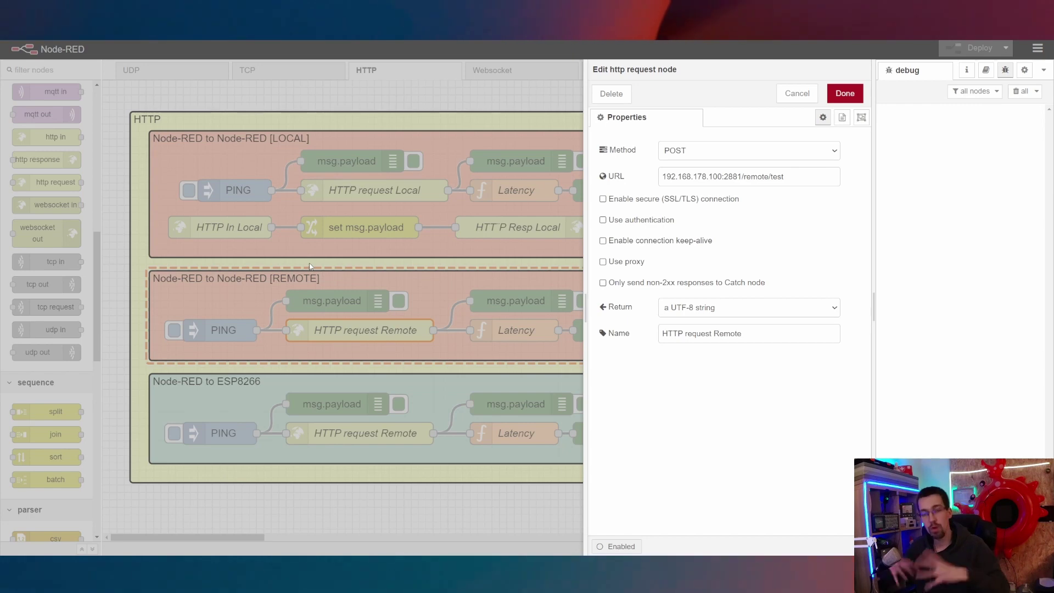
Confirm the HTTP request node with method POST, deploy, and inject PING in the HTTP flow's LOCAL group.
click(845, 93)
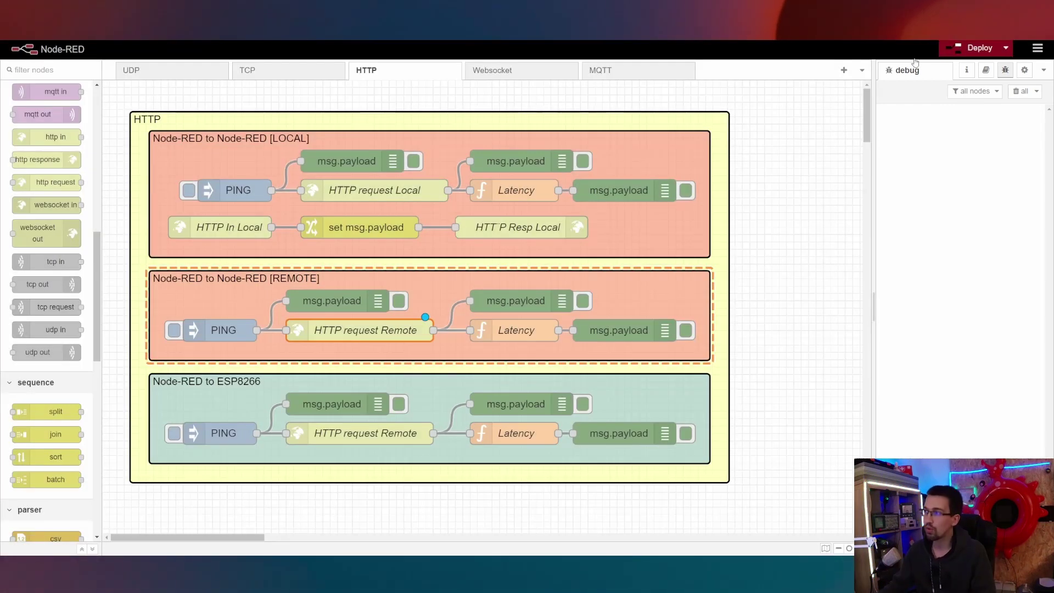
click(979, 49)
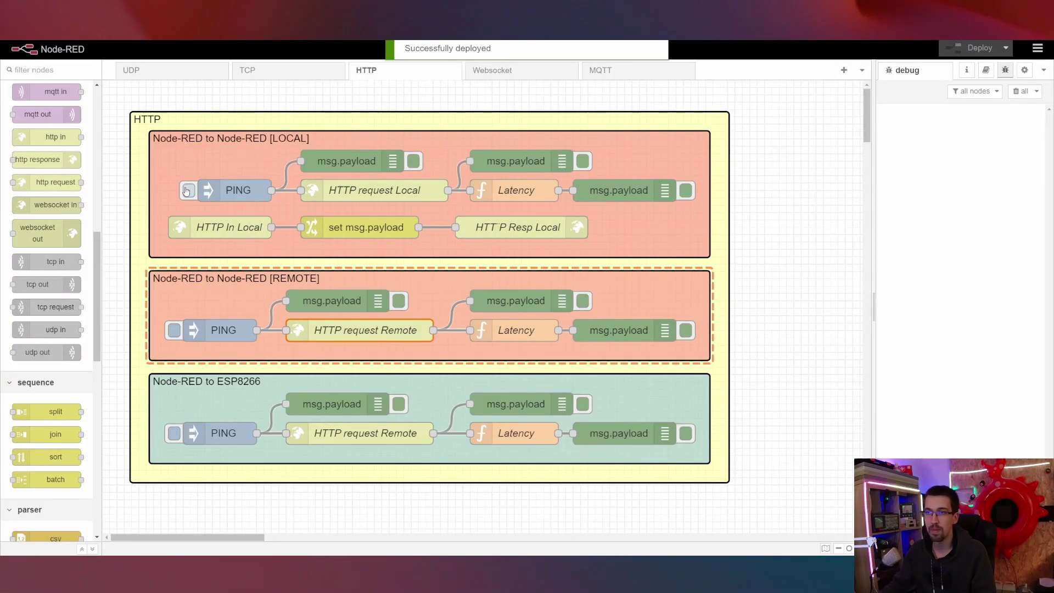
click(187, 192)
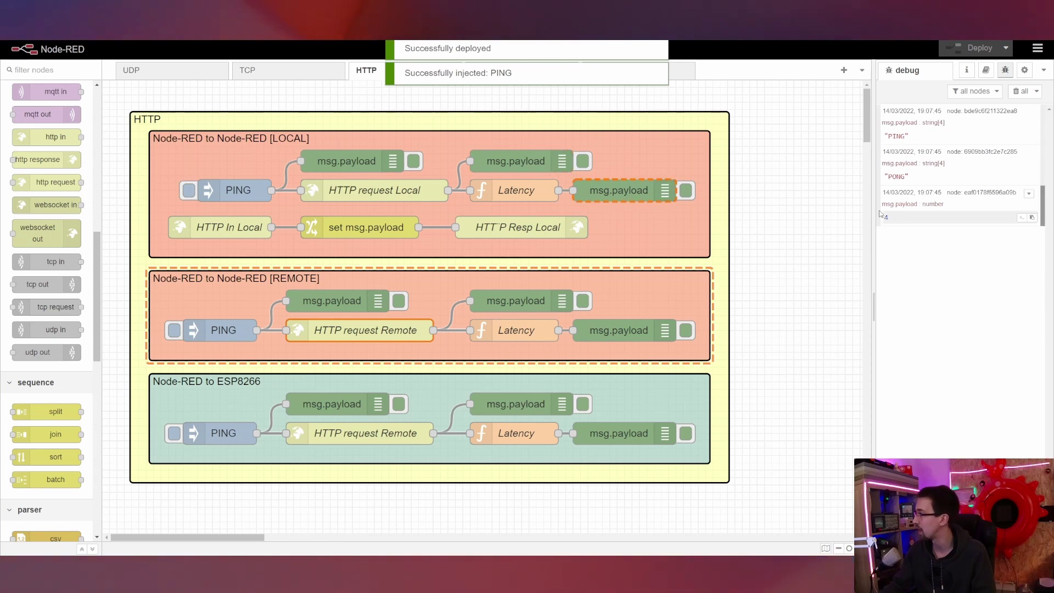
Inject PING in the HTTP flow's REMOTE group and review the URL of the HTTP request Local node.
click(174, 330)
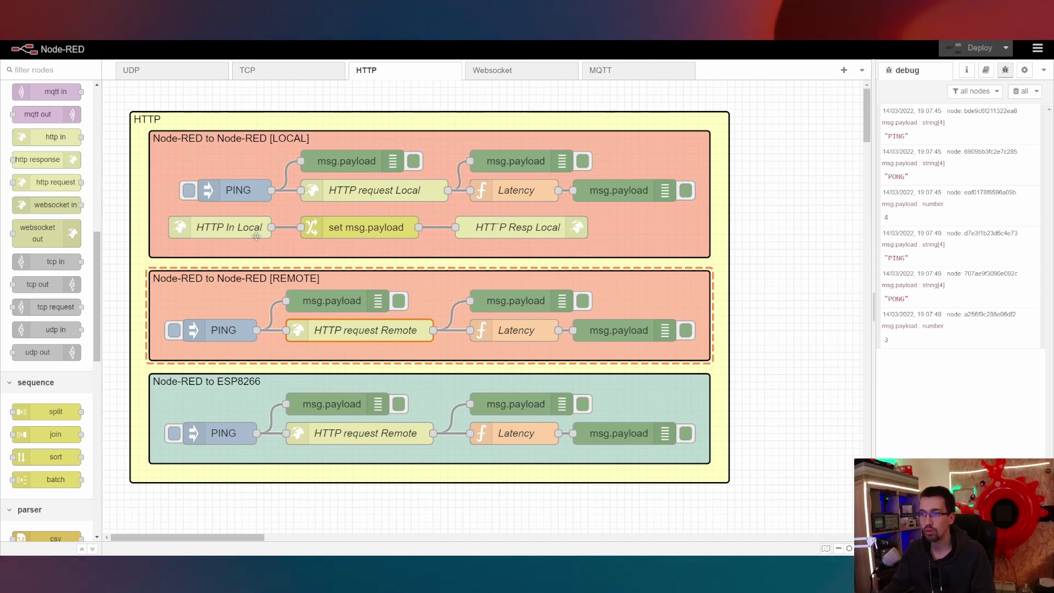
click(350, 193)
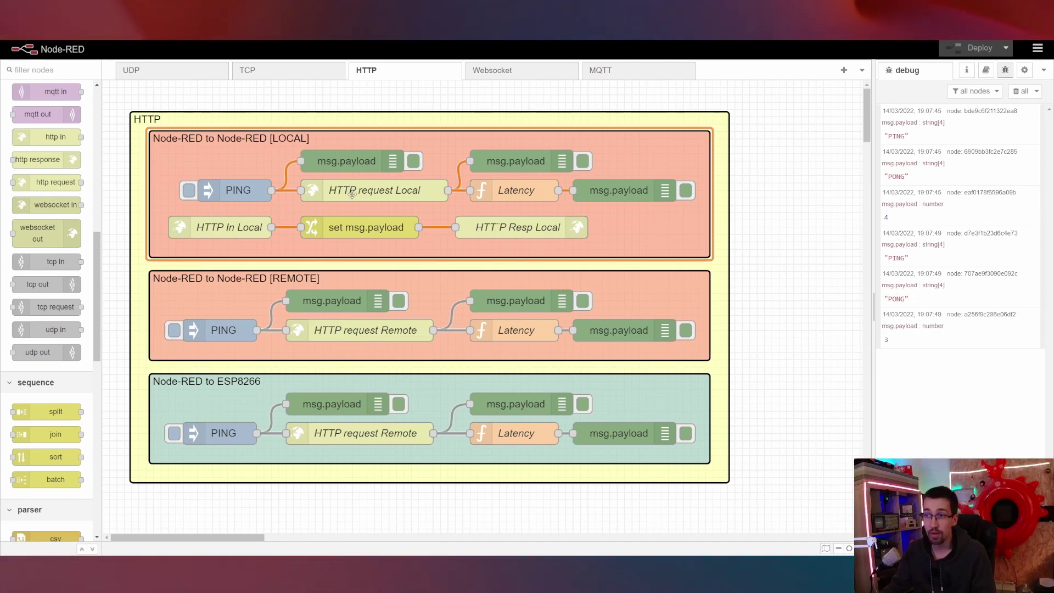
double_click(352, 194)
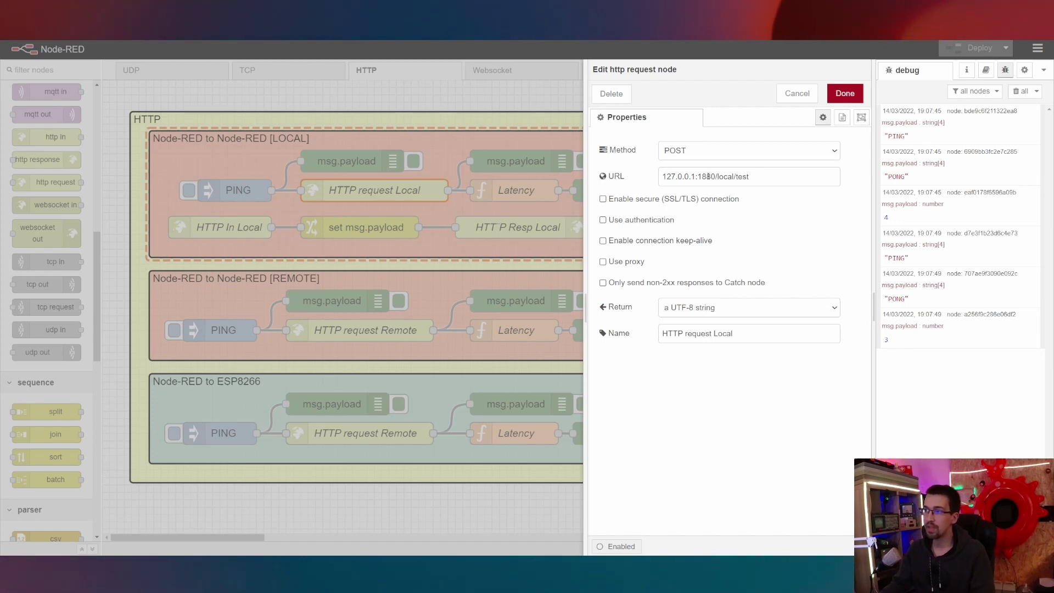
drag(702, 178, 715, 180)
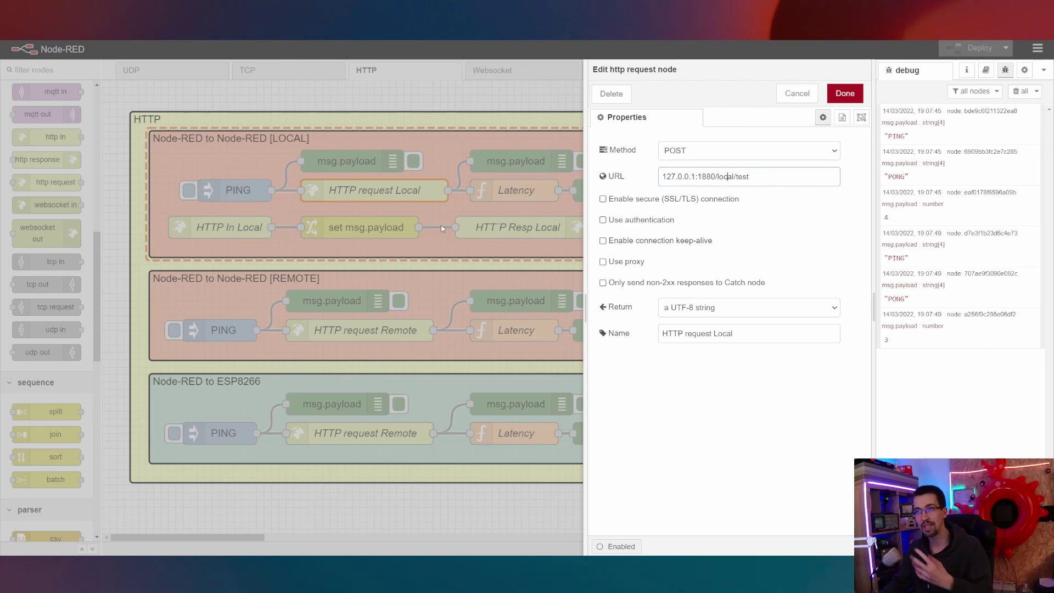
key(ctrl+Return)
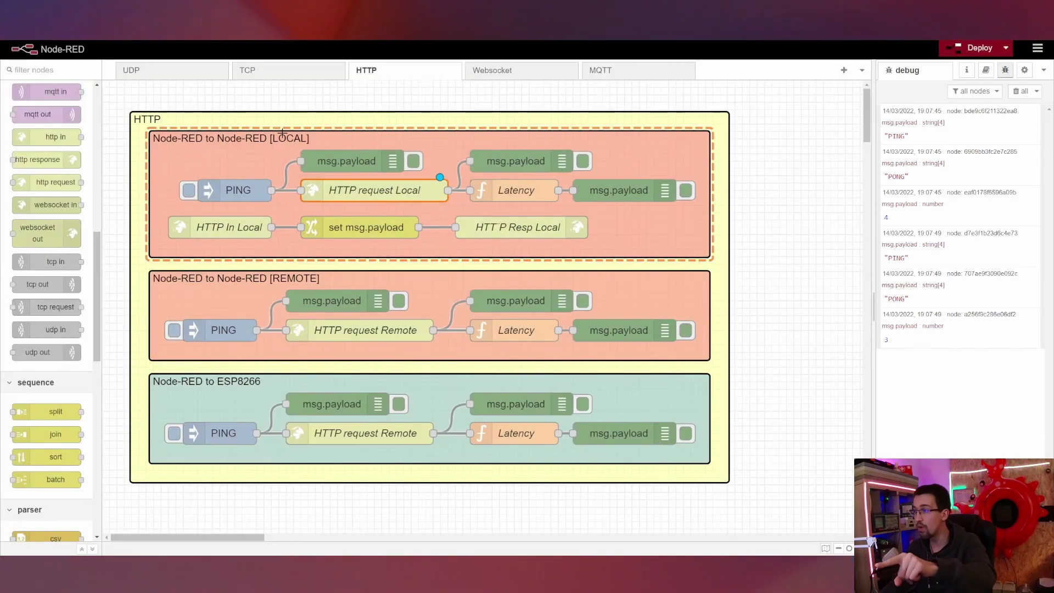
click(547, 182)
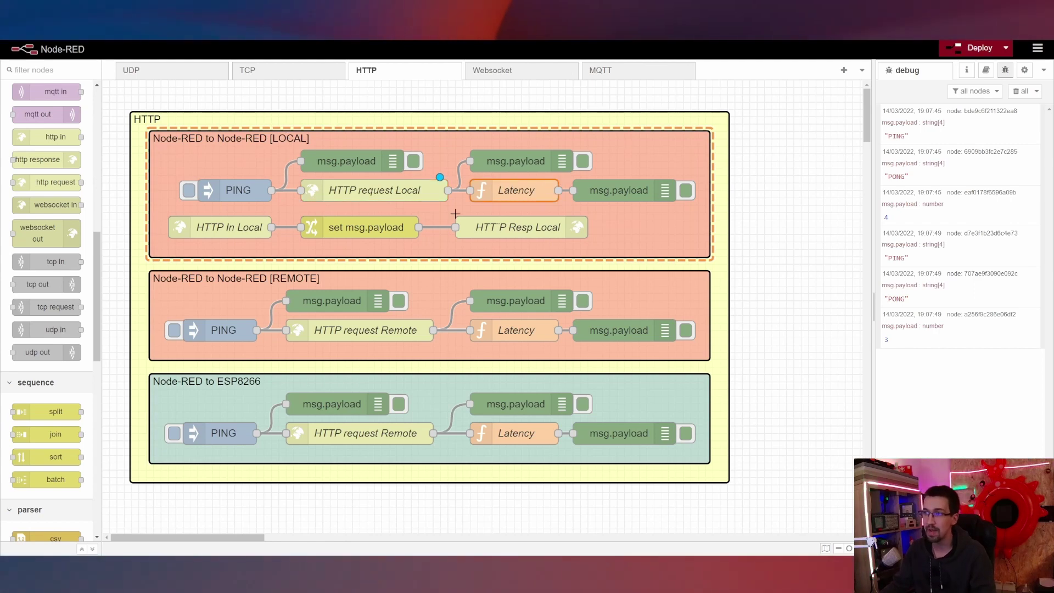
Remove the local/test path from the HTTP request Local node's URL and deploy the flow.
double_click(344, 193)
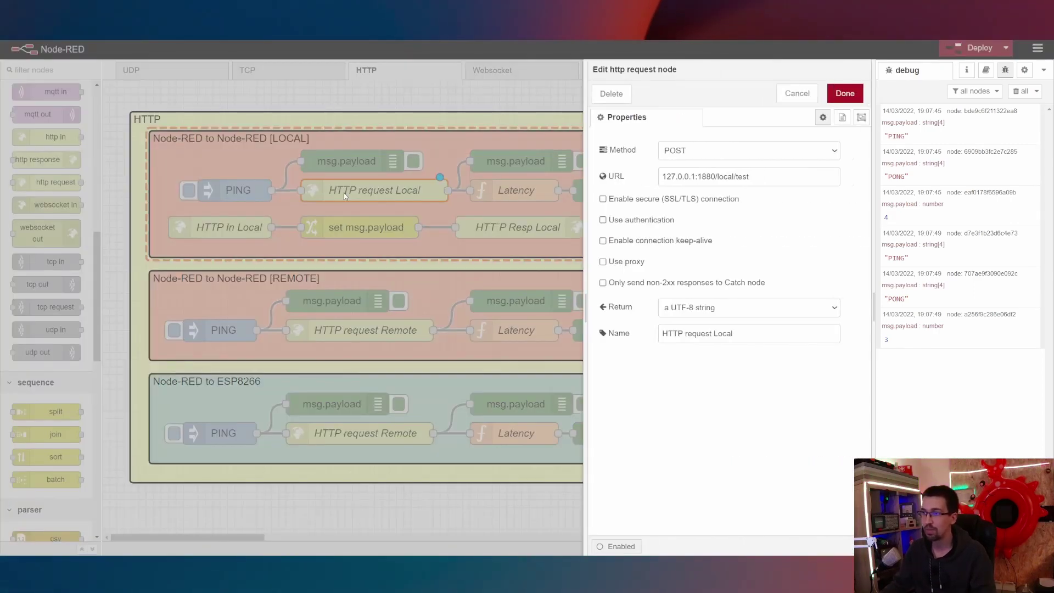
drag(756, 178, 717, 177)
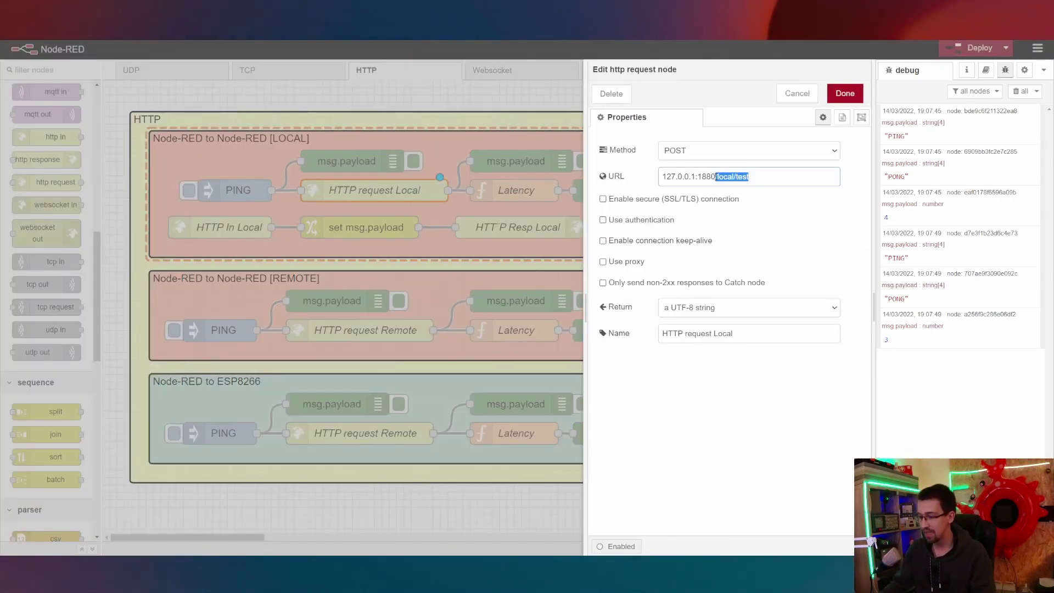
key(BackSpace)
click(845, 93)
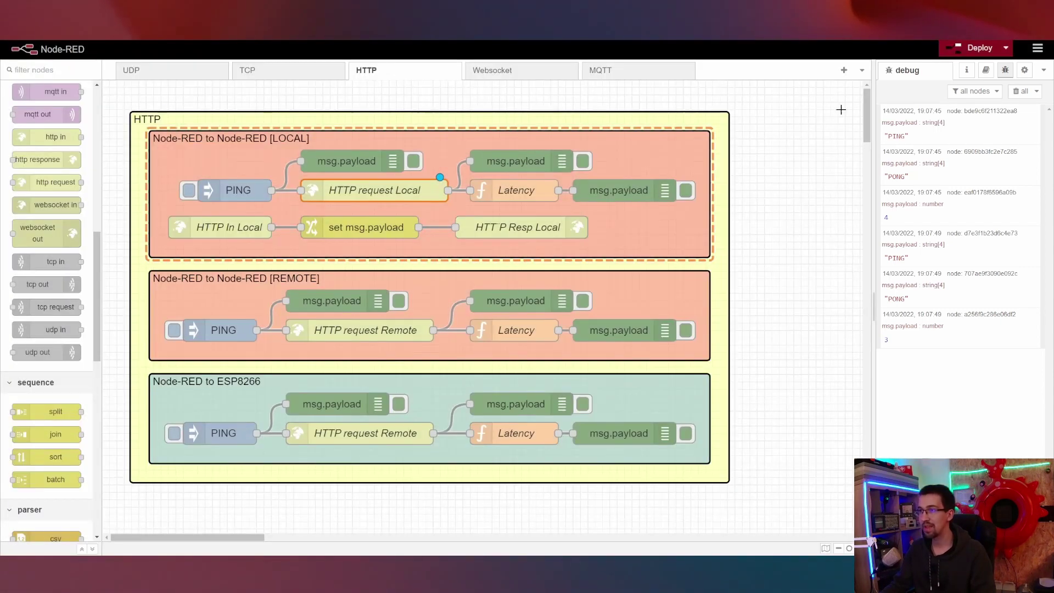
click(969, 48)
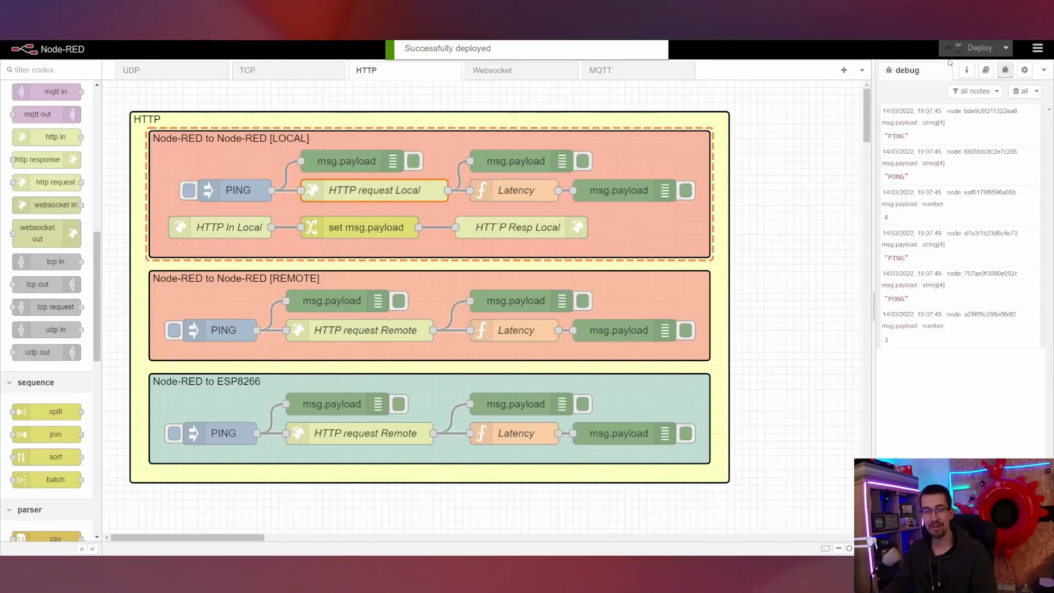
Test PING in the HTTP flow's LOCAL group, expand the returned response, and repeat the test with the debug messages cleared.
click(190, 190)
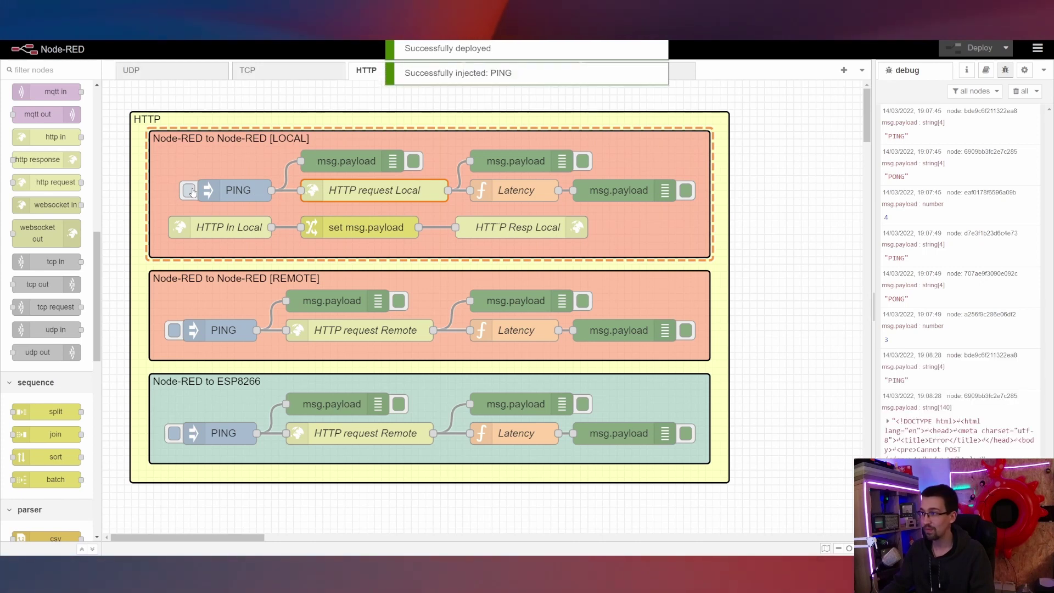
click(936, 443)
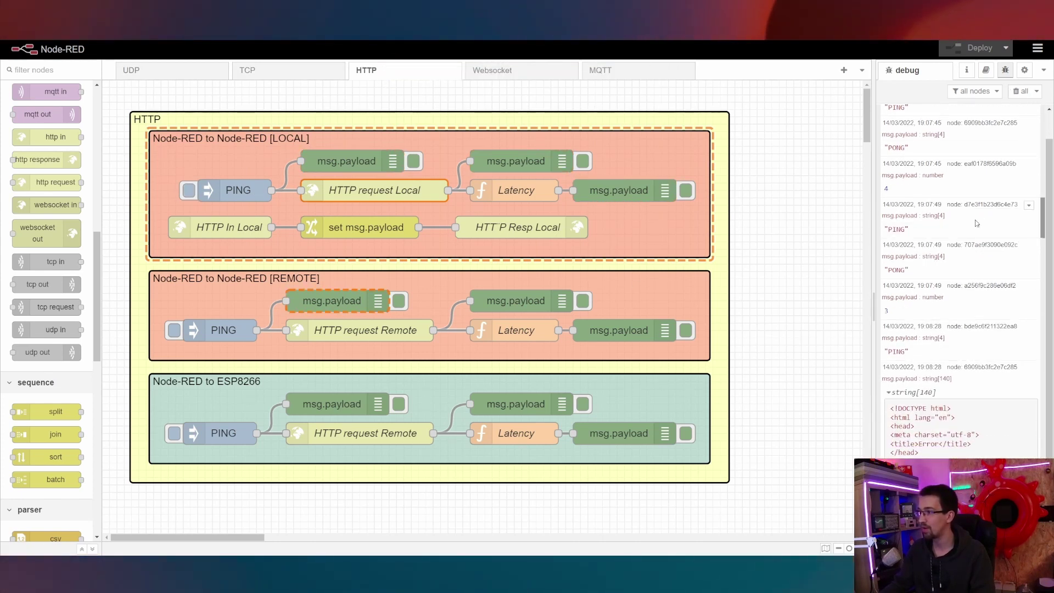
click(1024, 93)
click(188, 191)
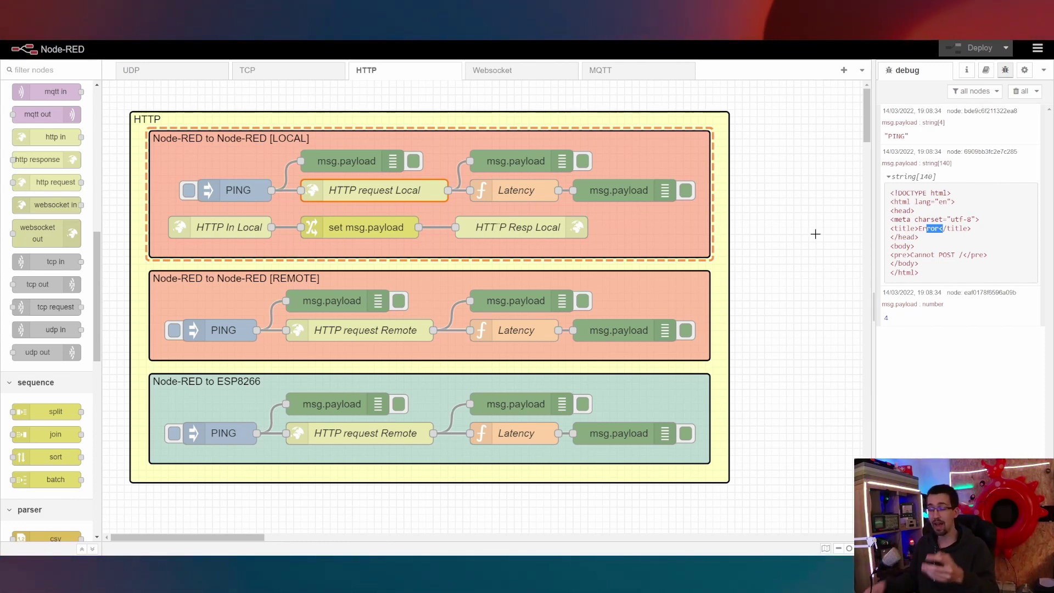
Restore the HTTP request Local node's URL to 127.0.0.1:1880/local/test and redeploy the flow.
double_click(365, 190)
click(748, 175)
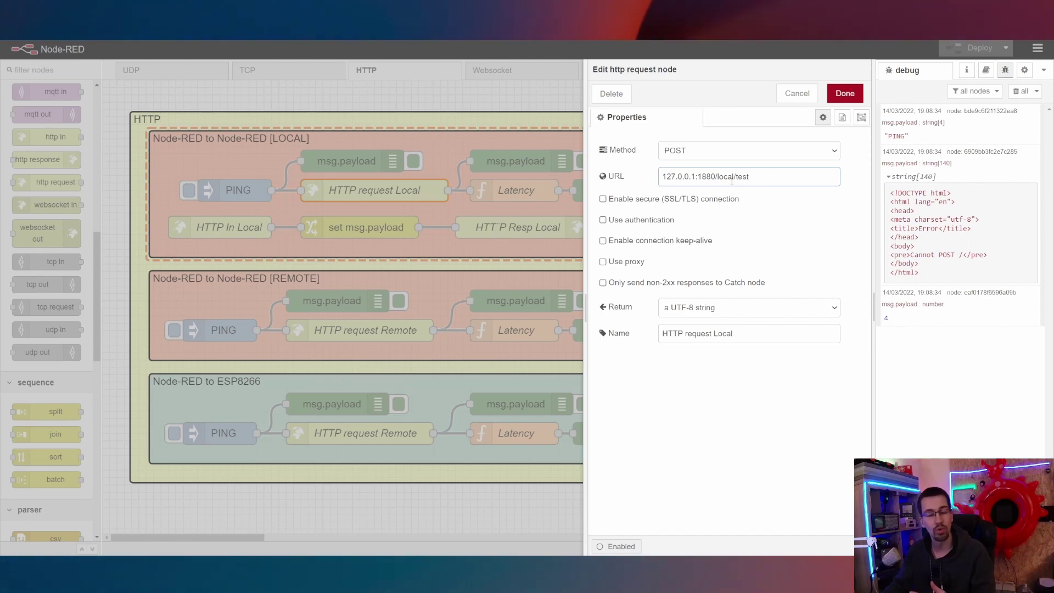
drag(718, 176, 760, 176)
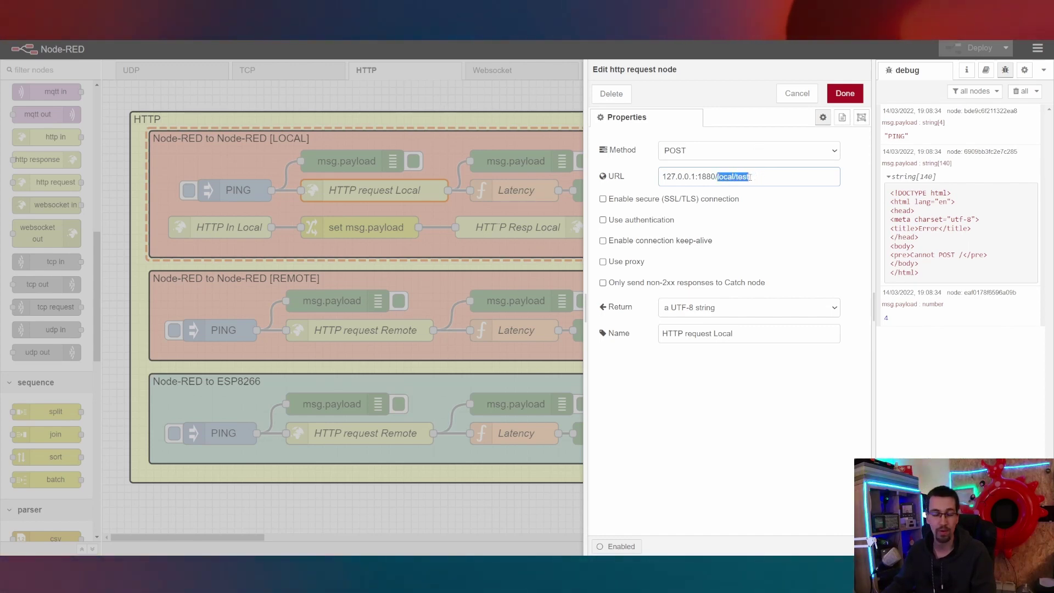
click(797, 93)
click(969, 48)
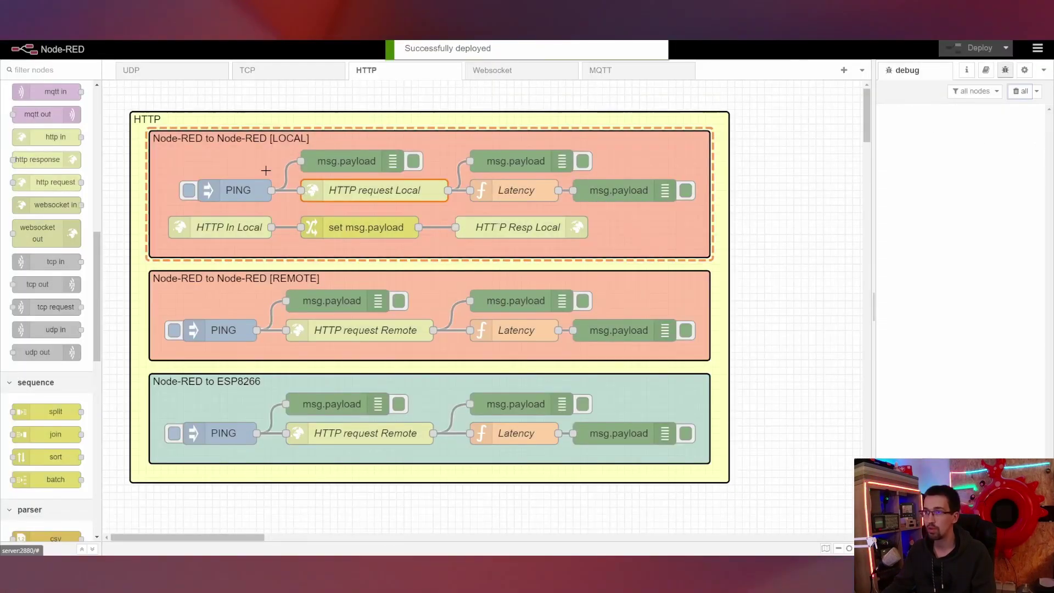
Inject PING in the HTTP flow's LOCAL and REMOTE groups, repeating the remote test after clearing the debug messages.
click(193, 190)
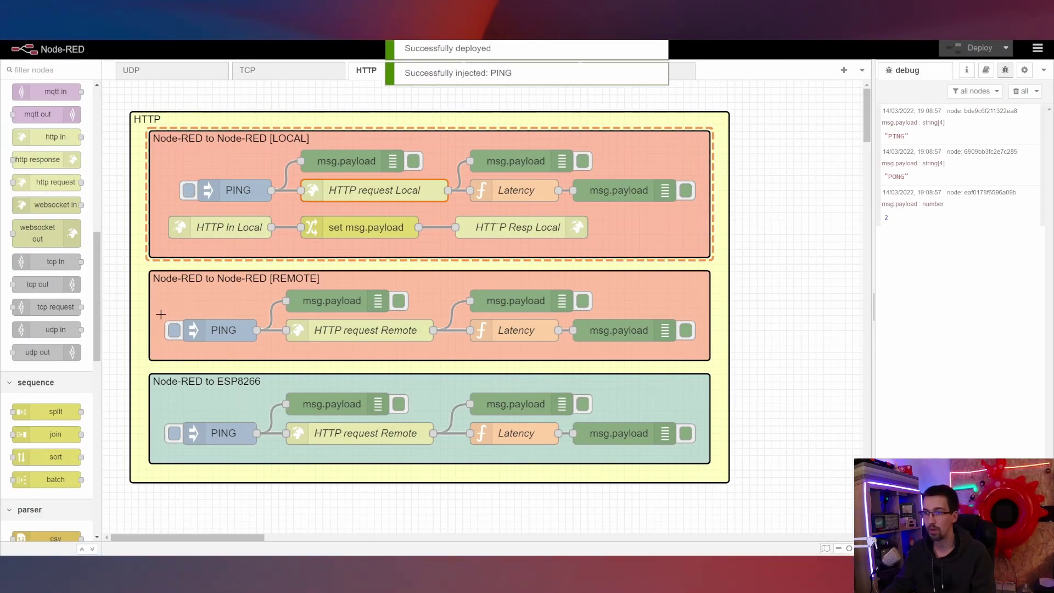
click(174, 330)
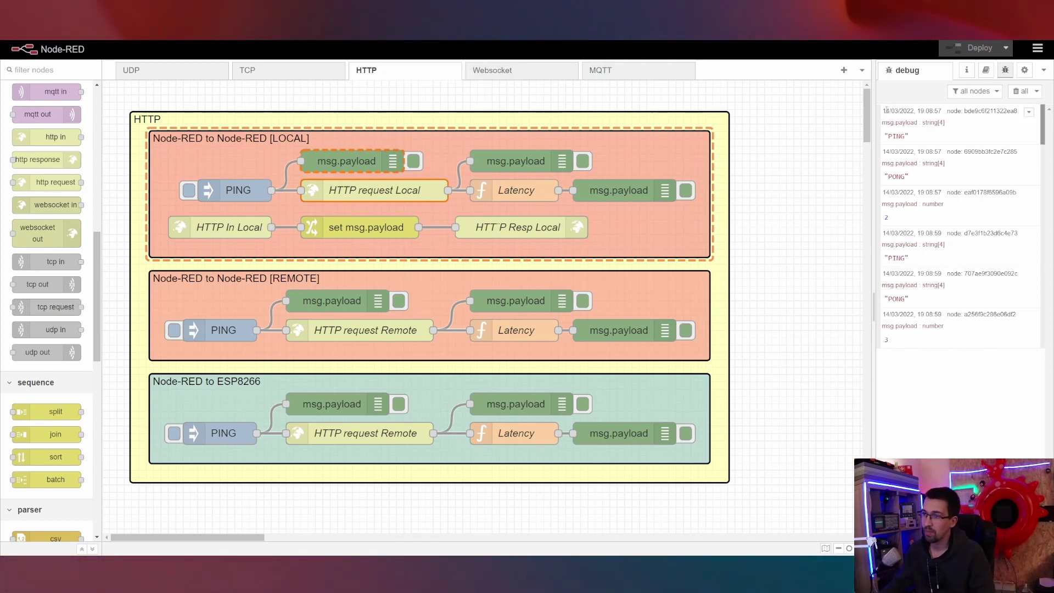
click(1021, 92)
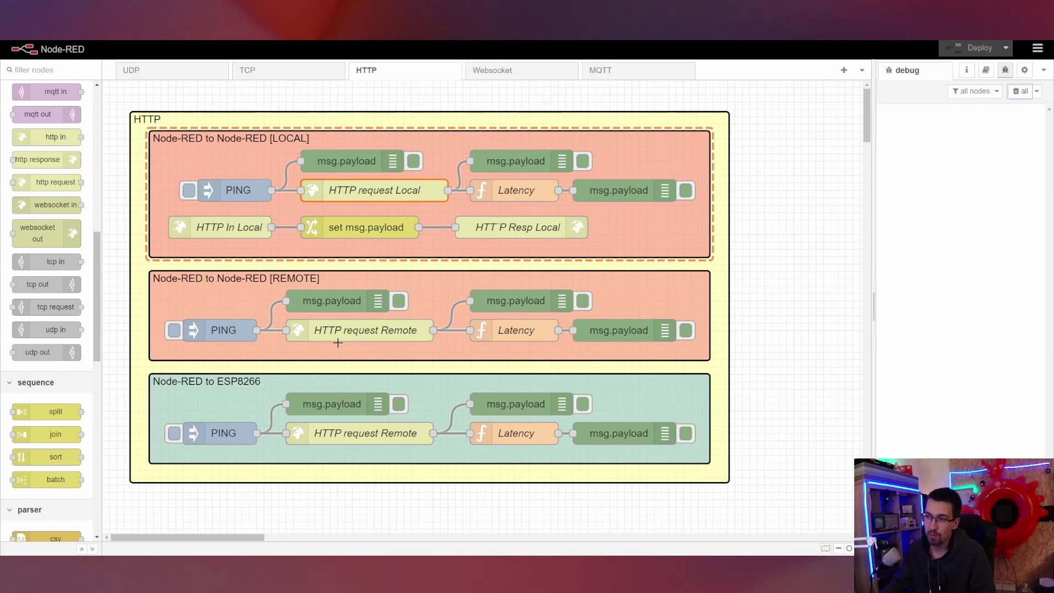
click(175, 337)
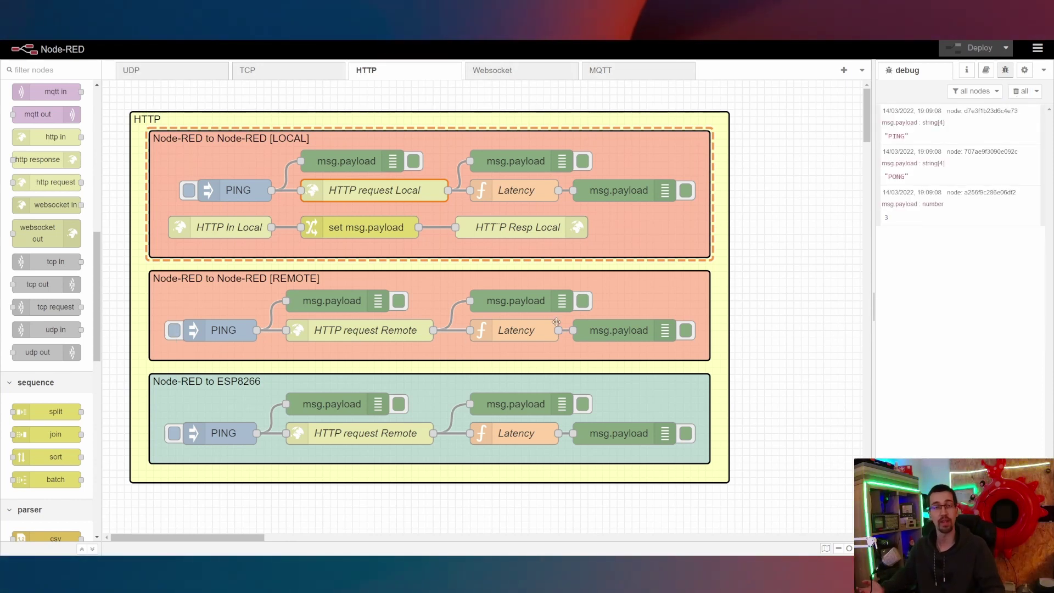
Compare the Websocket flow's layout with the HTTP flow's and clear the debug messages.
click(493, 71)
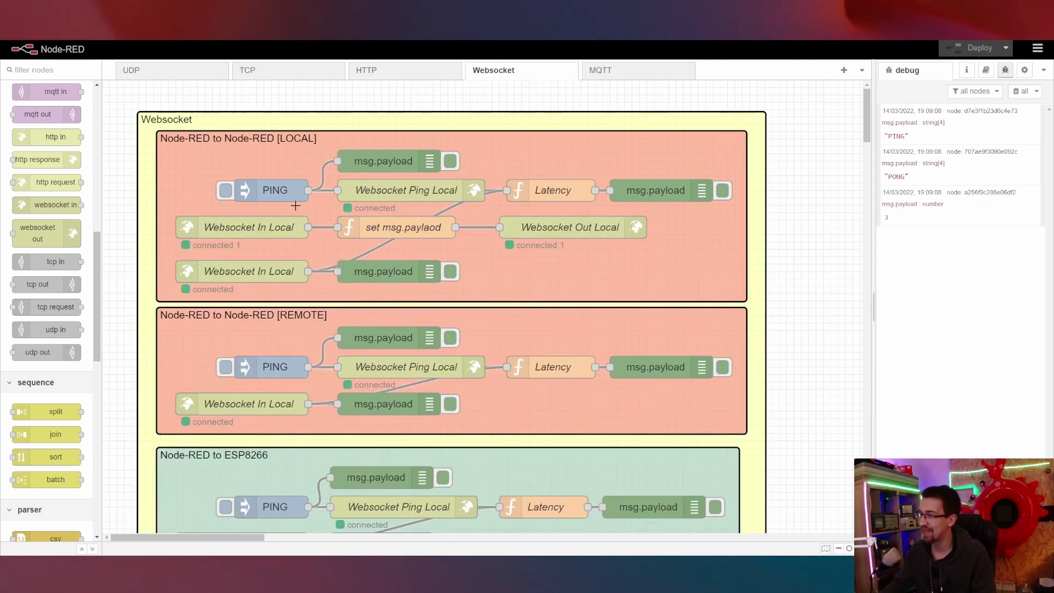
click(405, 70)
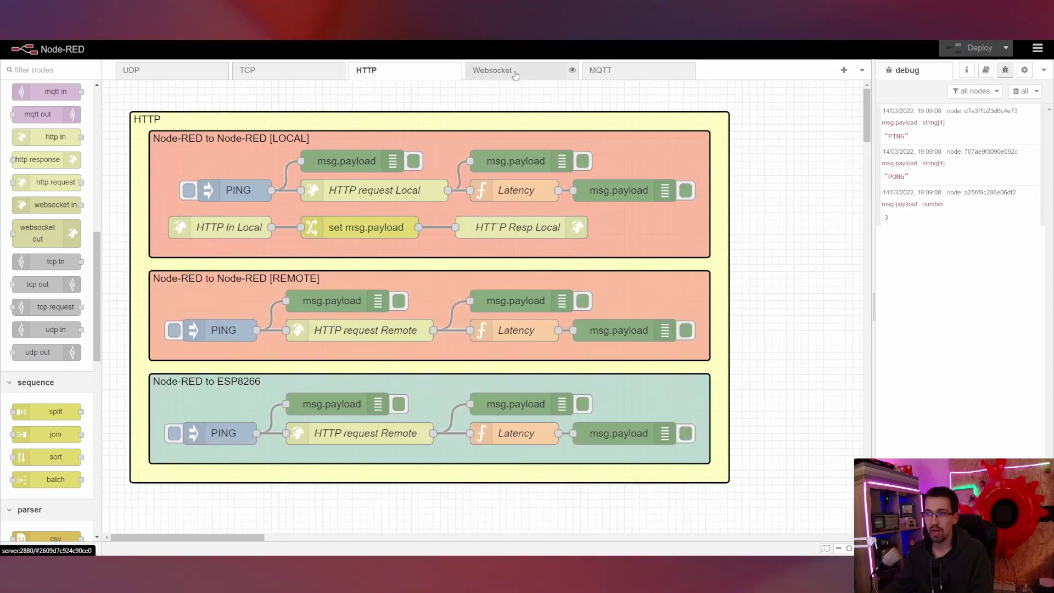
click(493, 70)
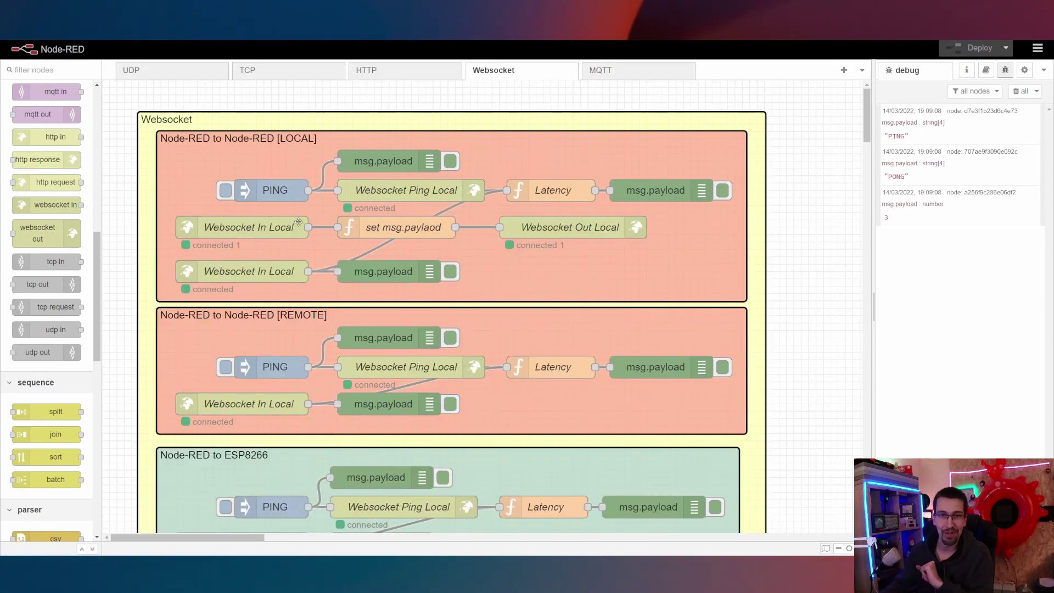
scroll(296, 220, down, 1)
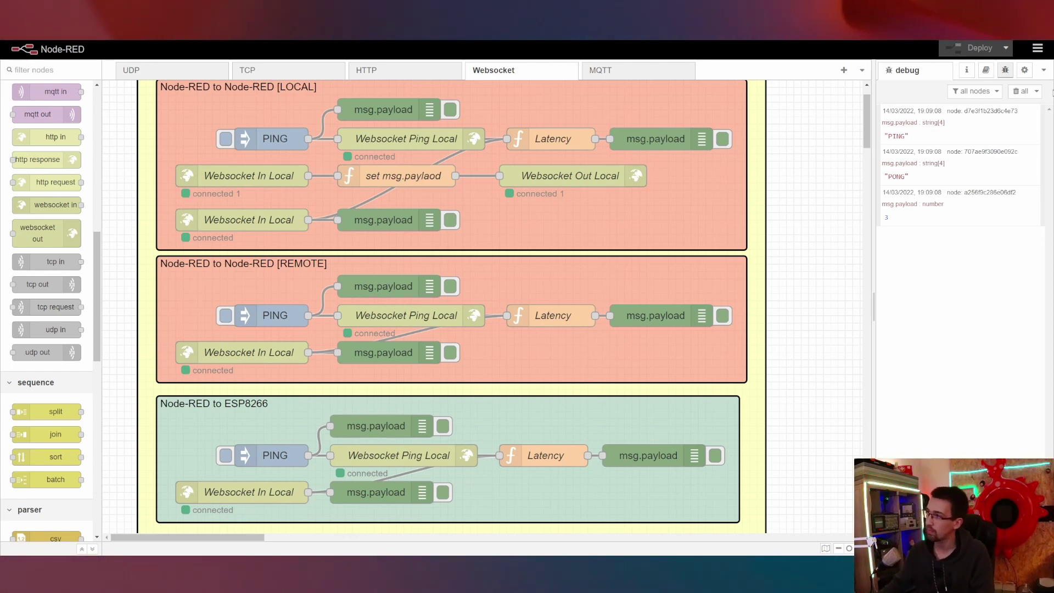
key(ctrl+alt+l)
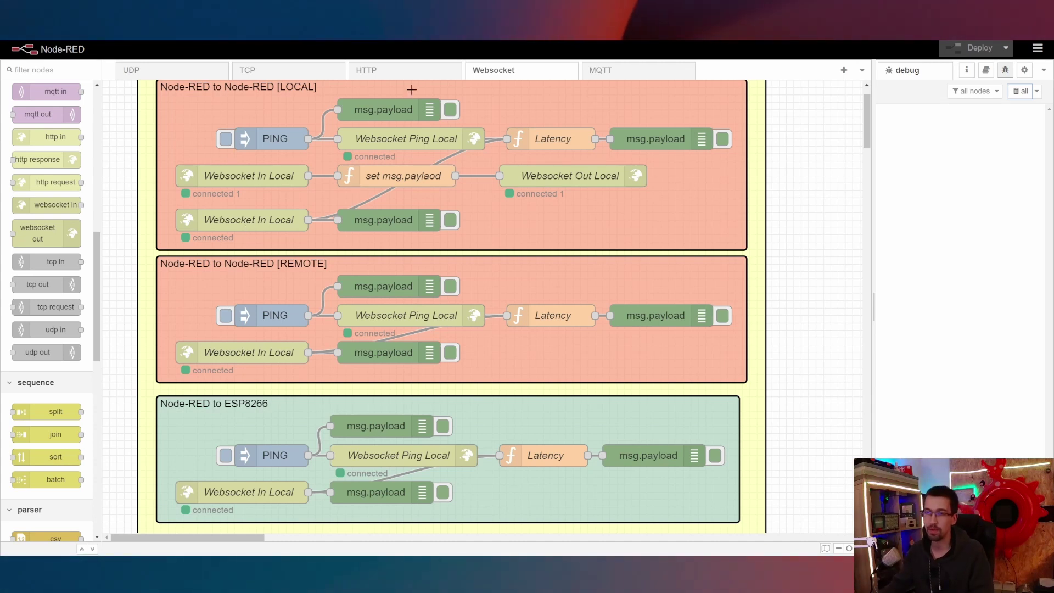
click(420, 70)
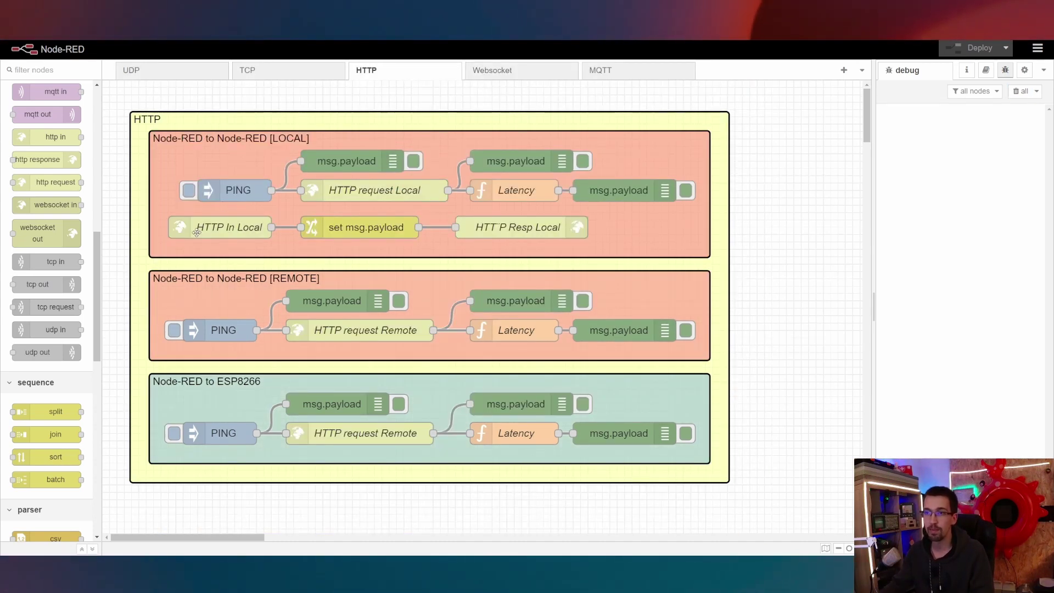
click(495, 73)
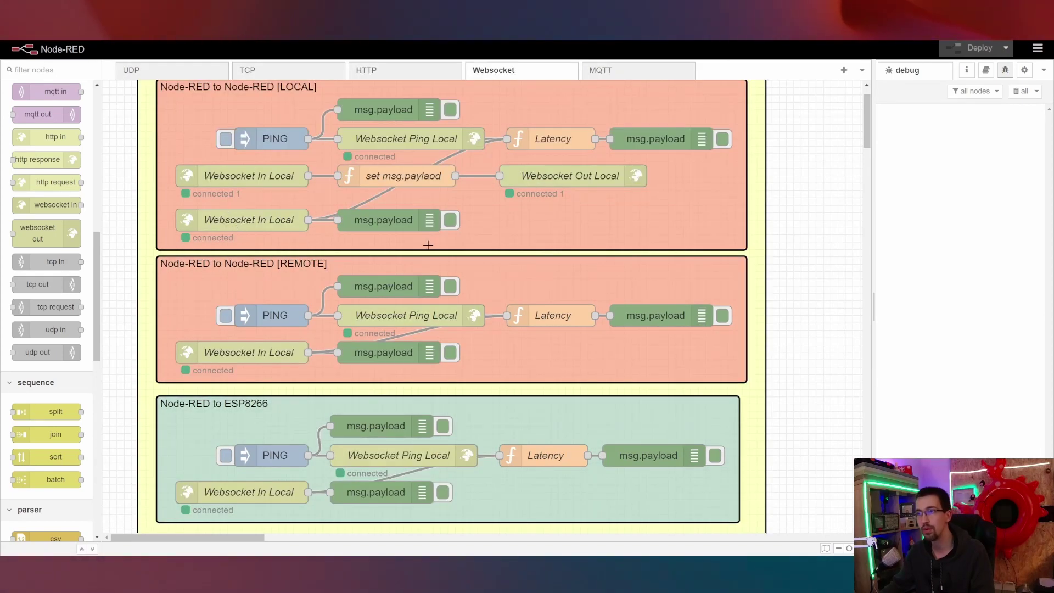
Review the type and path of the Websocket In Local node feeding set msg.payload in the Websocket flow's LOCAL group.
double_click(252, 173)
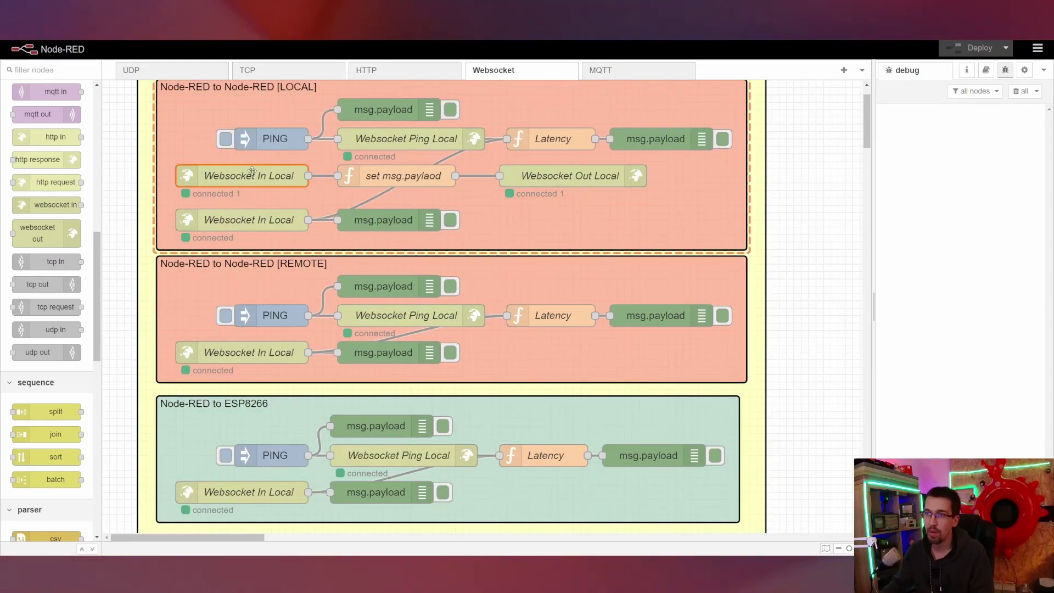
click(691, 183)
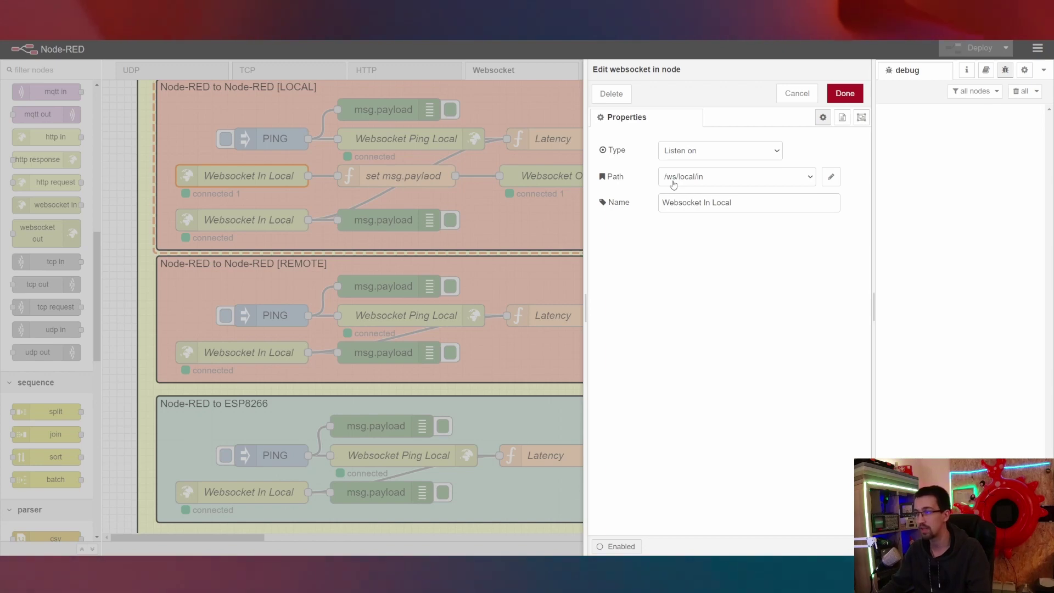
key(Escape)
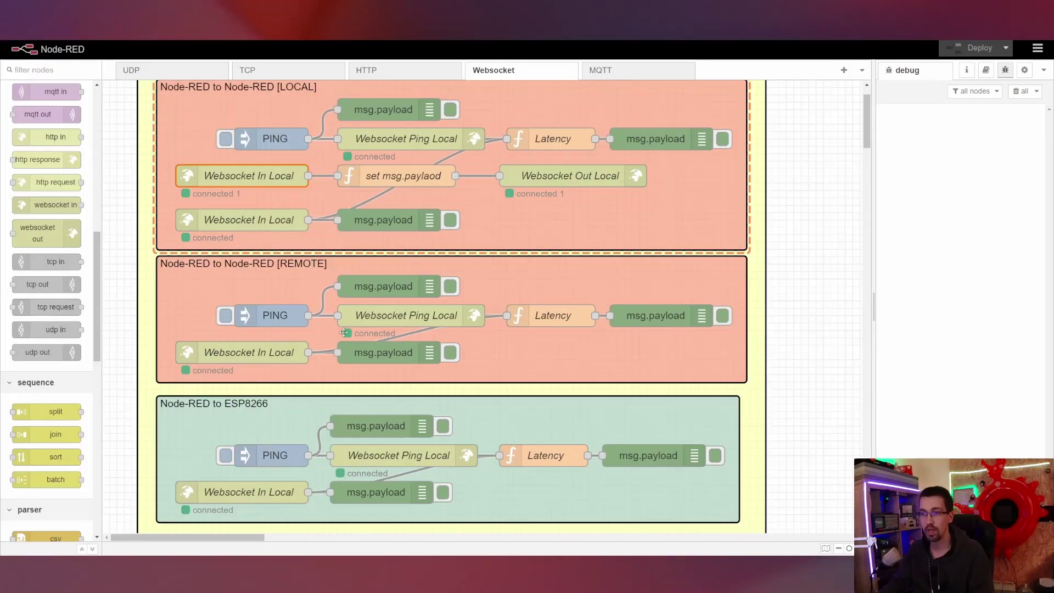
Examine the available paths of the Websocket In Local node in the REMOTE group without changing the selection.
click(238, 350)
double_click(238, 350)
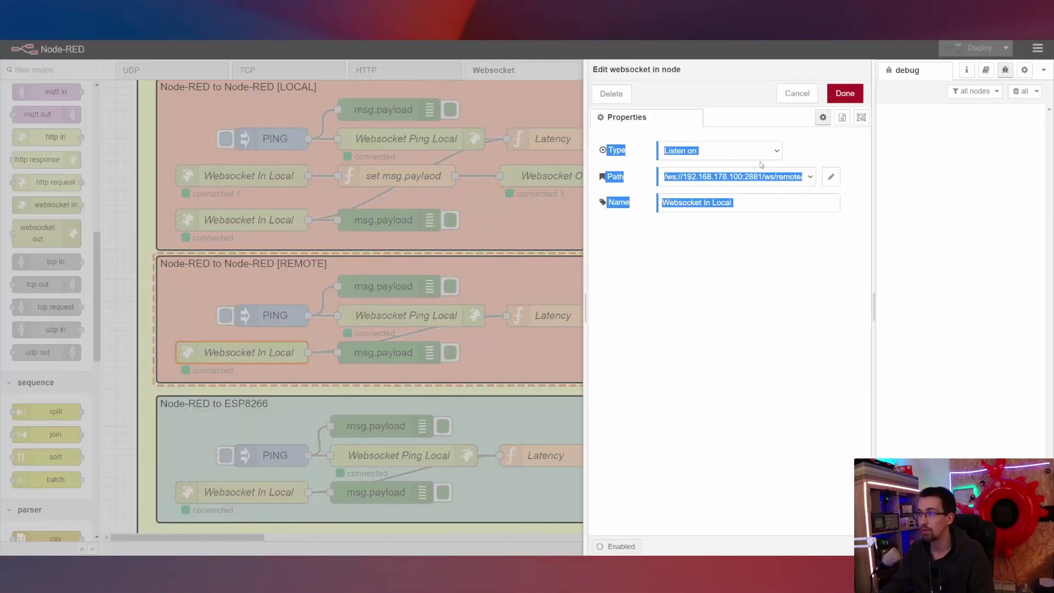
click(789, 177)
click(789, 177)
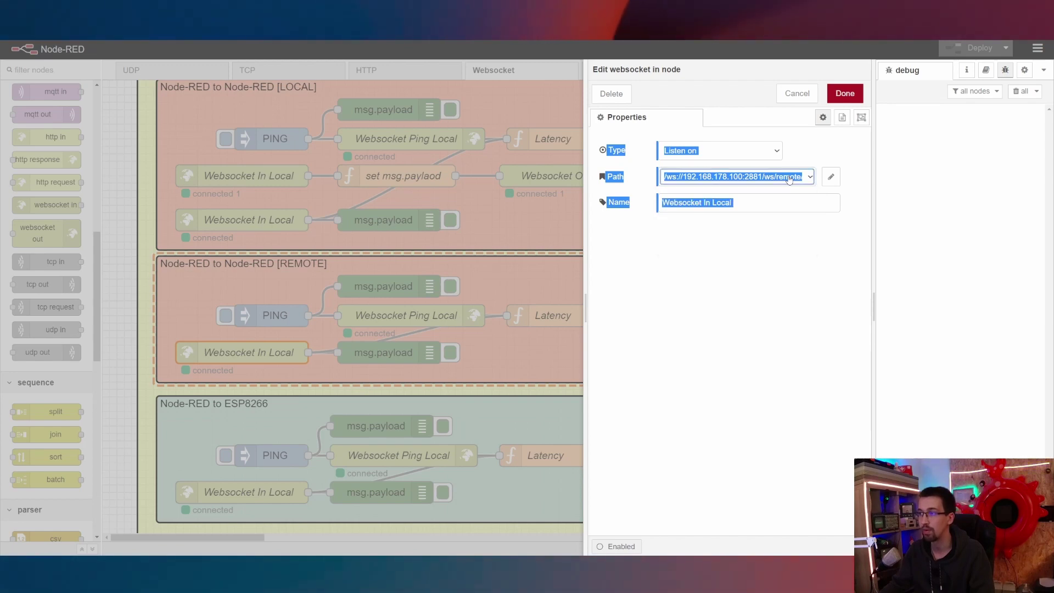
click(789, 177)
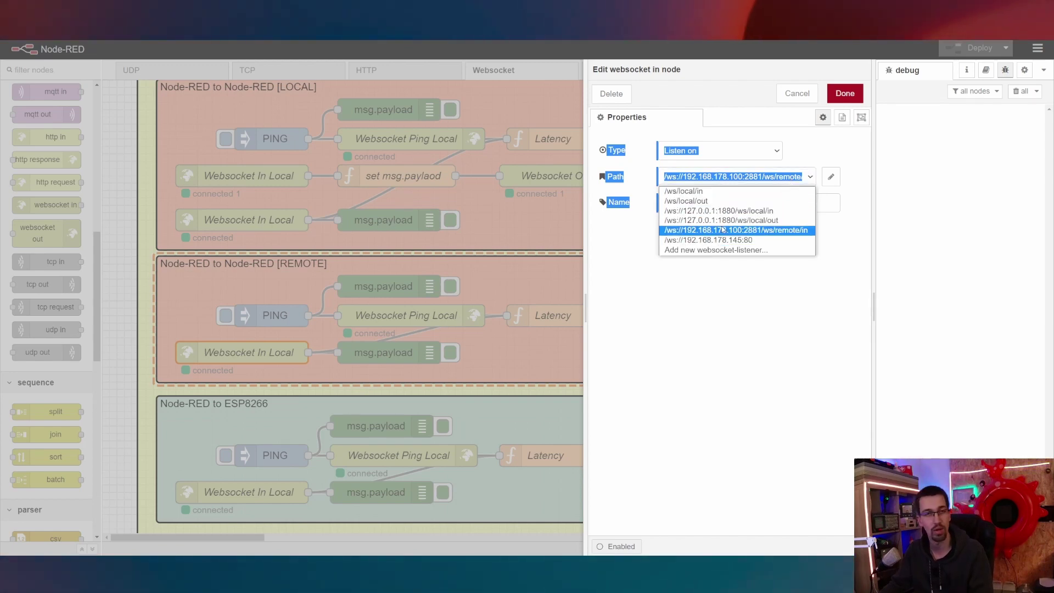
key(Escape)
key(Escape)
Inject PING in the Websocket flow's LOCAL group.
scroll(467, 189, up, 2)
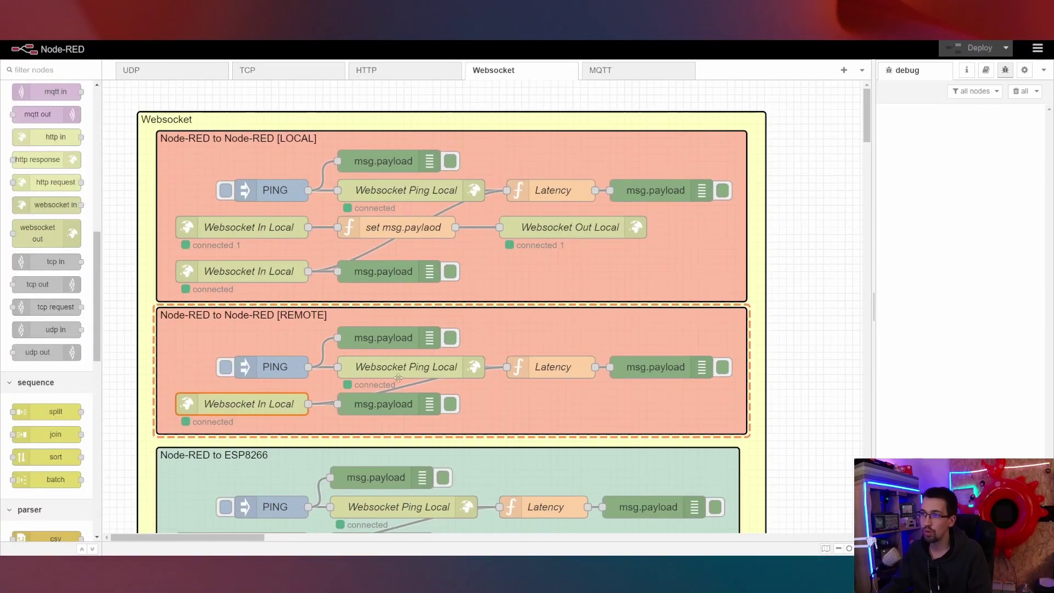
click(225, 193)
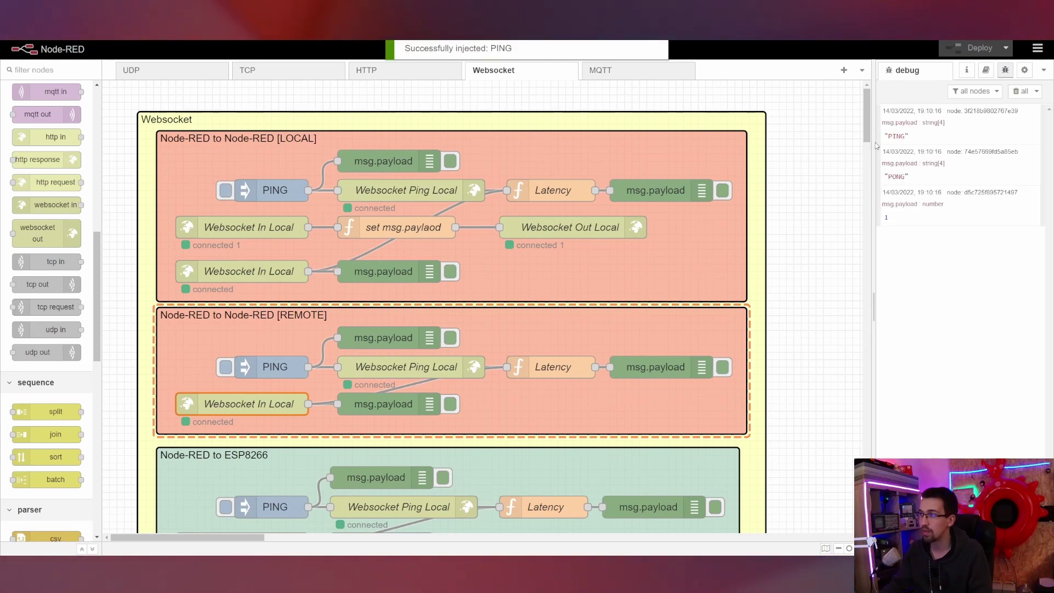
Inject PING once more in the Websocket flow's LOCAL group and check the latency in the debug output.
mouse_move(902, 227)
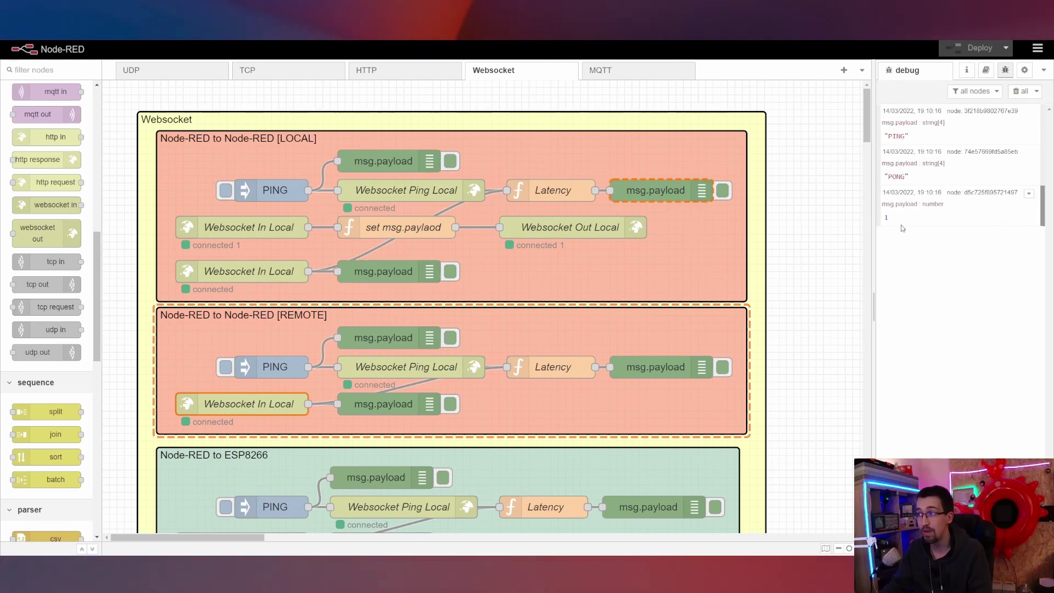
click(225, 194)
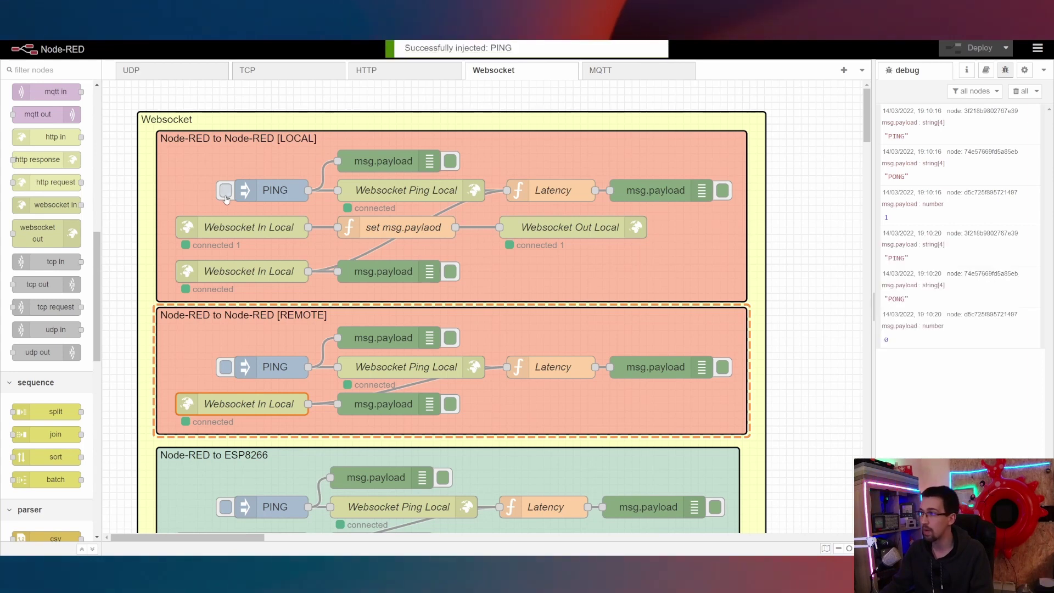
mouse_move(978, 281)
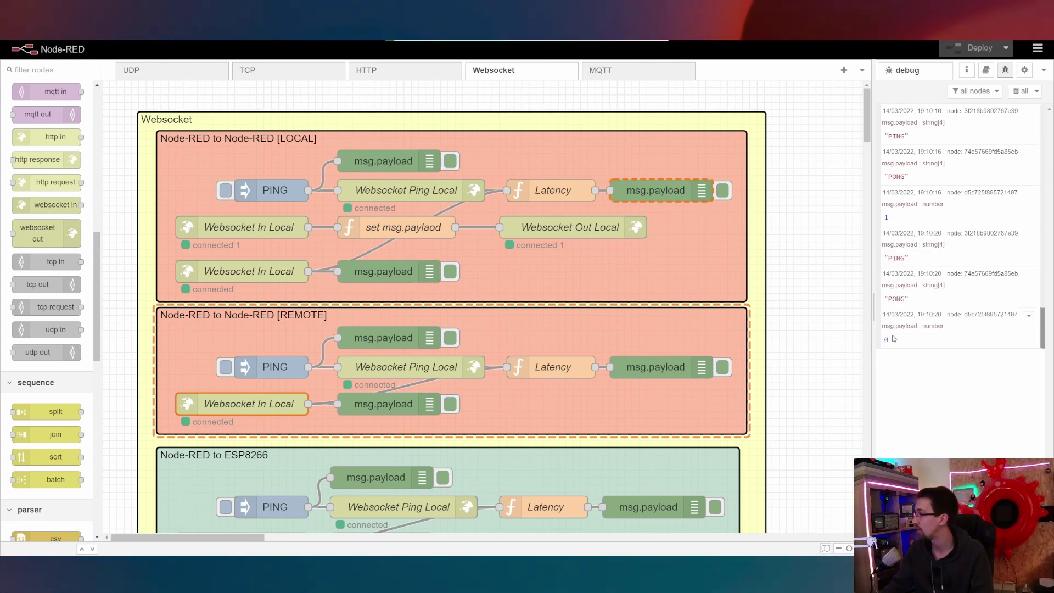
mouse_move(889, 348)
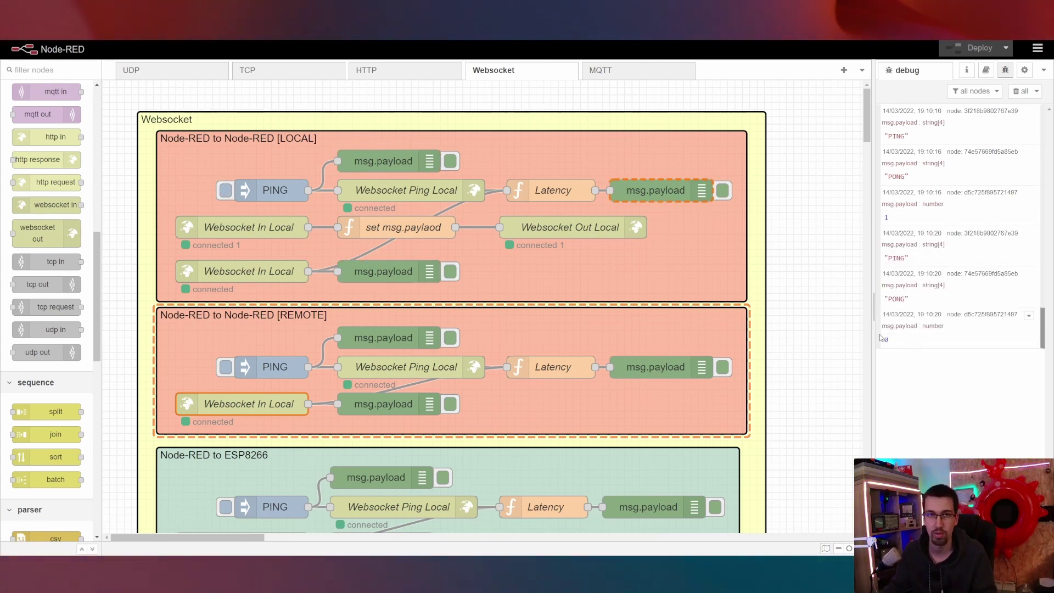
Clear the debug messages and inject PING in the Websocket flow's REMOTE group.
click(1020, 92)
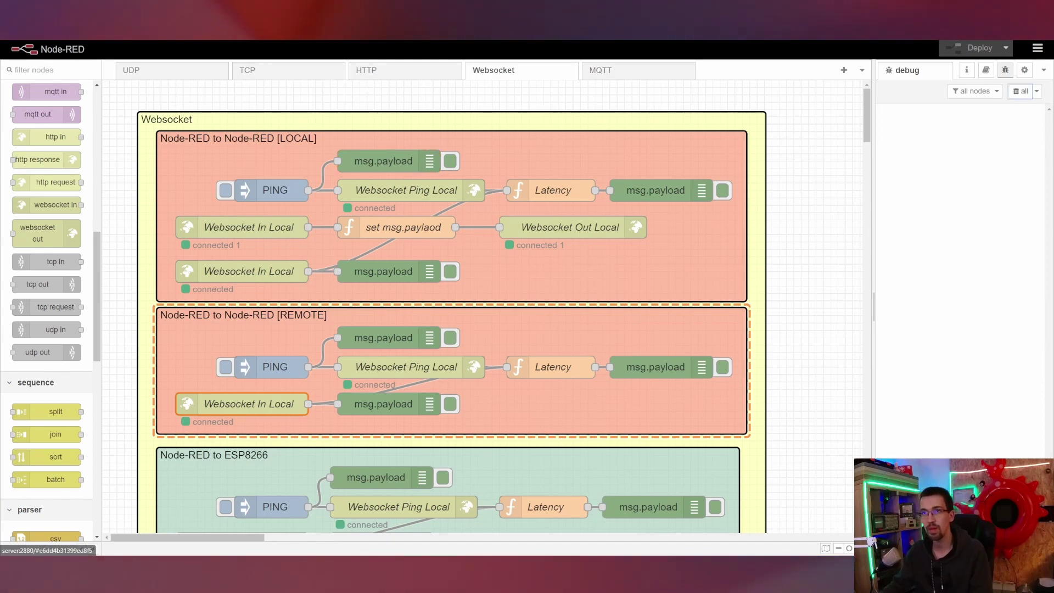
click(226, 373)
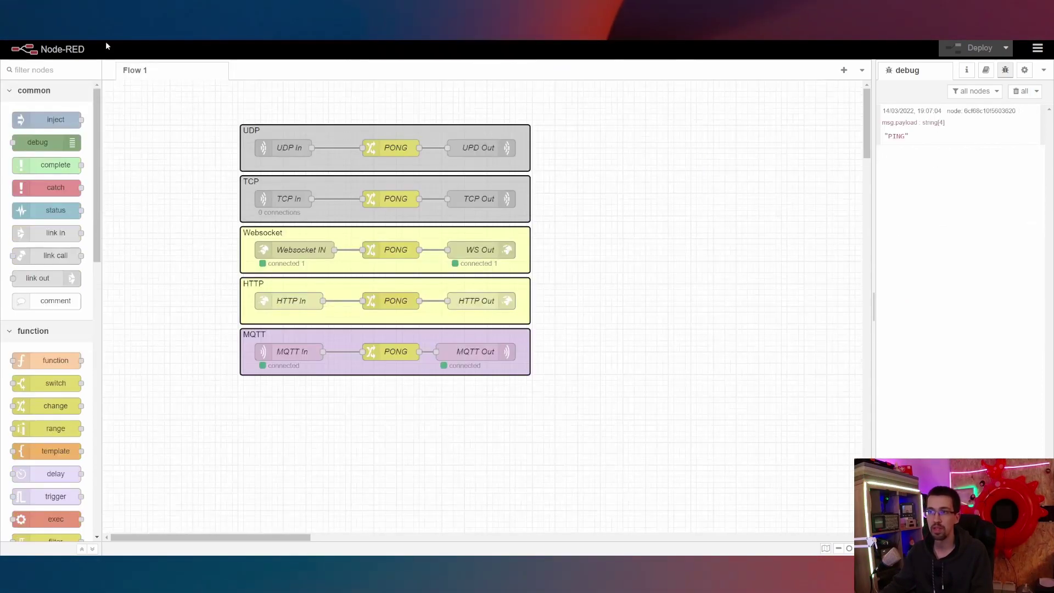
Add a debug node to the remote instance's Flow 1, wire it to the Websocket IN node's output and deploy.
drag(47, 143, 645, 284)
drag(335, 250, 612, 284)
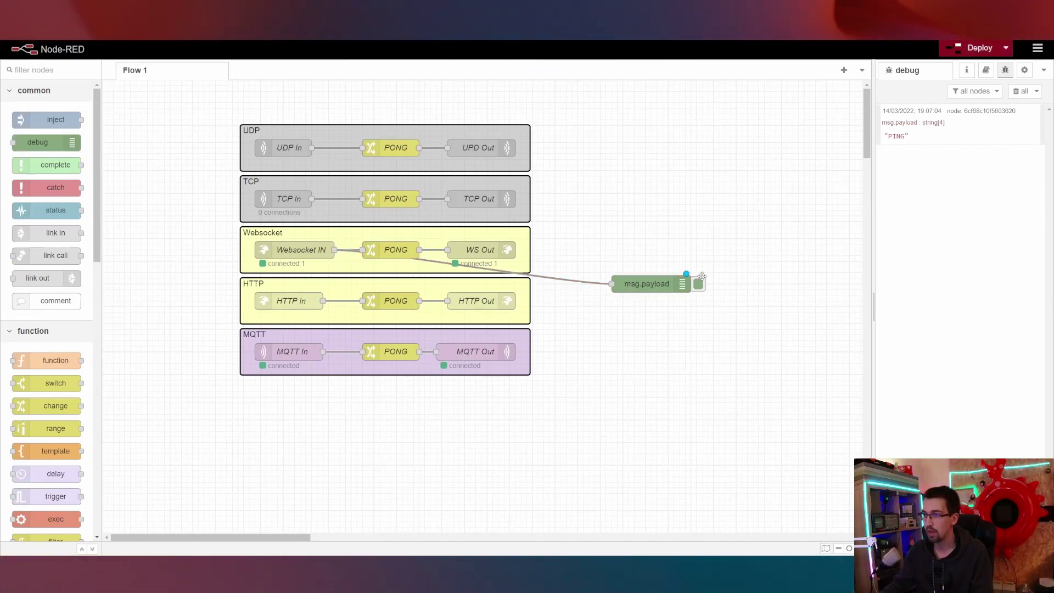
click(974, 48)
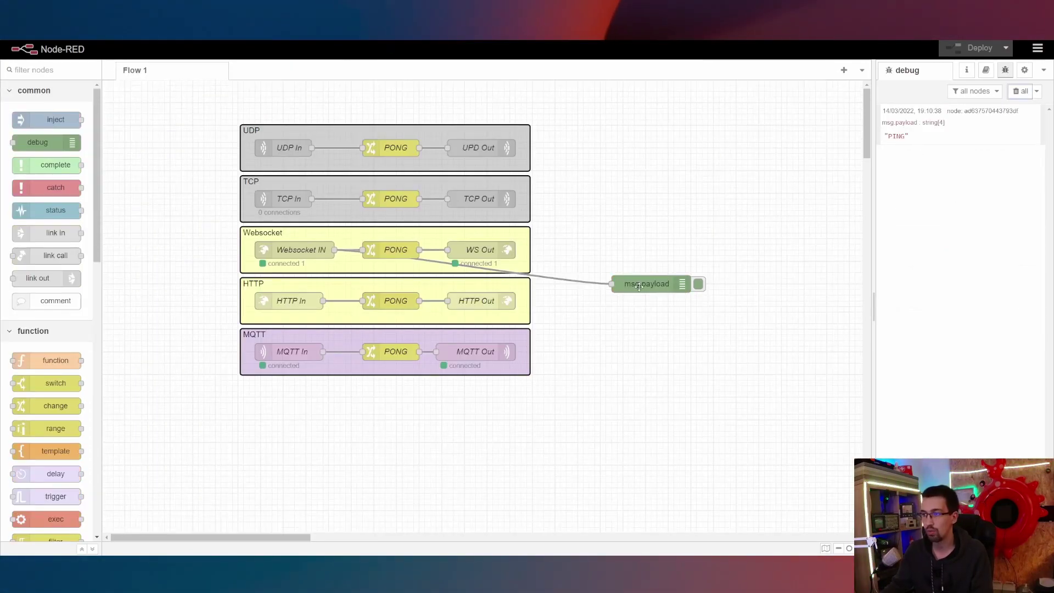
Delete the debug node attached to Websocket IN in the remote Flow 1 and redeploy.
key(Delete)
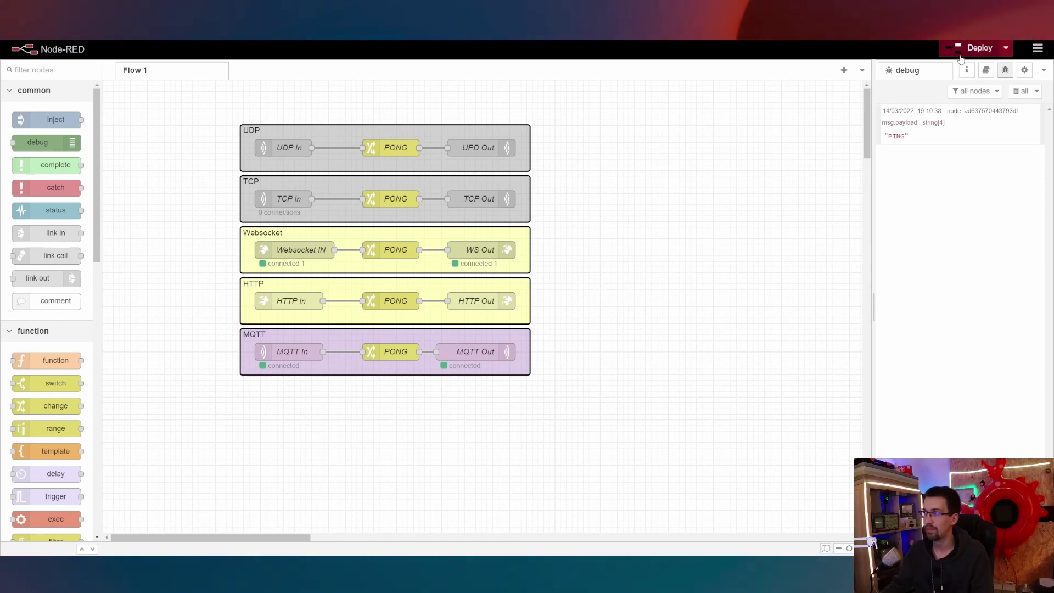
key(ctrl+d)
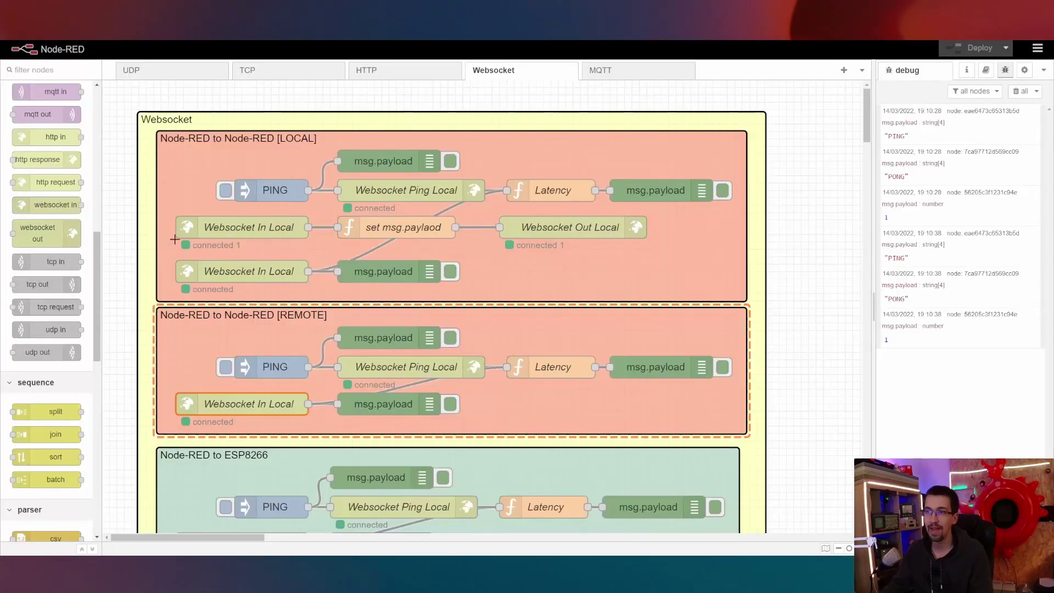
Review the type and path of the Websocket Ping Local node in the Websocket flow's REMOTE group.
scroll(344, 358, down, 2)
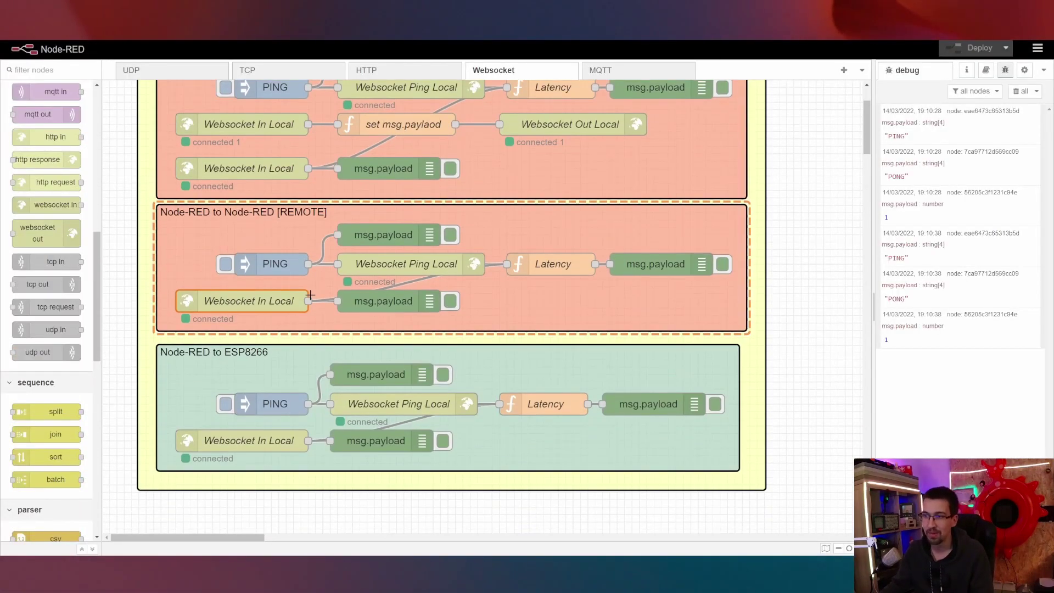
scroll(344, 354, up, 1)
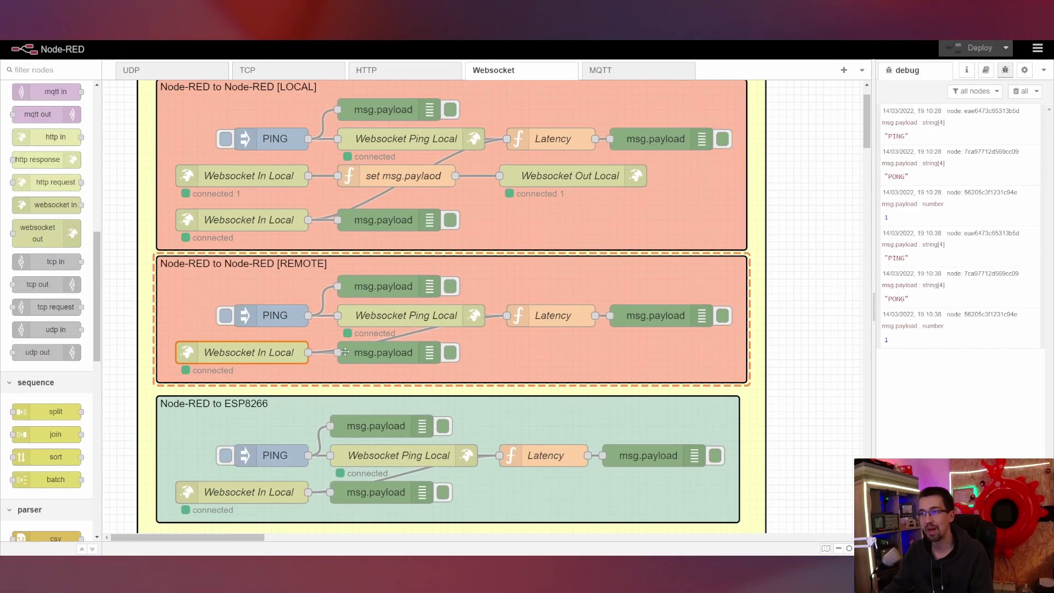
double_click(374, 315)
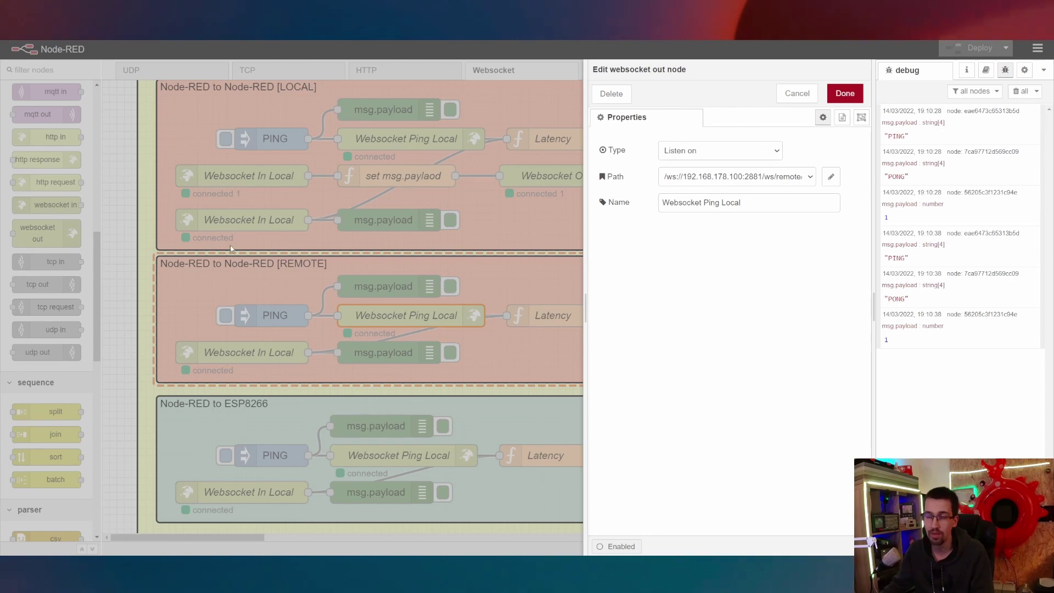
key(Escape)
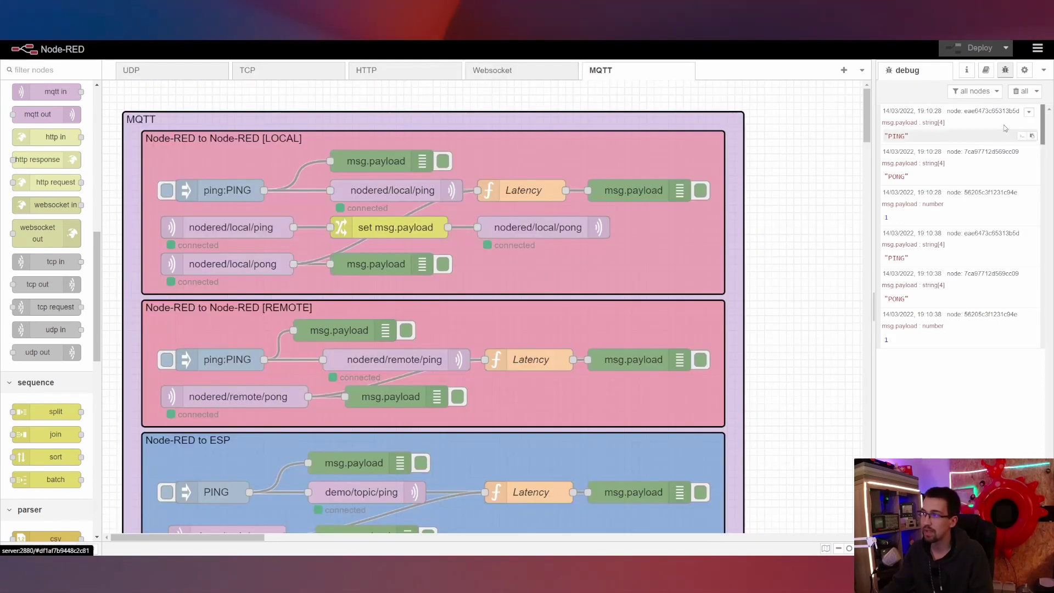
Switch to the MQTT flow, clear the debug messages and look over its LOCAL, REMOTE and ESP groups.
click(601, 69)
click(1019, 91)
scroll(343, 235, down, 1)
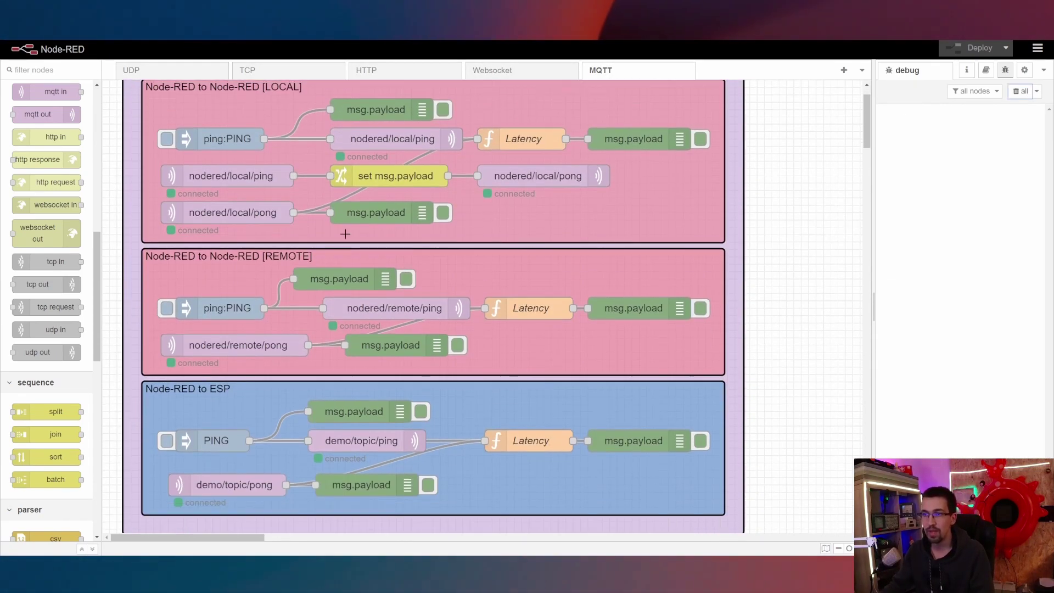
Examine the server choices and the Mosquitto broker configuration of the nodered/local/ping MQTT out node in the LOCAL group.
scroll(402, 230, up, 1)
double_click(380, 190)
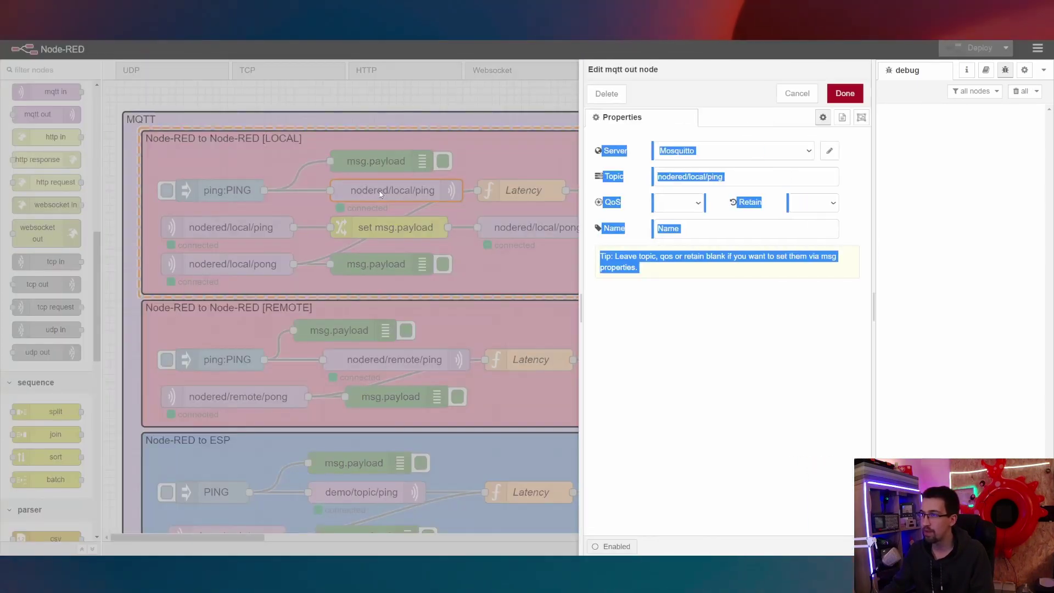
click(743, 156)
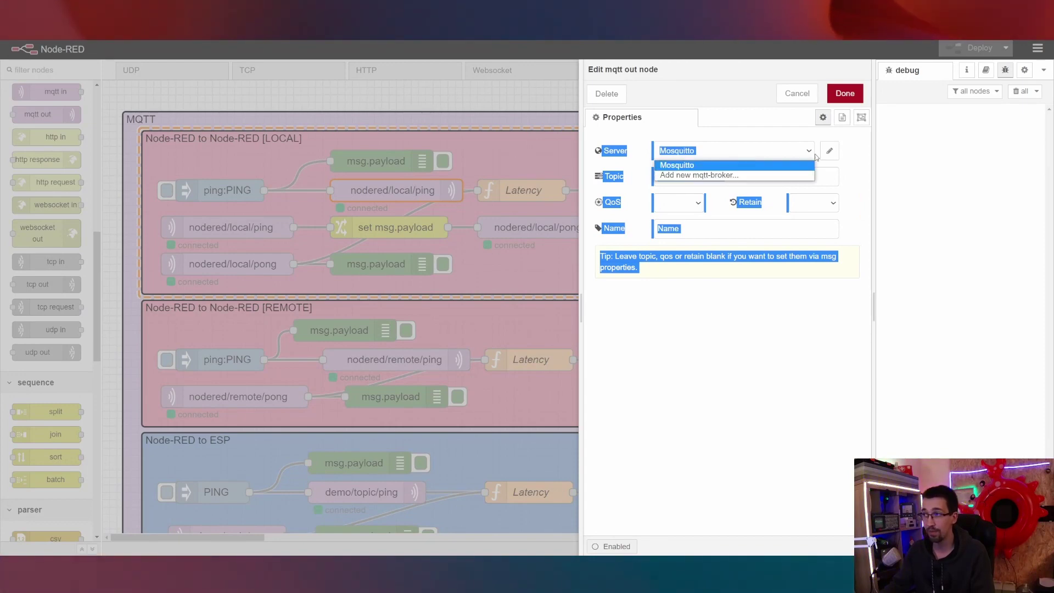
click(850, 162)
click(829, 150)
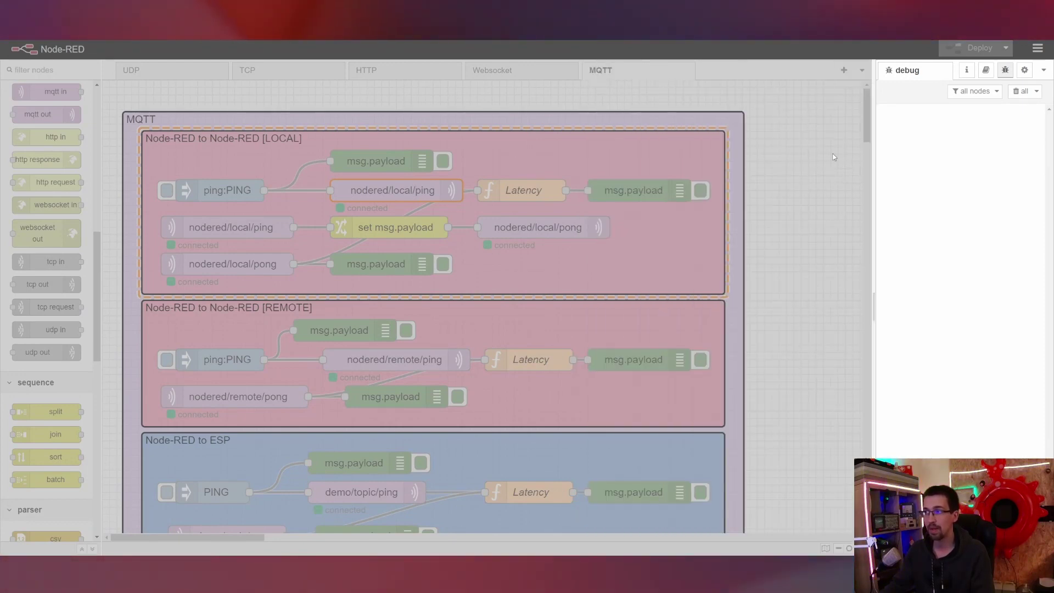
double_click(636, 205)
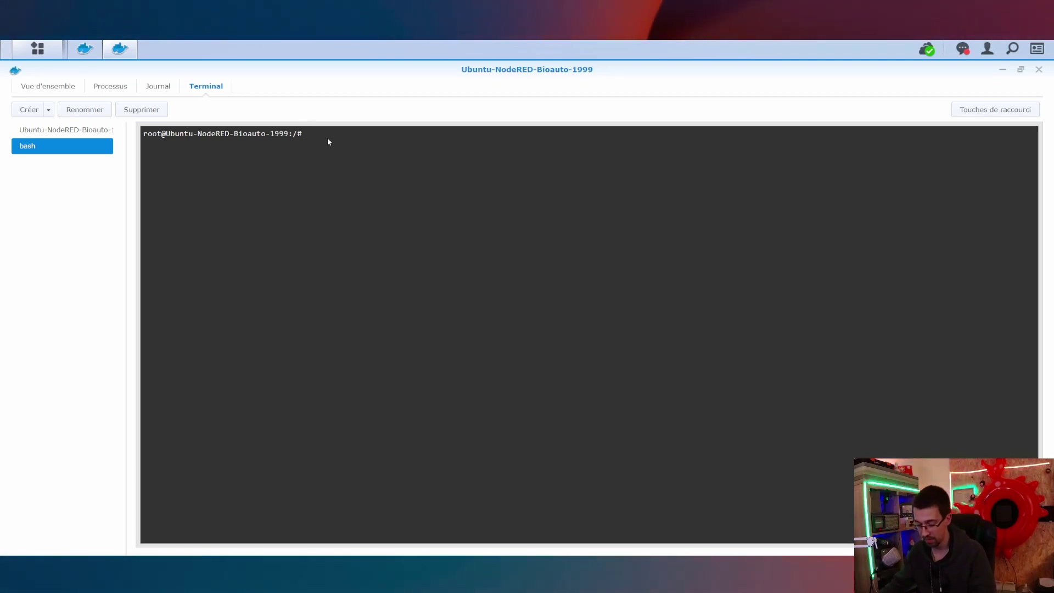
Install the mosquitto package with apt in the Ubuntu-NodeRED container's bash terminal.
text(apt)
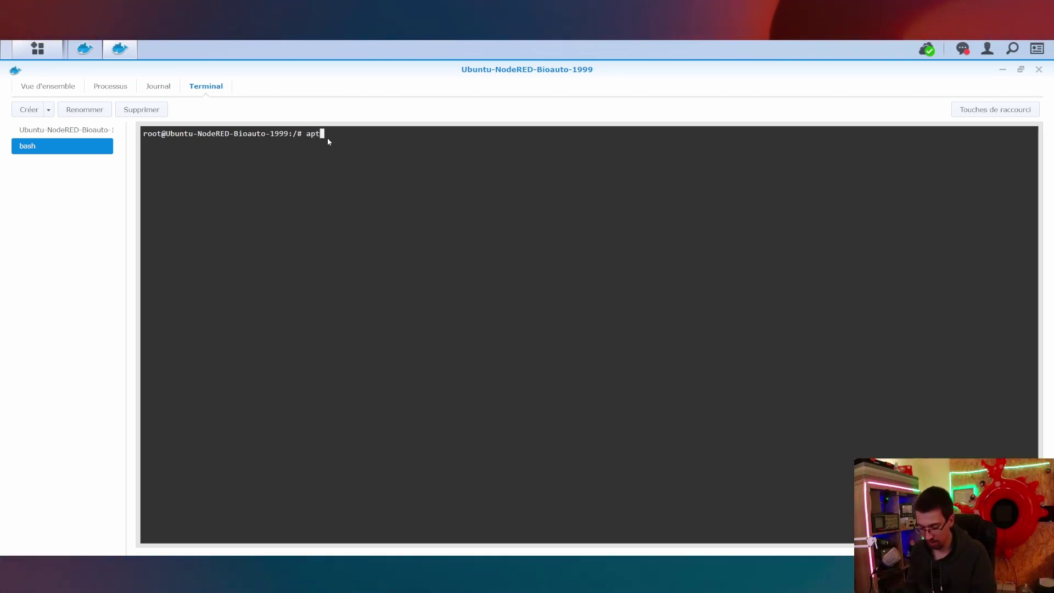
text( install mosq)
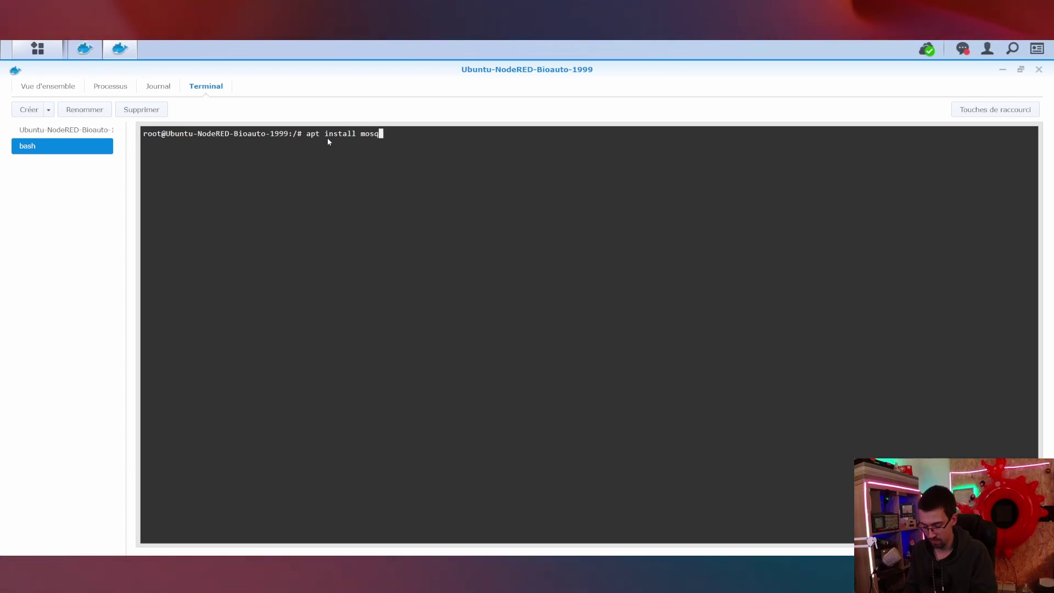
text(uitto)
key(Return)
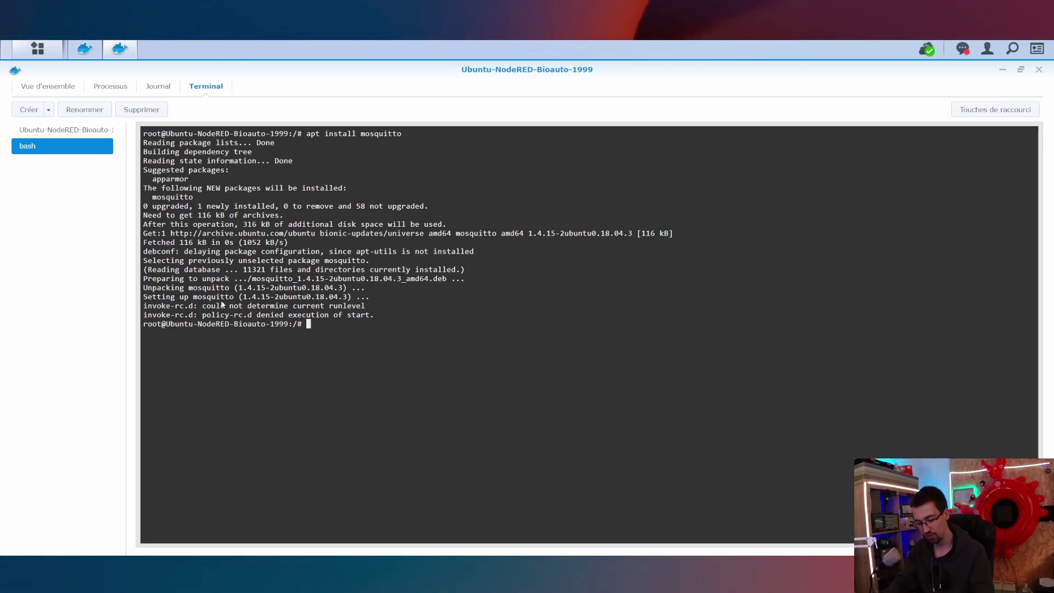
Open /etc/mosquitto/mosquitto.conf in the nano editor.
text(nan)
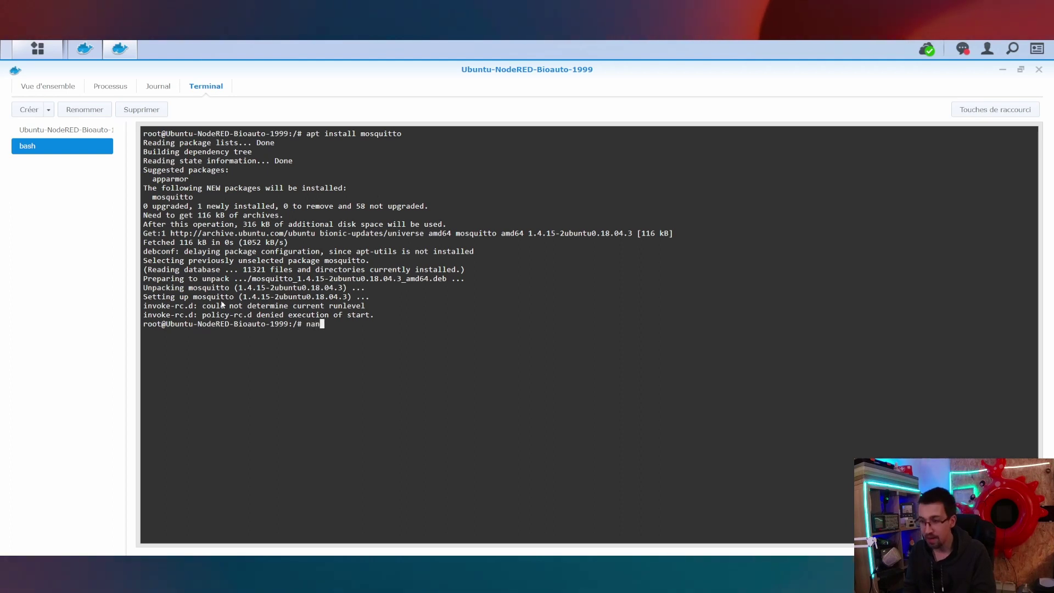
text(o /etc/)
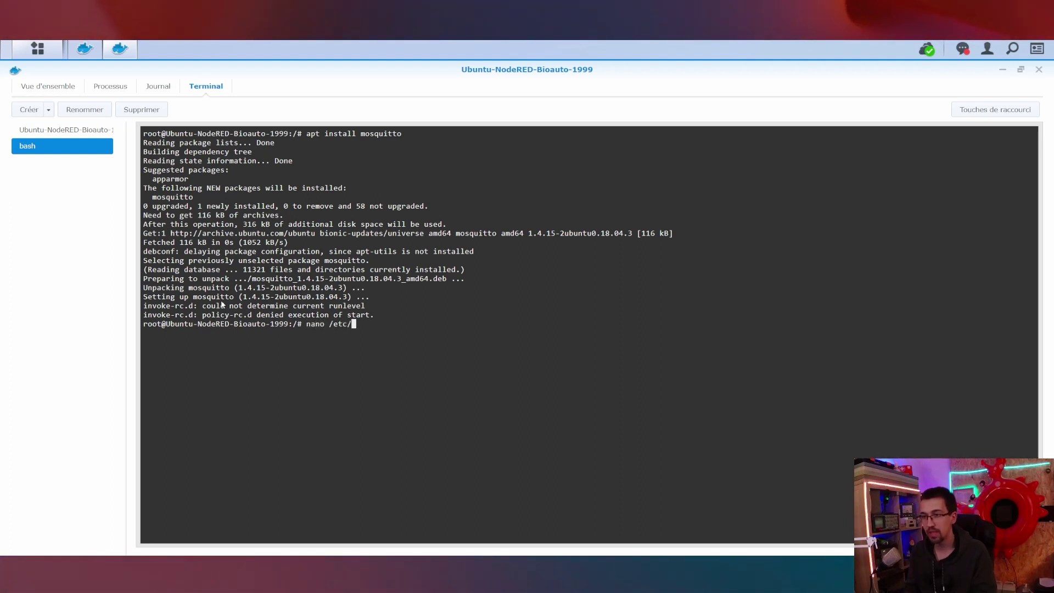
text(mos)
key(Tab)
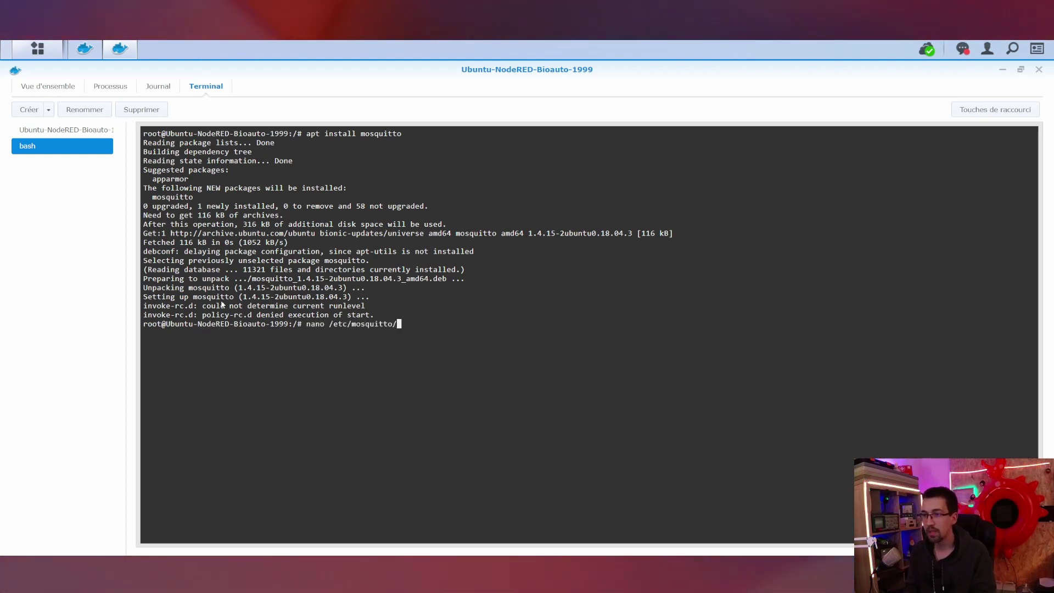
text(mo)
key(Tab)
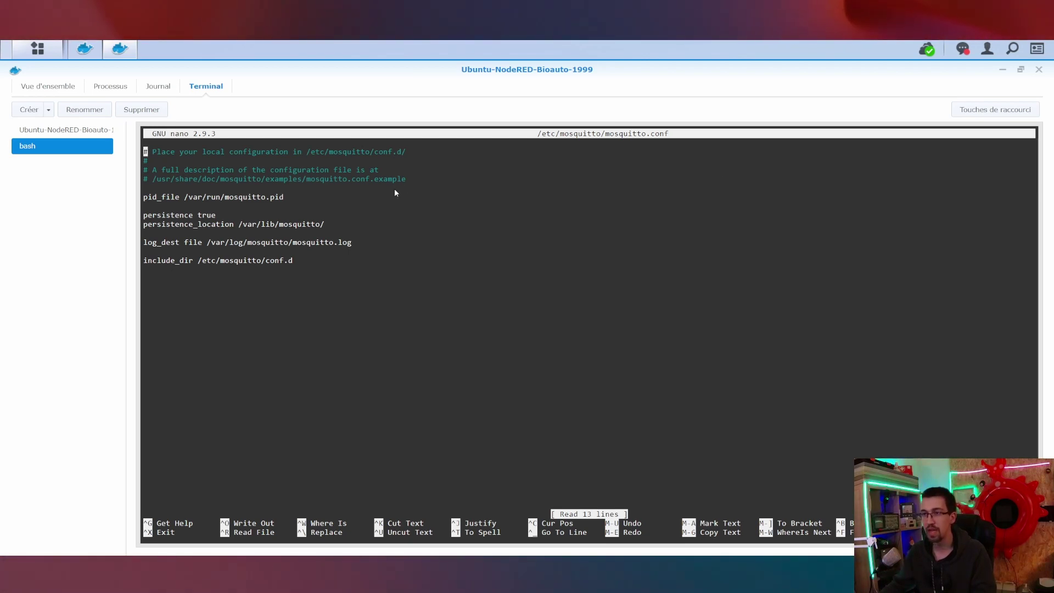
Add the line "listener 1883 0.0.0.0" between the pid_file and persistence settings in mosquitto.conf, set off by blank lines.
key(Down)
key(Down)
key(Down)
key(Down)
key(Down)
key(Down)
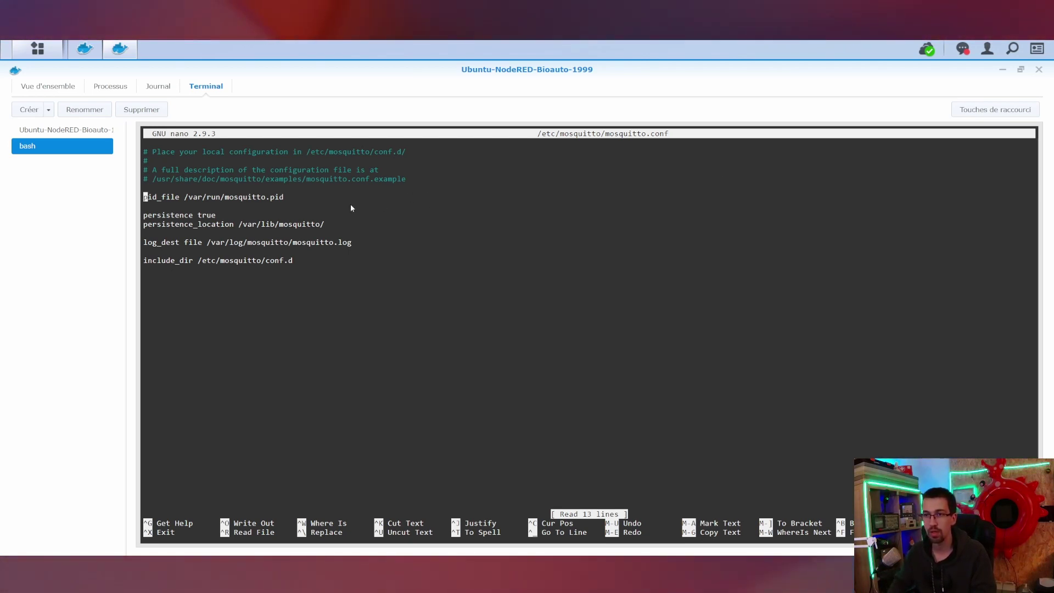
key(Return)
key(Return)
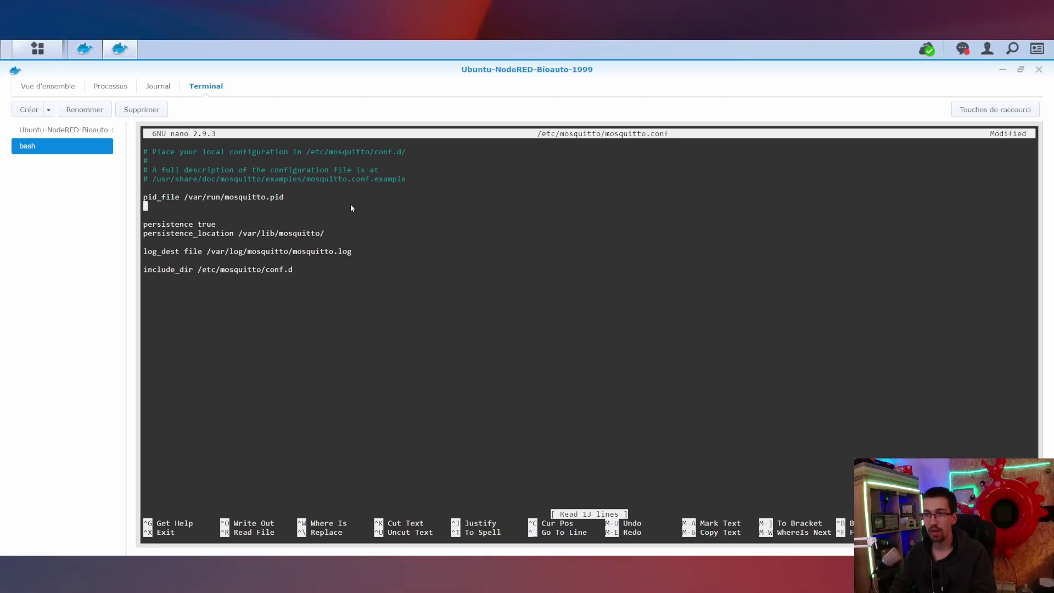
key(Return)
key(Up)
text(listener 1883 0.0.0.0)
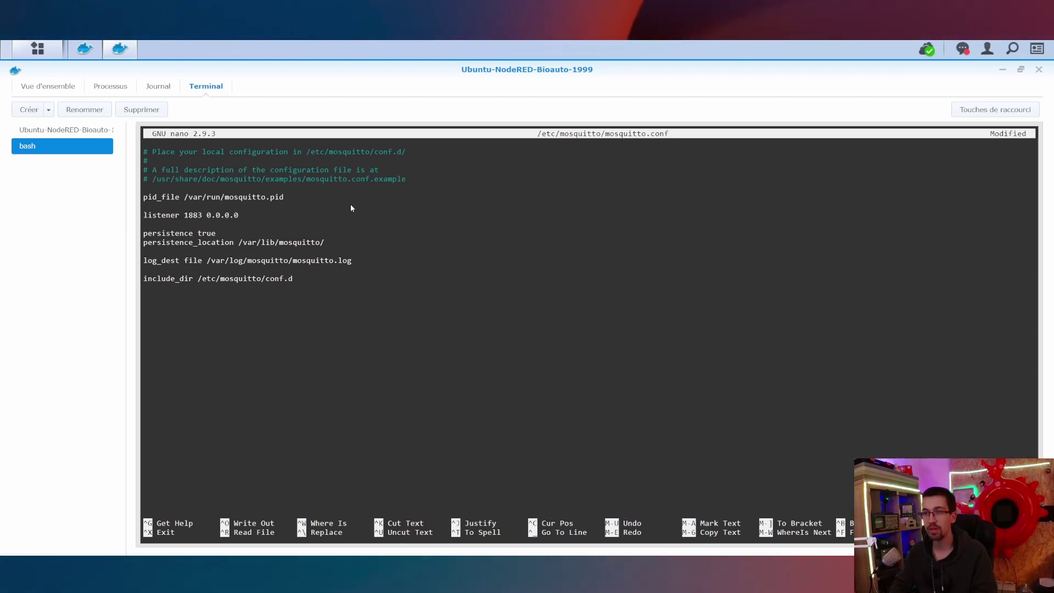
Go over the address and port entered in the listener line of mosquitto.conf.
key(Left)
key(Left)
key(Left)
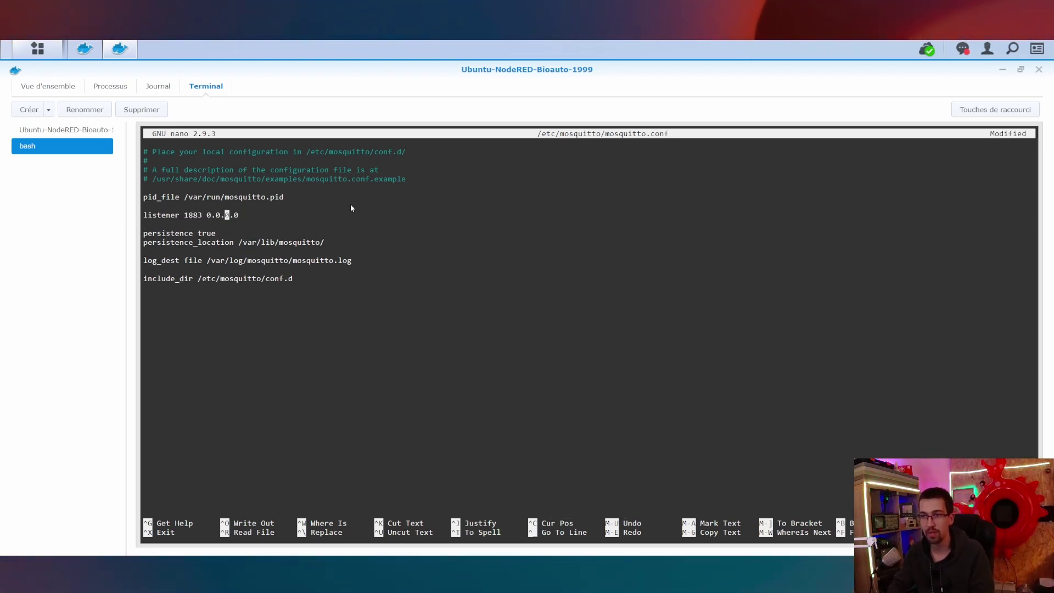
key(Left)
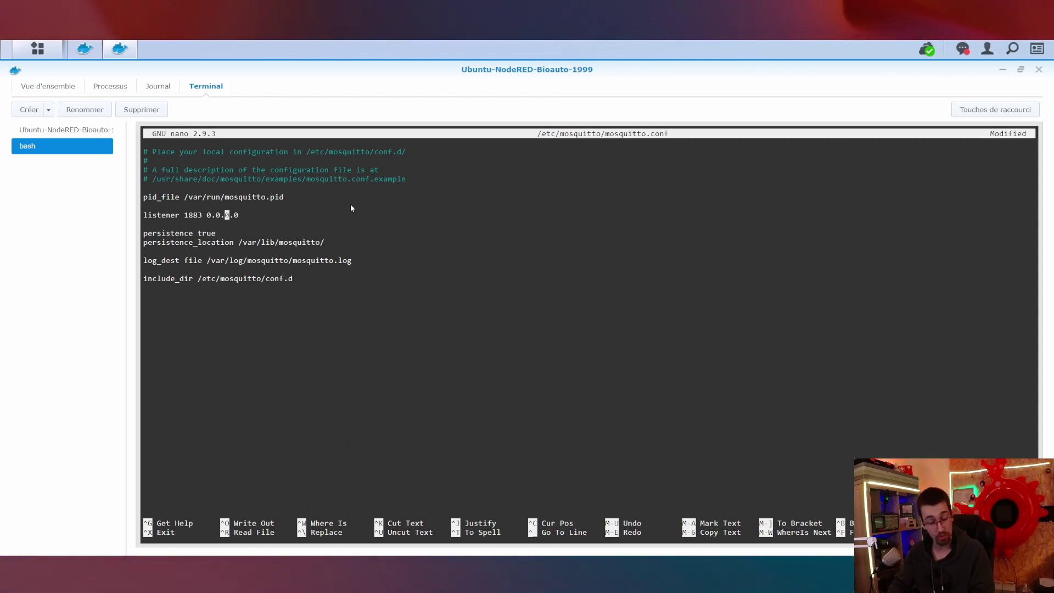
key(Left)
key(Left)
key(Left)
key(Left)
key(Left)
key(Left)
key(Left)
key(Left)
key(Left)
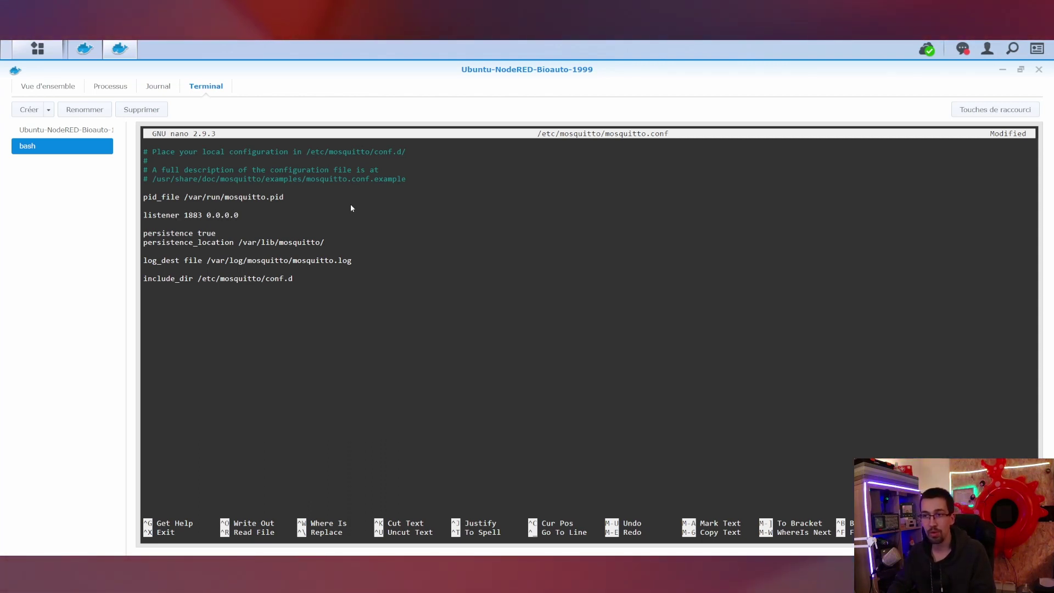
Add the line "allow_anonymous true" directly below the listener line in mosquitto.conf.
key(Right)
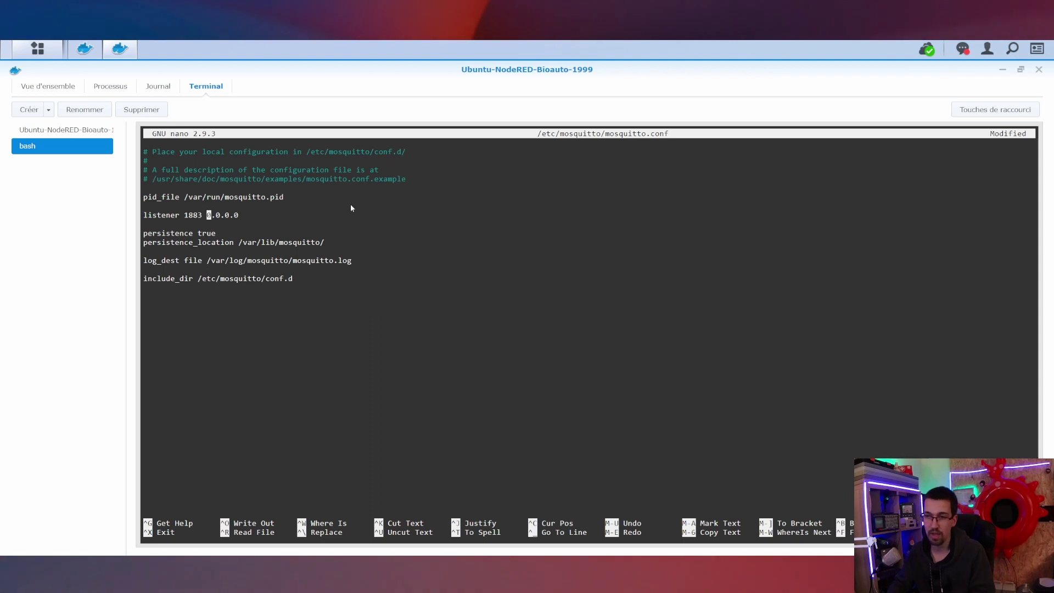
key(Right)
key(Right)
key(Right)
key(Right)
key(Right)
key(Right)
key(Right)
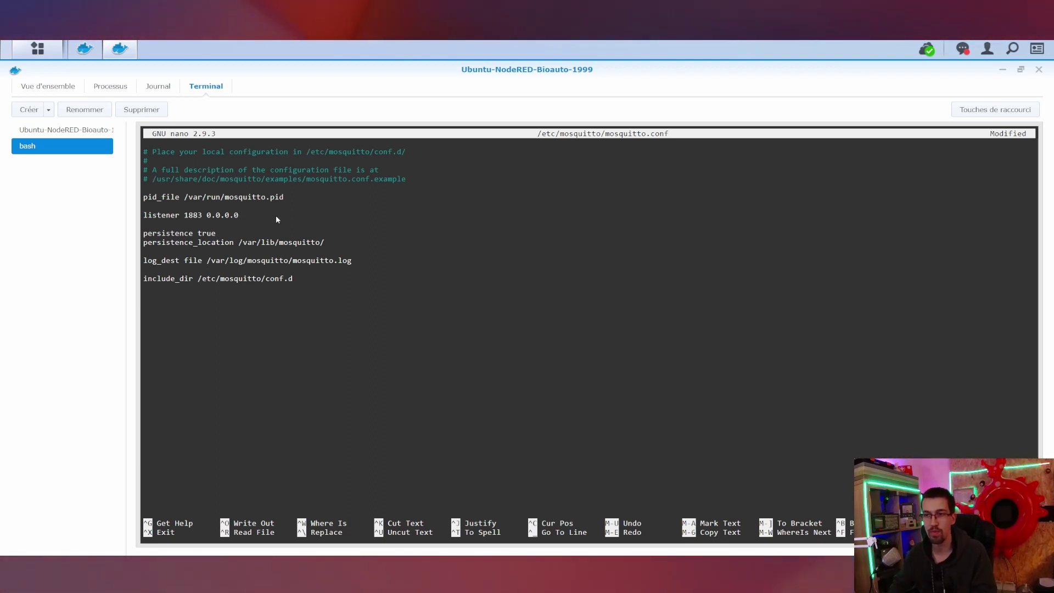
key(Return)
text(allow_anonymous true)
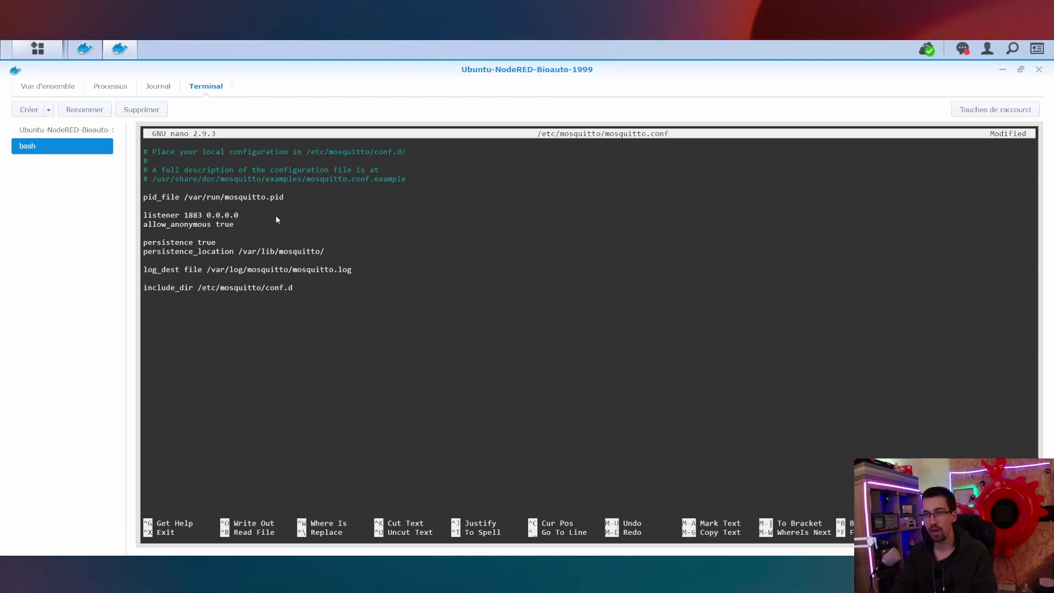
Save the changes to /etc/mosquitto/mosquitto.conf and exit the nano editor.
key(ctrl+o)
key(Return)
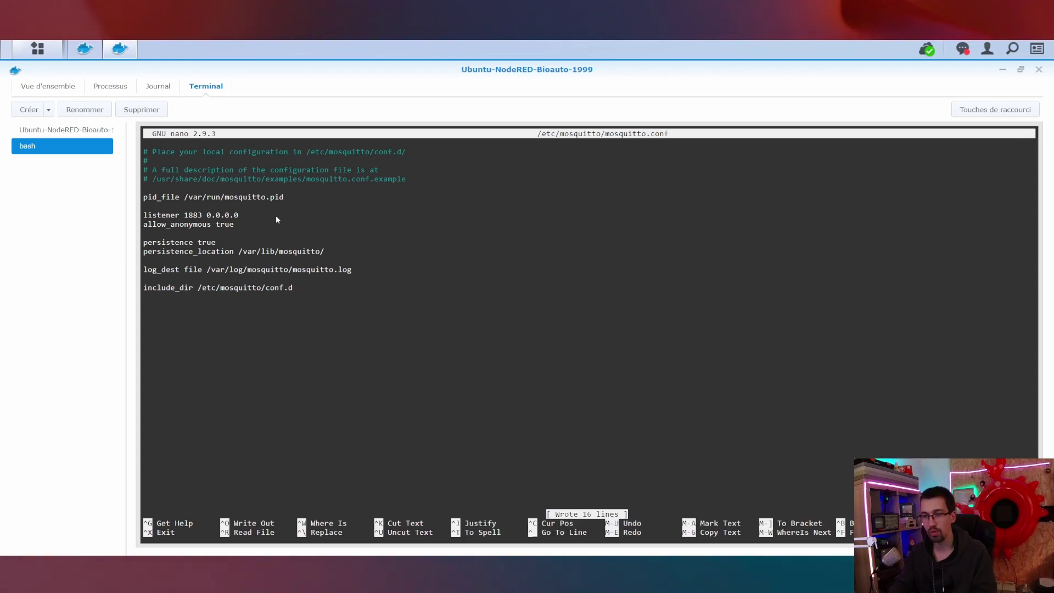
key(ctrl+x)
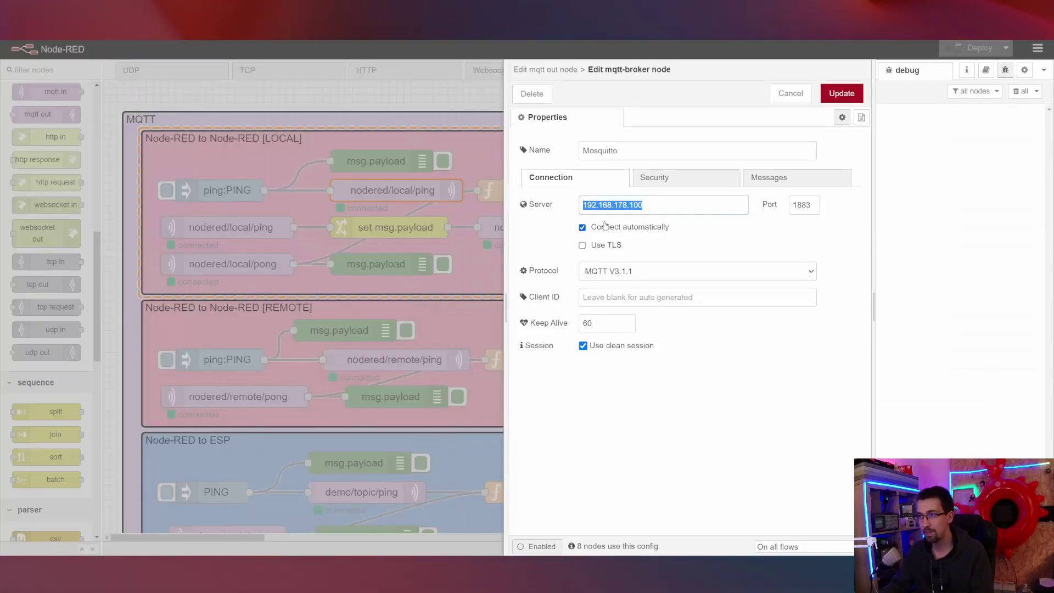
Review the topic of the nodered/local/ping output node, close it, and inject PING in the local Node-RED group.
click(791, 94)
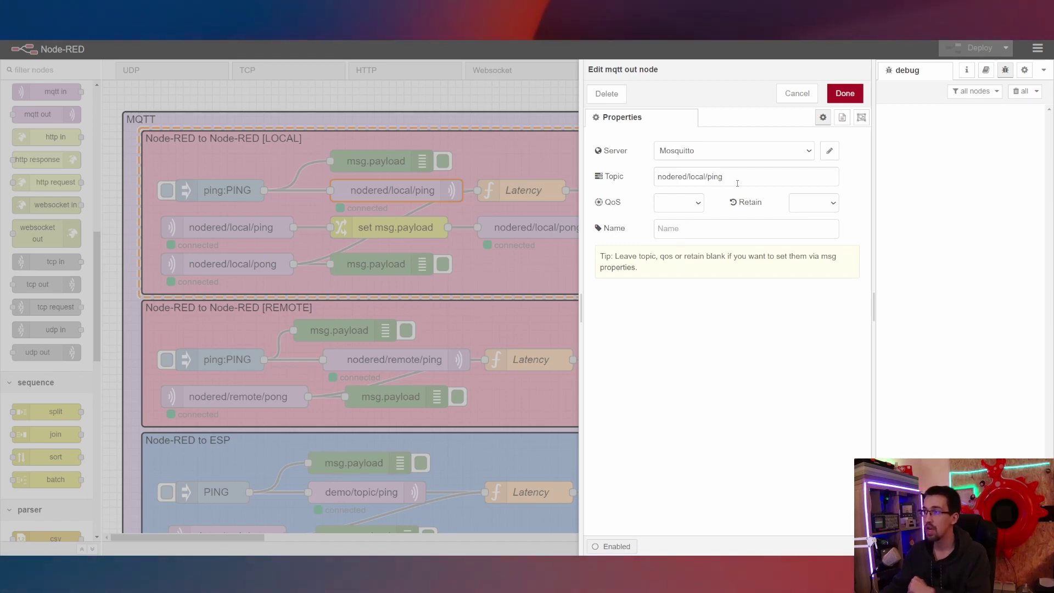
drag(737, 182, 642, 183)
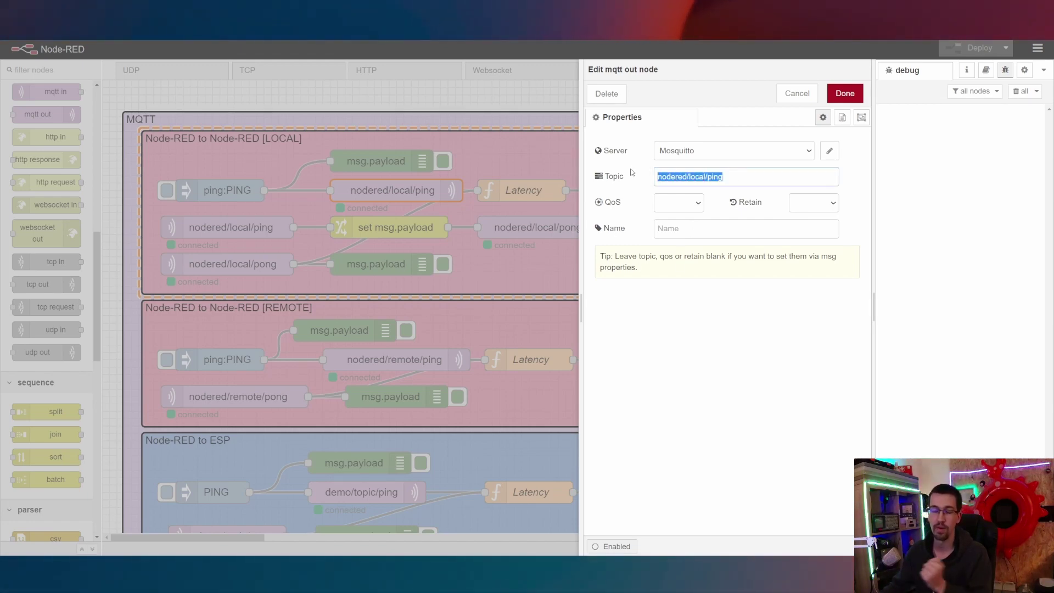
click(726, 176)
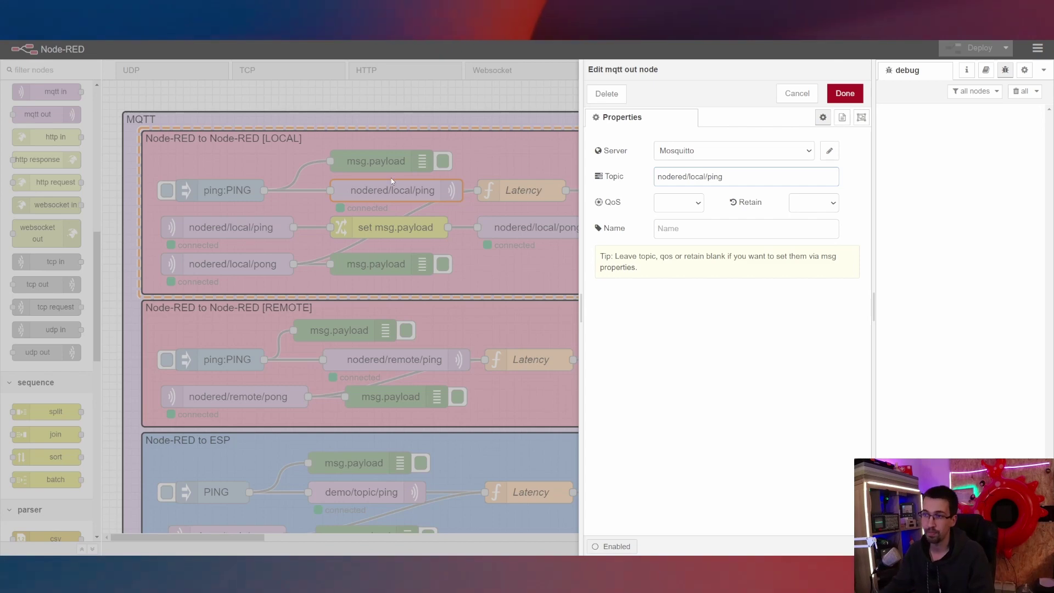
key(Escape)
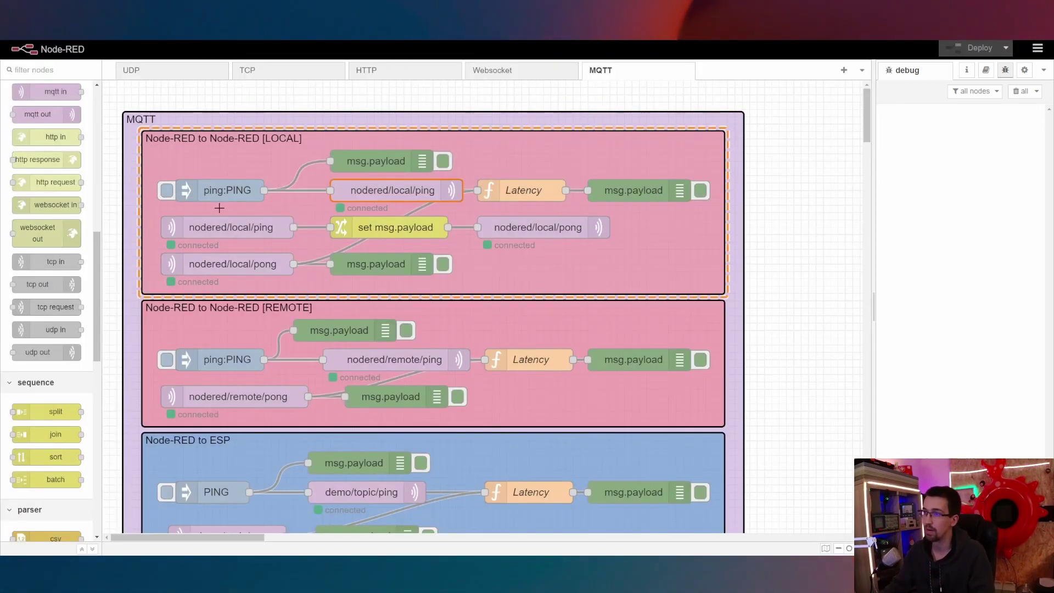
click(166, 190)
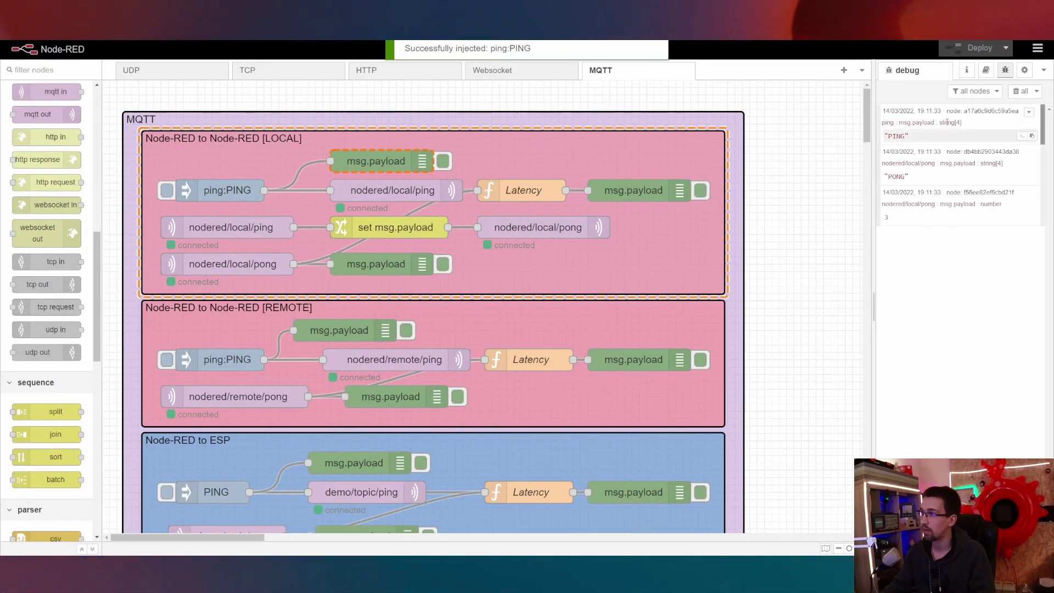
Examine the topic and Mosquitto broker settings of the nodered/remote/ping output node in the remote group.
scroll(313, 207, down, 3)
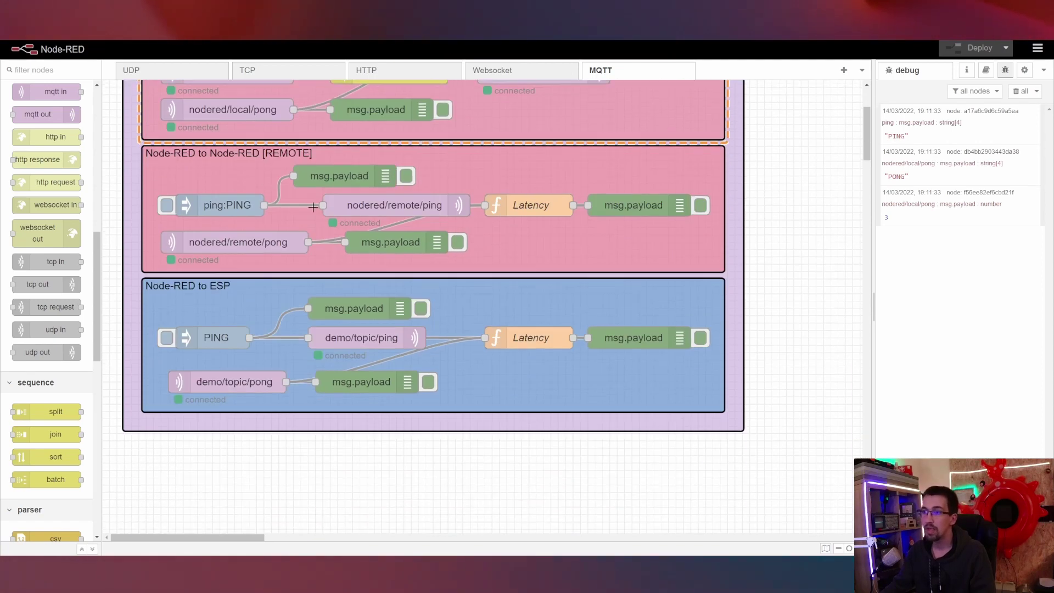
double_click(404, 214)
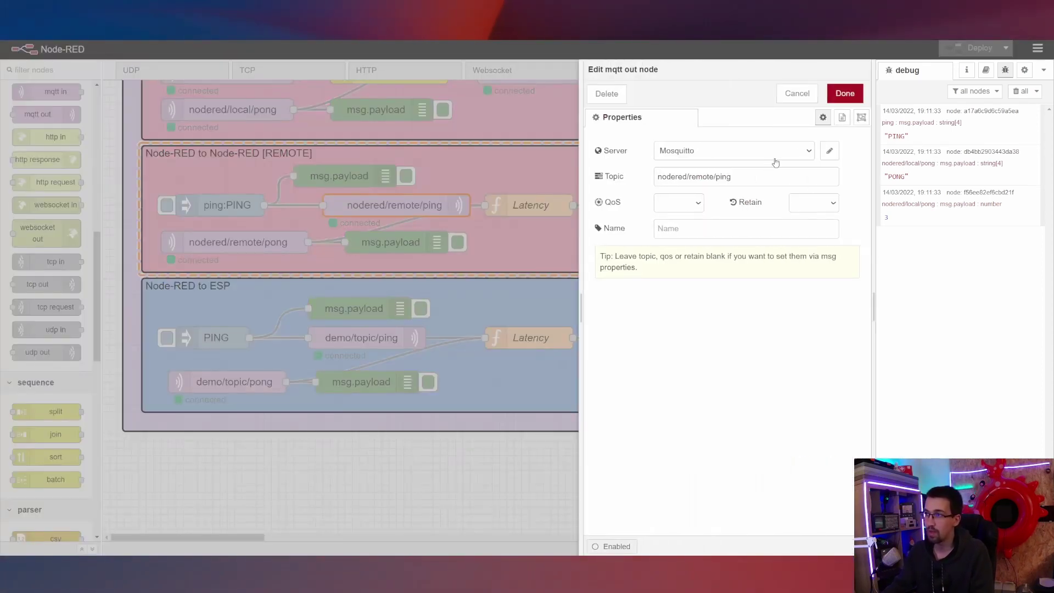
click(830, 151)
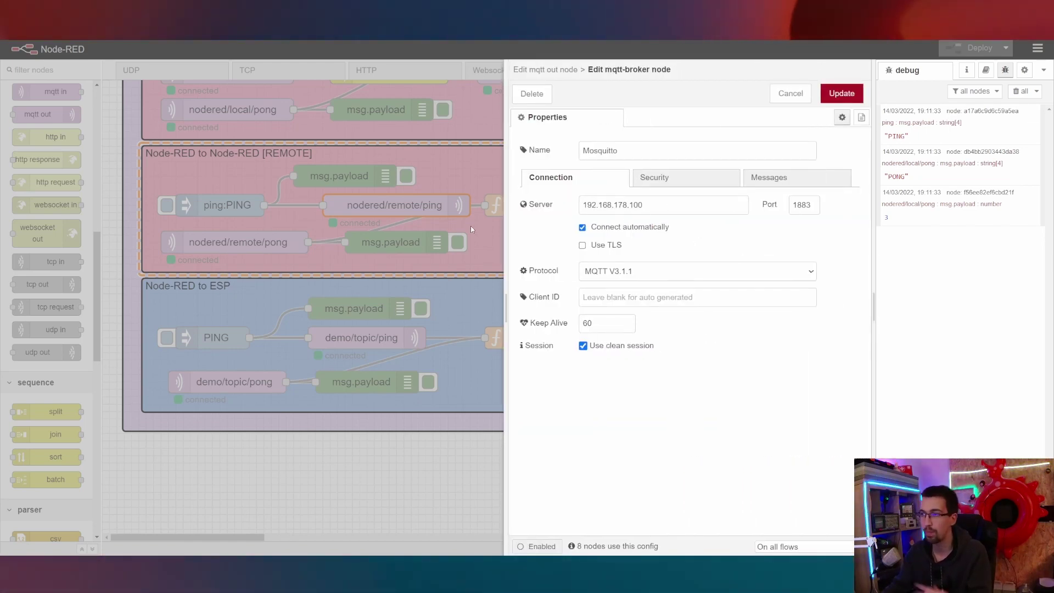
key(Escape)
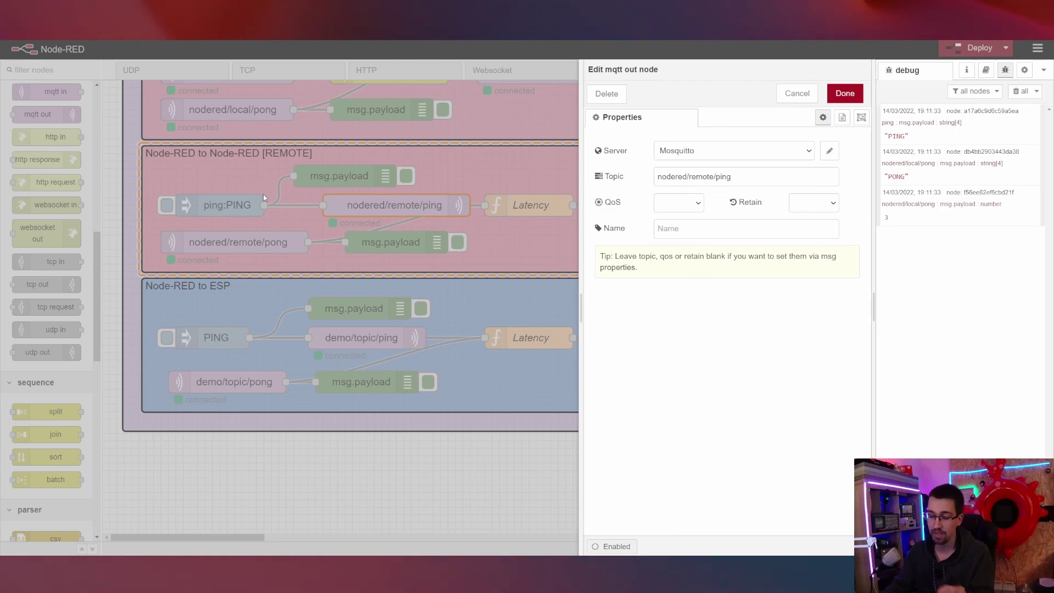
key(Escape)
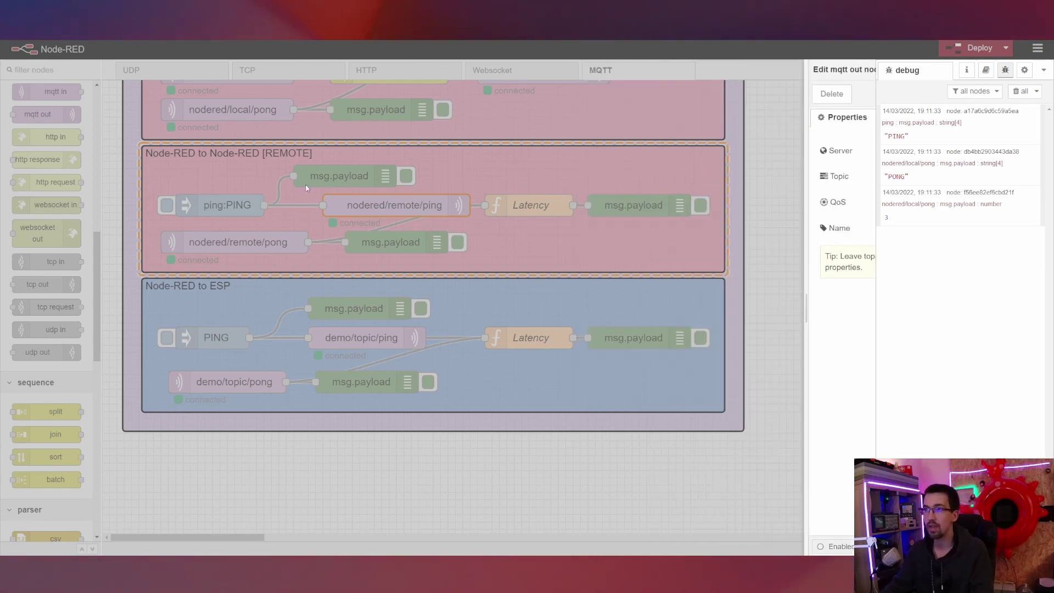
scroll(369, 204, up, 3)
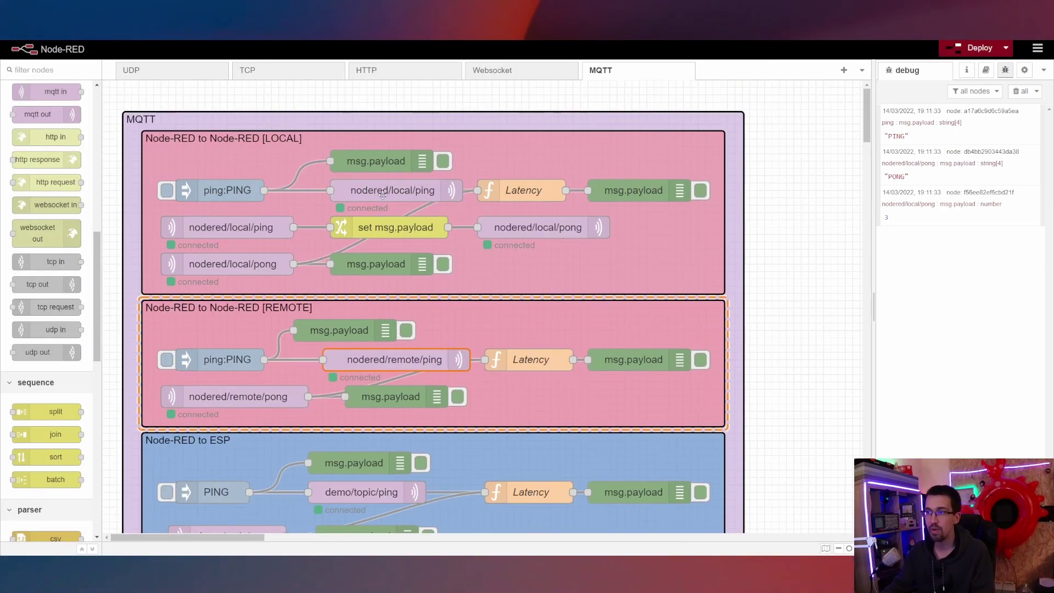
scroll(417, 230, down, 2)
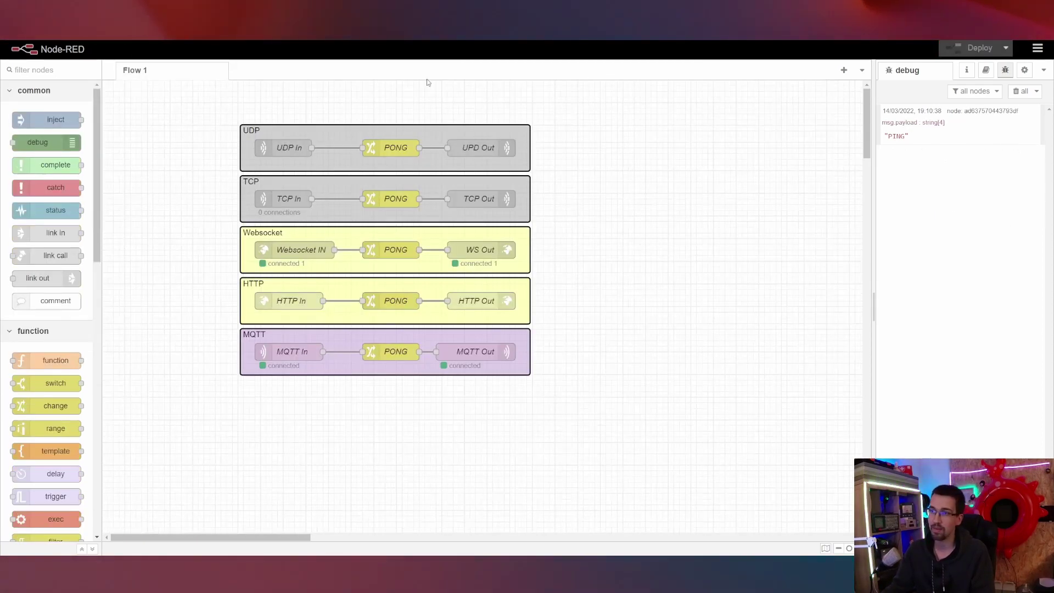
Examine the topic of the MQTT In node in the remote Node-RED instance's MQTT group.
click(304, 352)
double_click(304, 352)
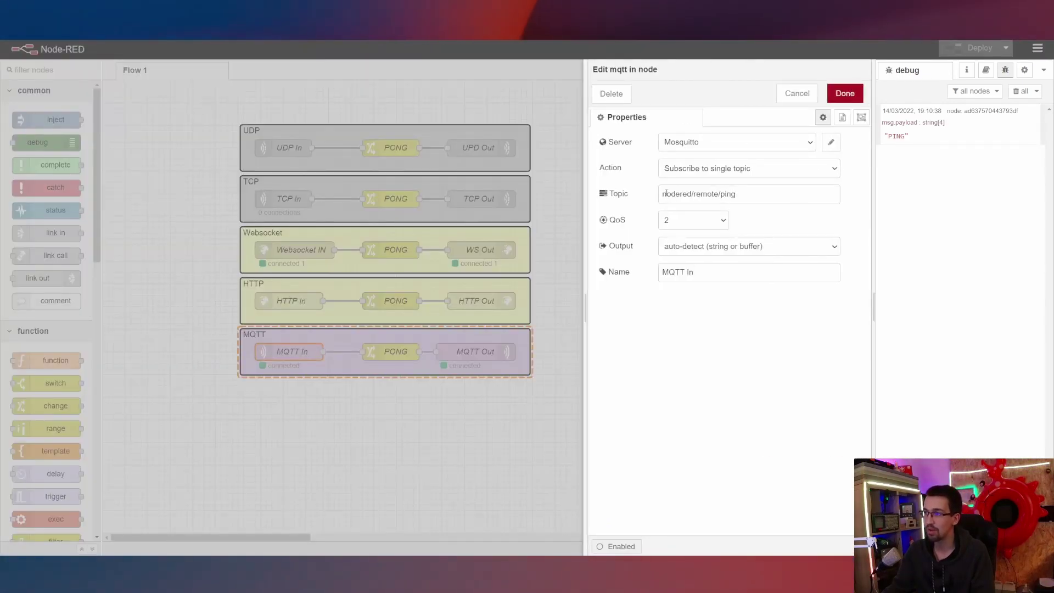
drag(662, 193, 735, 193)
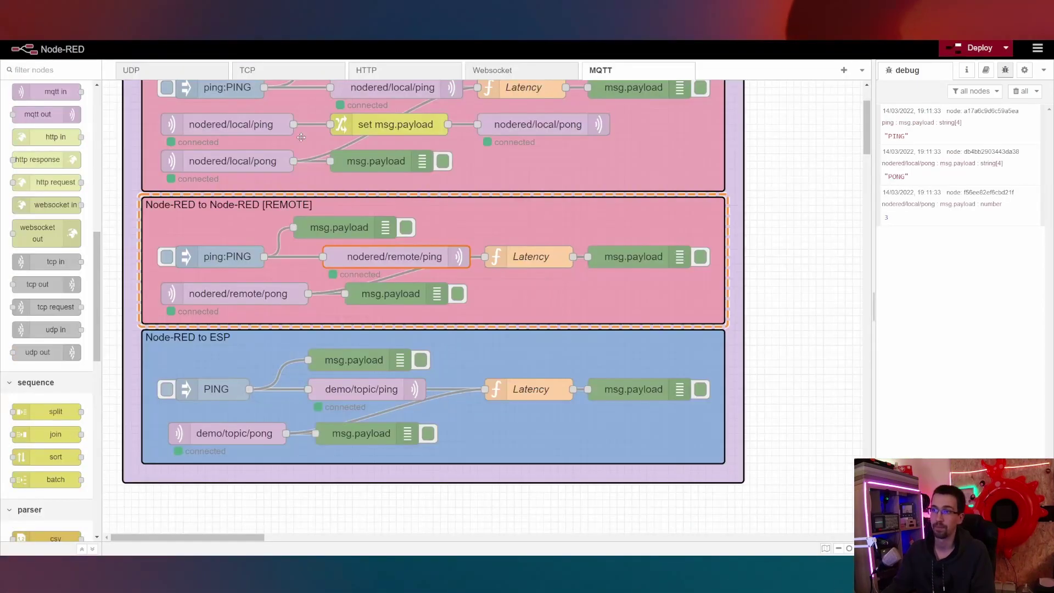
Deploy the flows, clear the debug log and inject PING in the remote MQTT group.
key(ctrl+d)
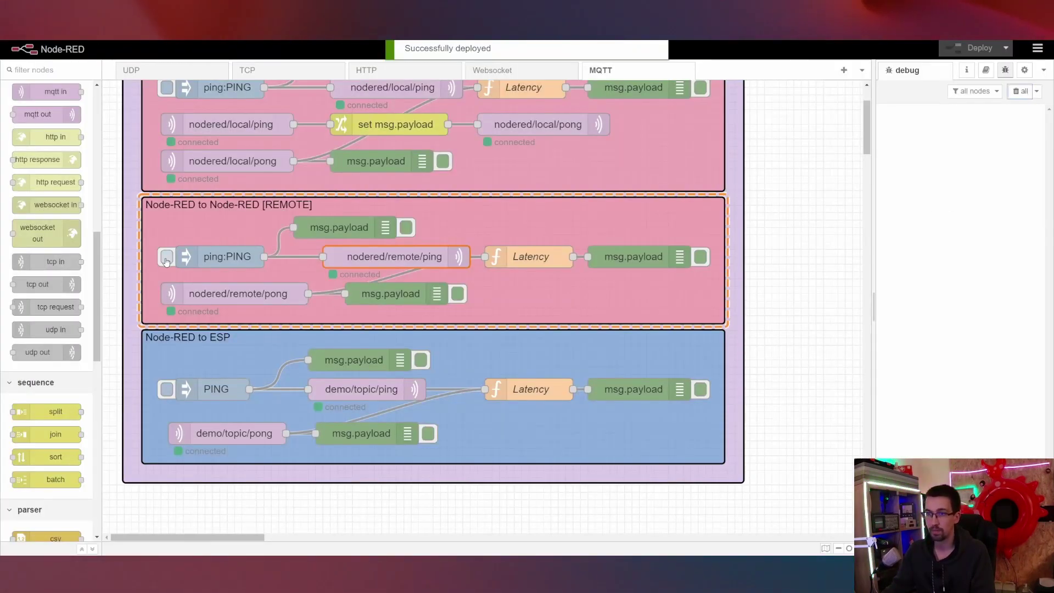
click(166, 260)
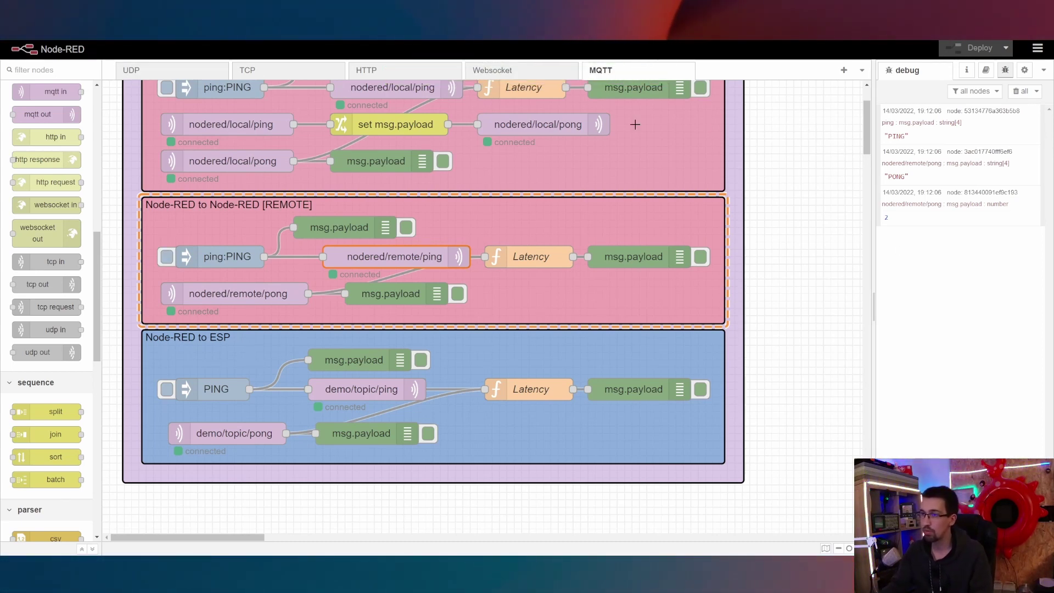
Look over the ping groups in the UDP flow and return to the MQTT flow.
click(142, 76)
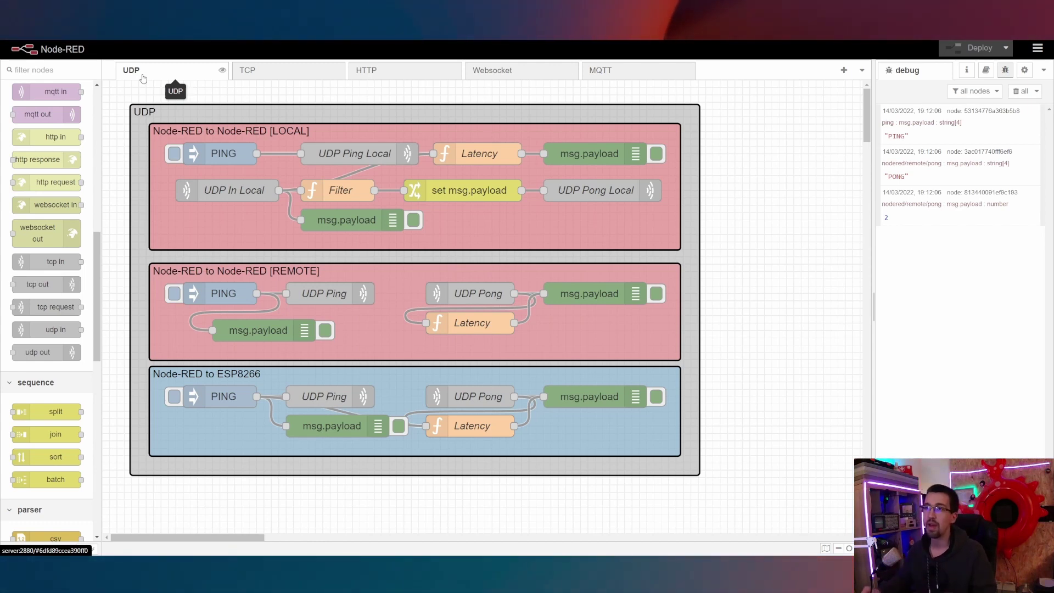
click(609, 70)
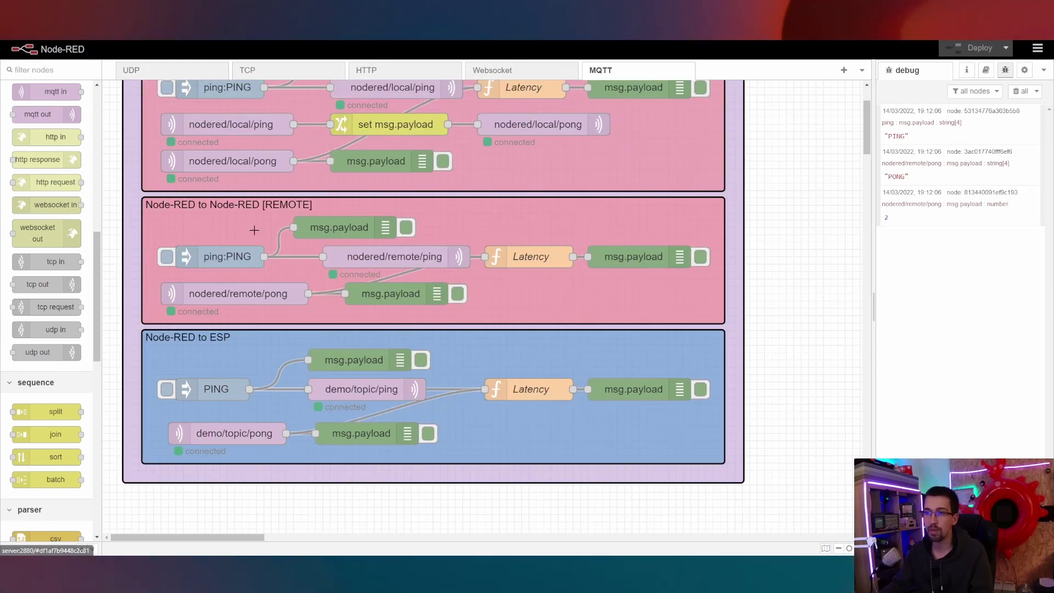
Add an mqtt out node on the Mosquitto server with topic light/1 in the empty area below the ESP group.
scroll(418, 262, down, 5)
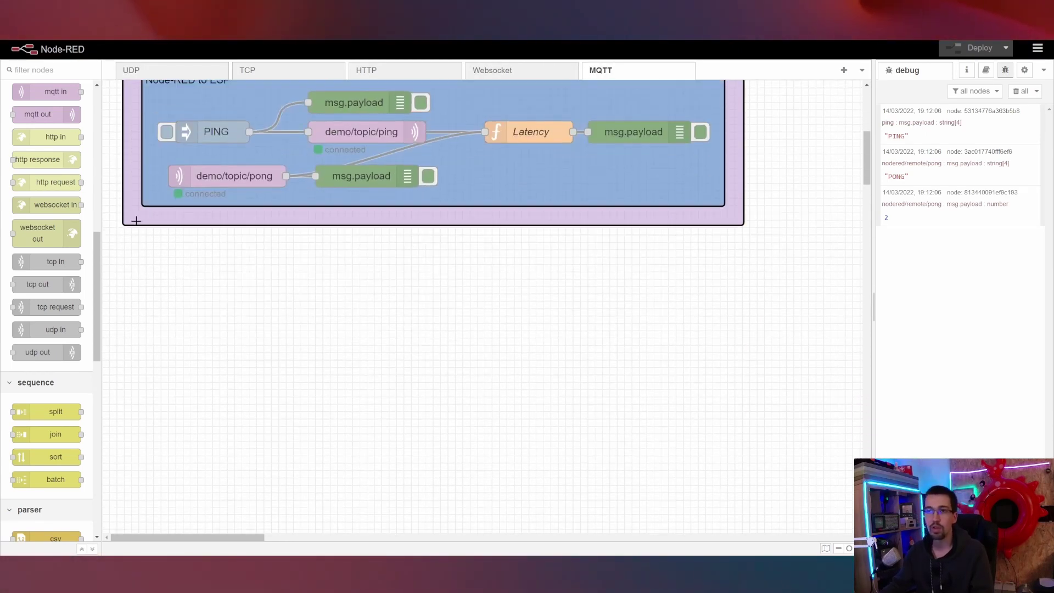
drag(54, 121, 431, 356)
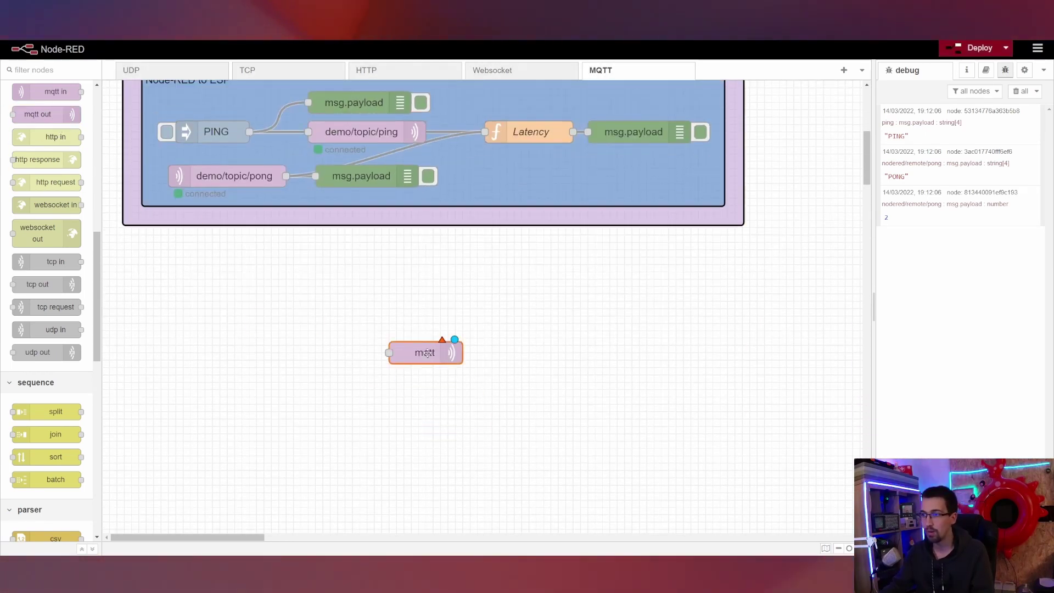
double_click(426, 352)
click(689, 179)
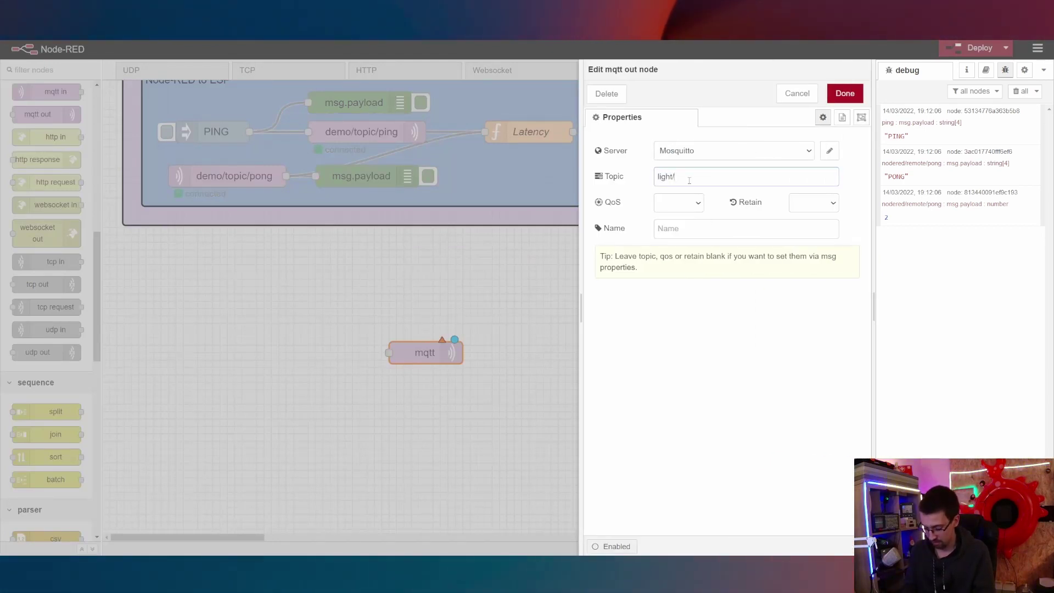
text(light/1)
key(ctrl+Return)
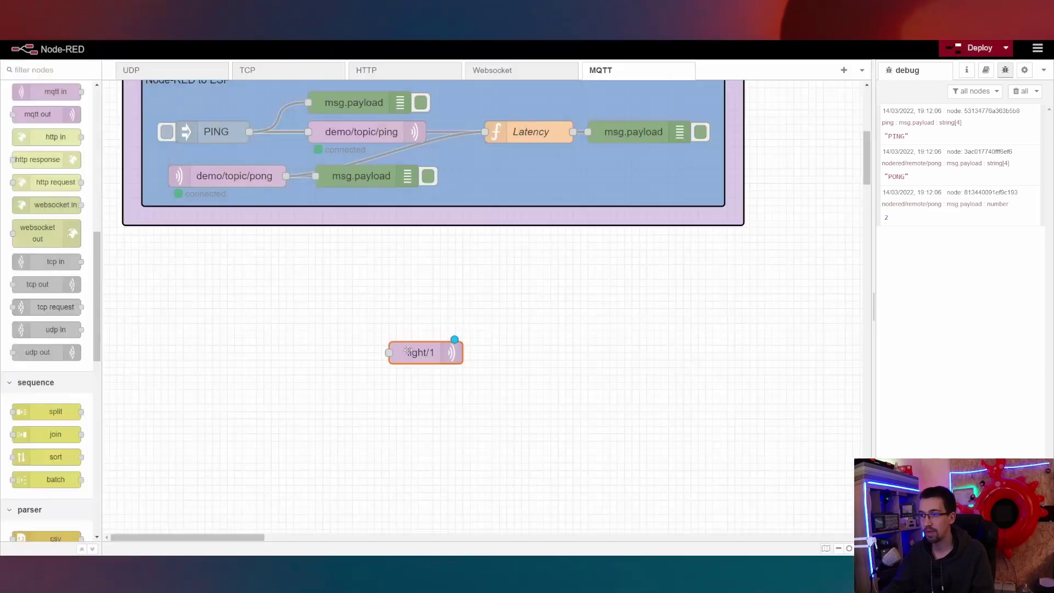
drag(431, 353, 446, 353)
Add an inject node wired to the light/1 node and set its payload to the string ON.
scroll(58, 200, up, 6)
scroll(45, 128, up, 2)
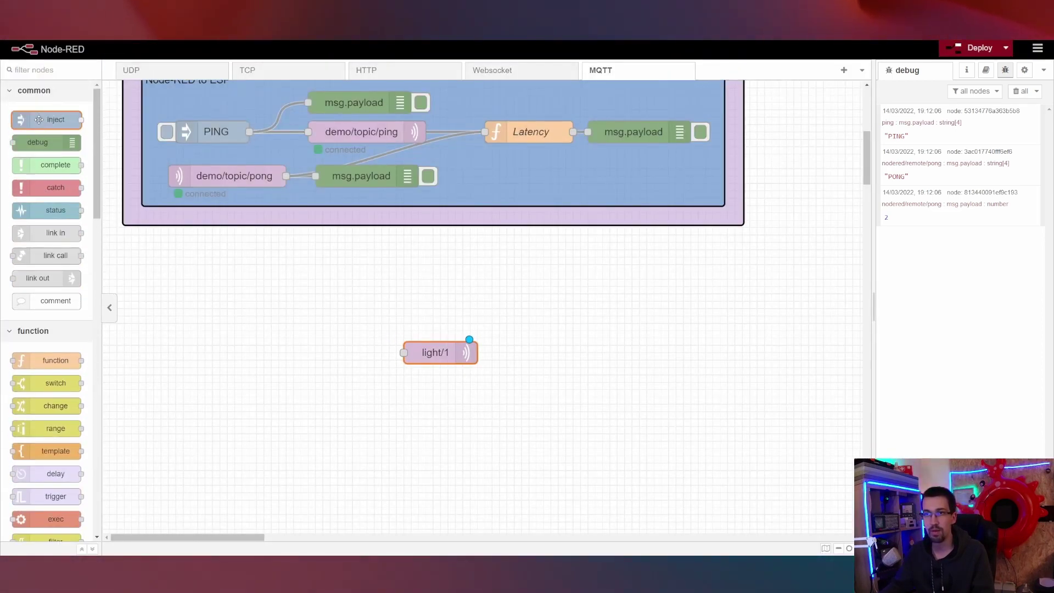
drag(45, 123, 311, 332)
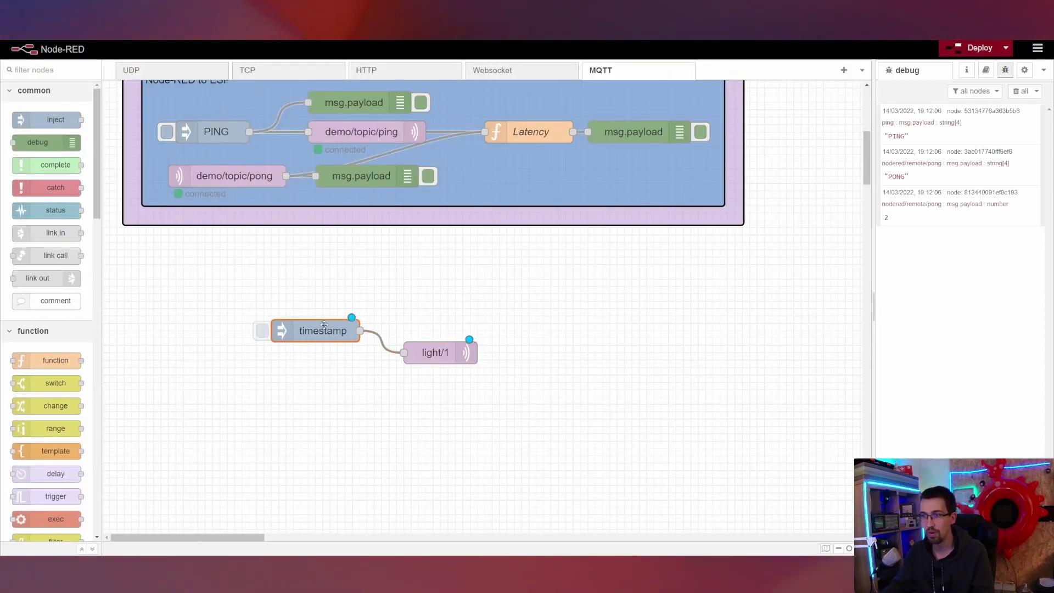
double_click(324, 329)
click(713, 184)
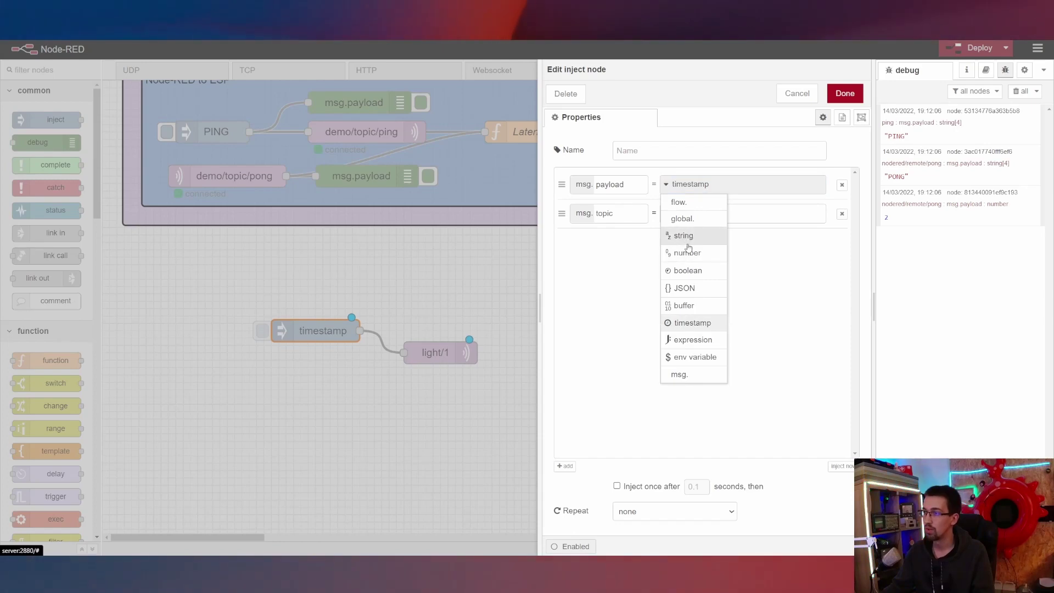
click(687, 240)
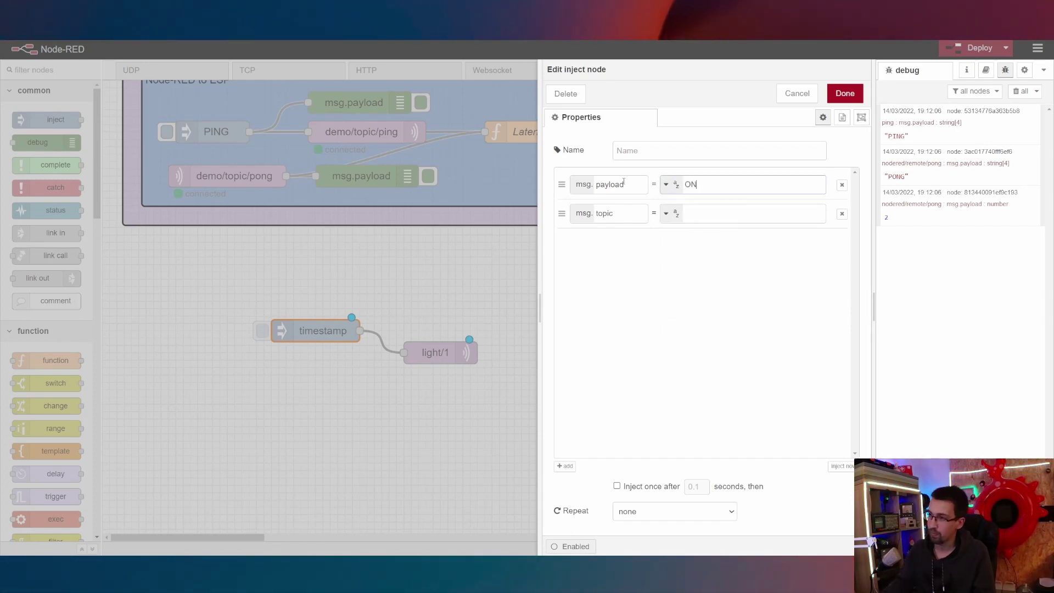
key(ctrl+Return)
Create a copy of the ON inject node with payload OFF and wire it to the light/1 node.
key(ctrl+c)
key(ctrl+v)
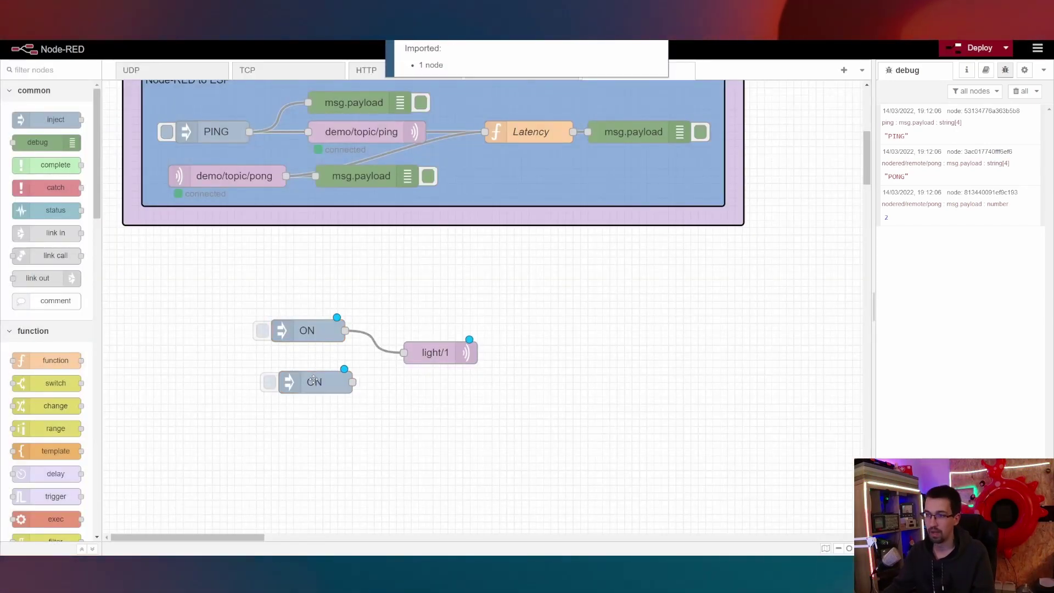
double_click(351, 382)
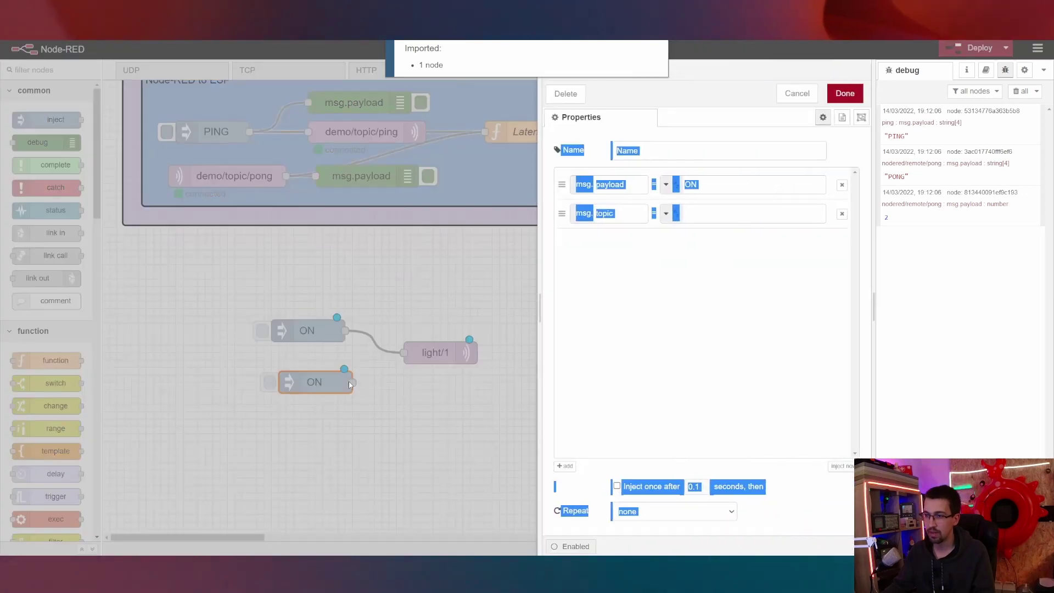
click(711, 184)
key(BackSpace)
text(FF)
key(ctrl+Return)
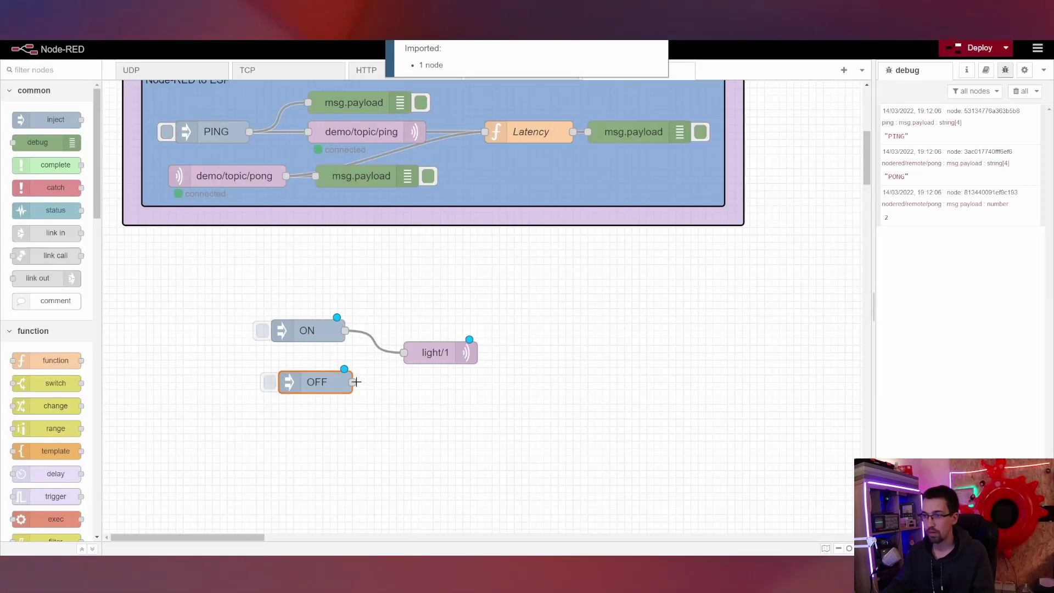
drag(358, 382, 406, 358)
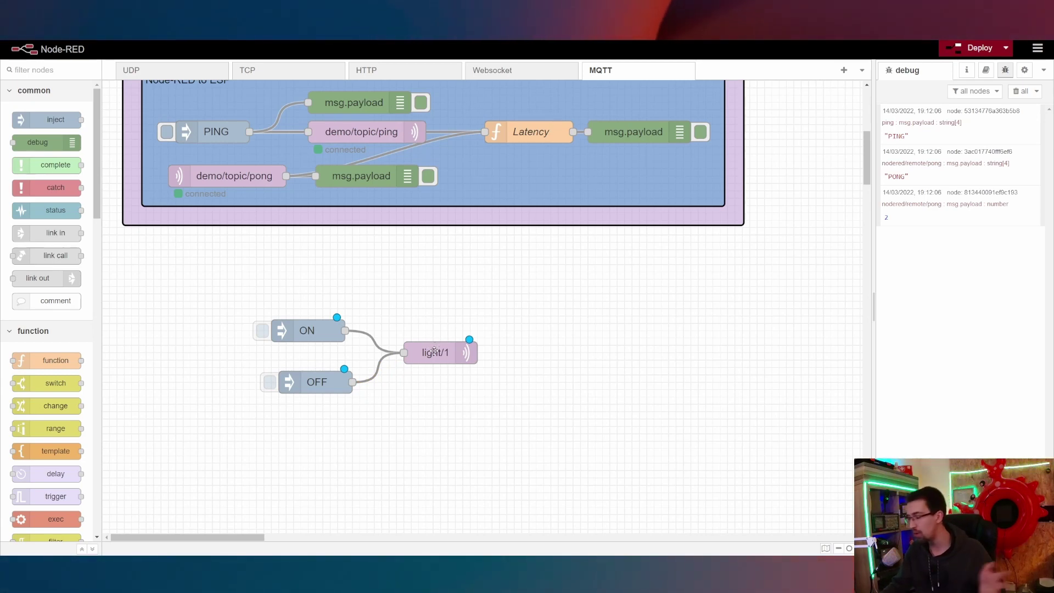
mouse_move(434, 350)
mouse_down()
mouse_move(449, 354)
mouse_move(435, 361)
mouse_up()
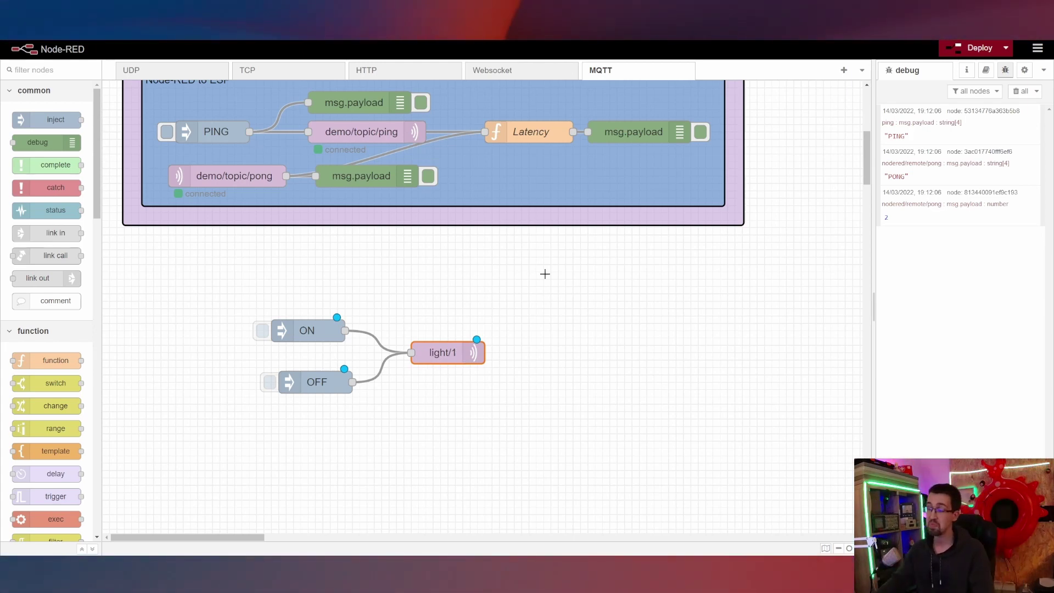
Deploy the flow and send the ON and OFF messages to the light/1 topic.
click(975, 48)
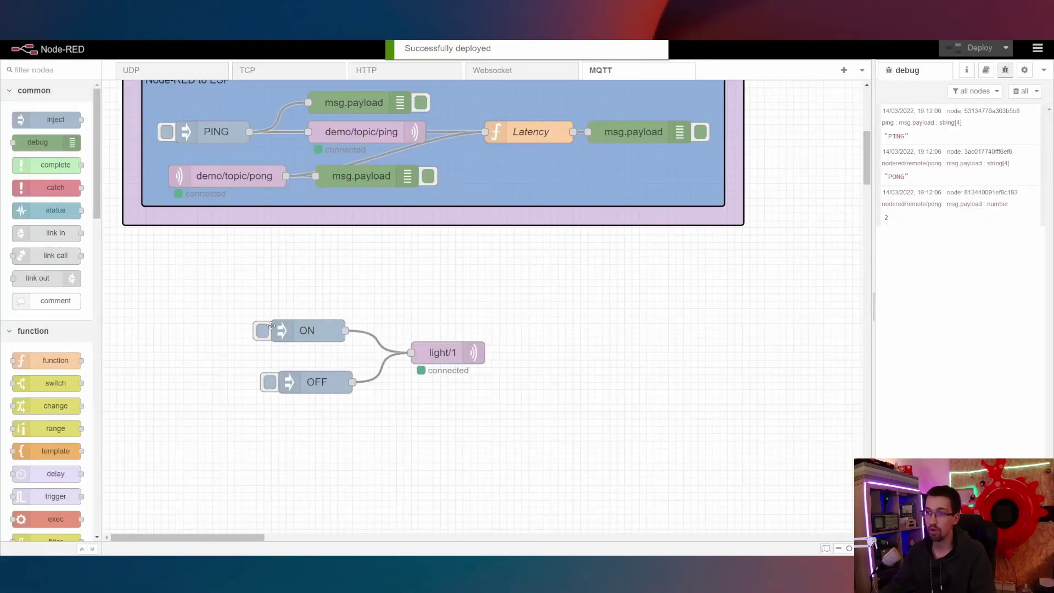
click(262, 330)
click(270, 383)
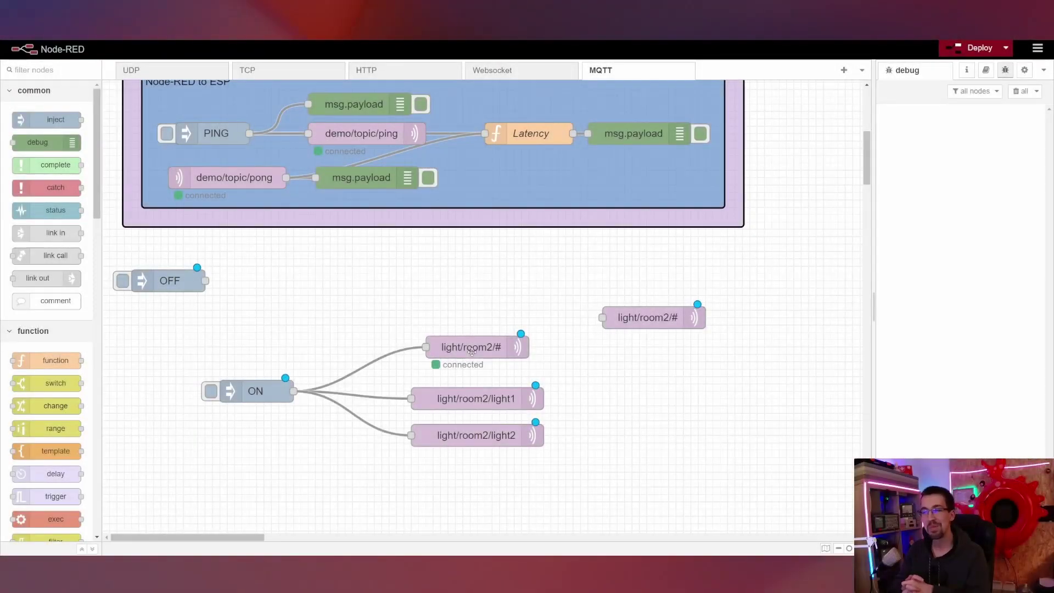
Look through the UDP, TCP, HTTP and Websocket flows and return to the MQTT flow.
click(180, 70)
click(291, 70)
click(406, 70)
click(522, 68)
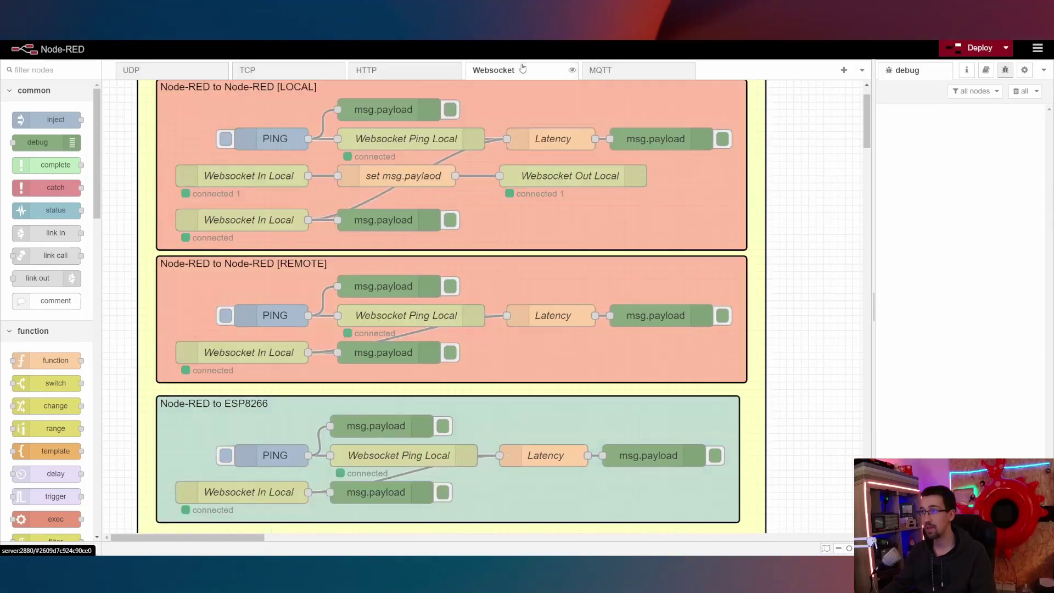
click(616, 71)
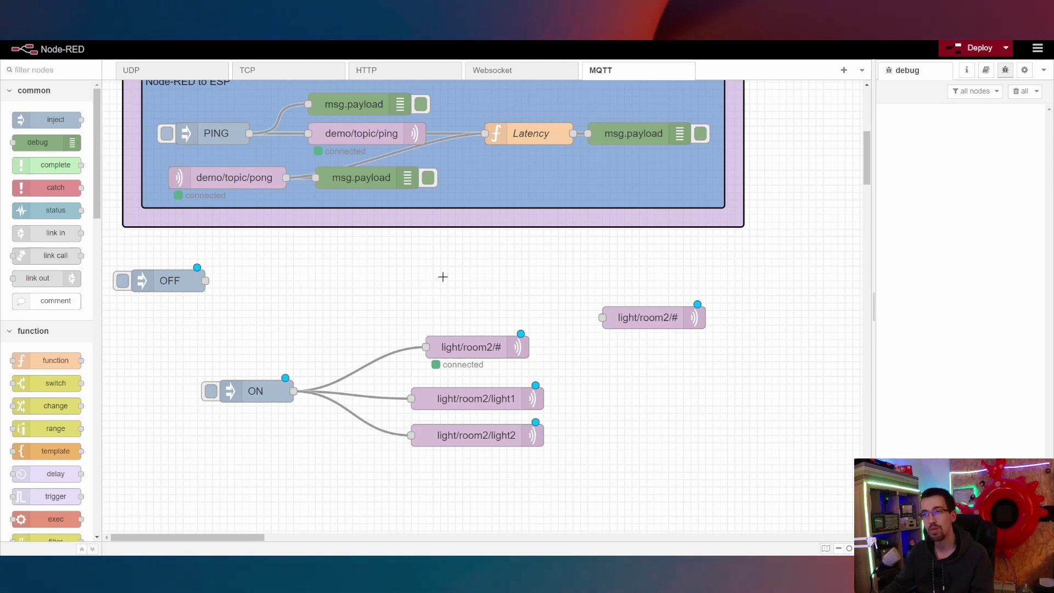
Delete the ON and OFF inject nodes and all light/room2 test nodes below the ESP group, and deploy the flow.
mouse_move(150, 252)
mouse_down()
mouse_move(430, 396)
mouse_move(766, 461)
mouse_up()
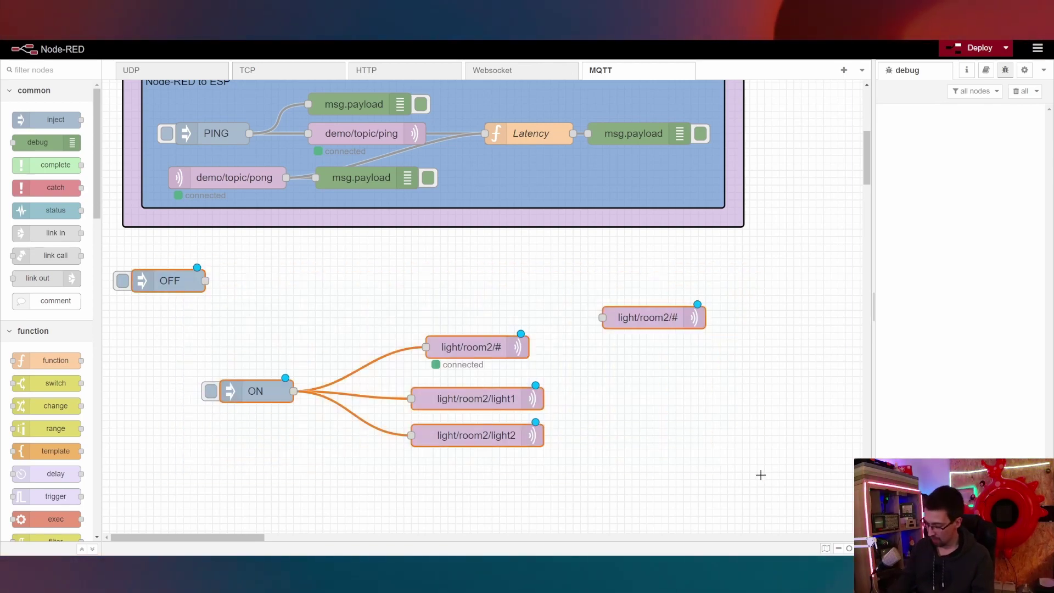
key(Delete)
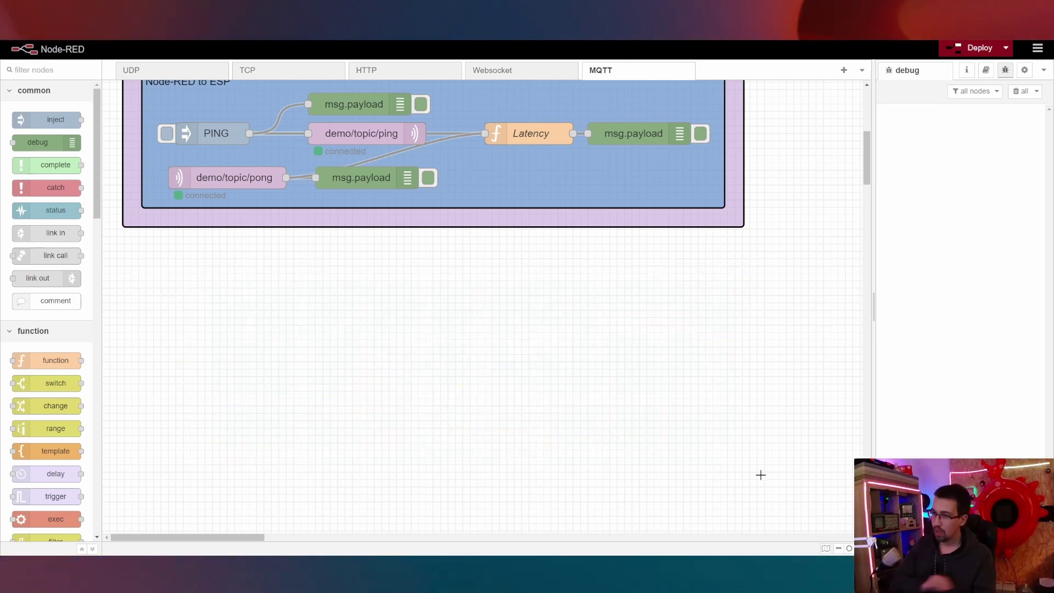
click(976, 48)
Review the ping-pong groups in the MQTT flow and those in the UDP and TCP flows.
scroll(432, 190, up, 3)
scroll(237, 195, up, 3)
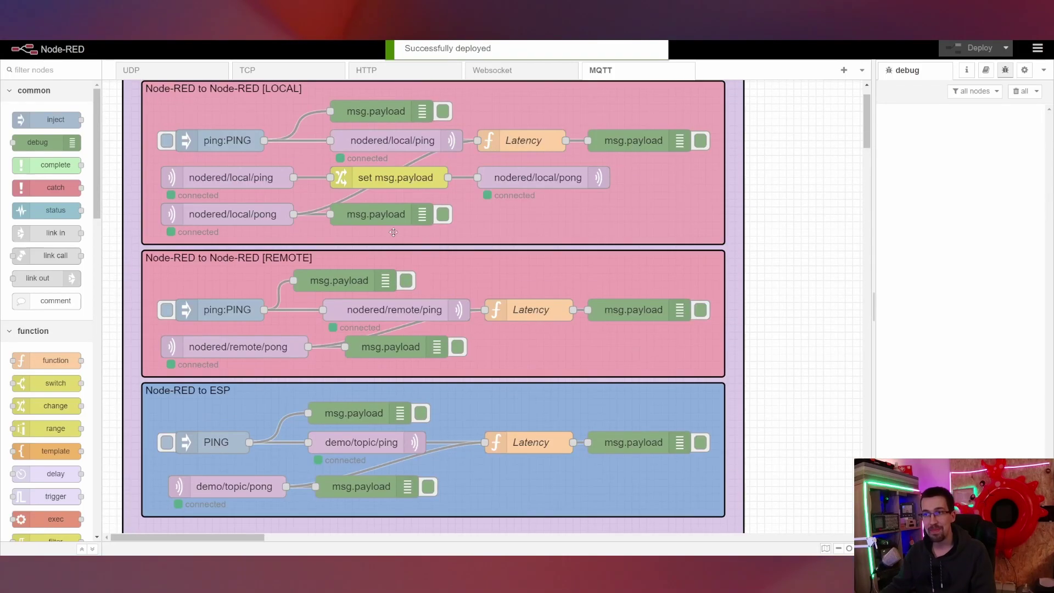
scroll(233, 244, up, 1)
click(174, 70)
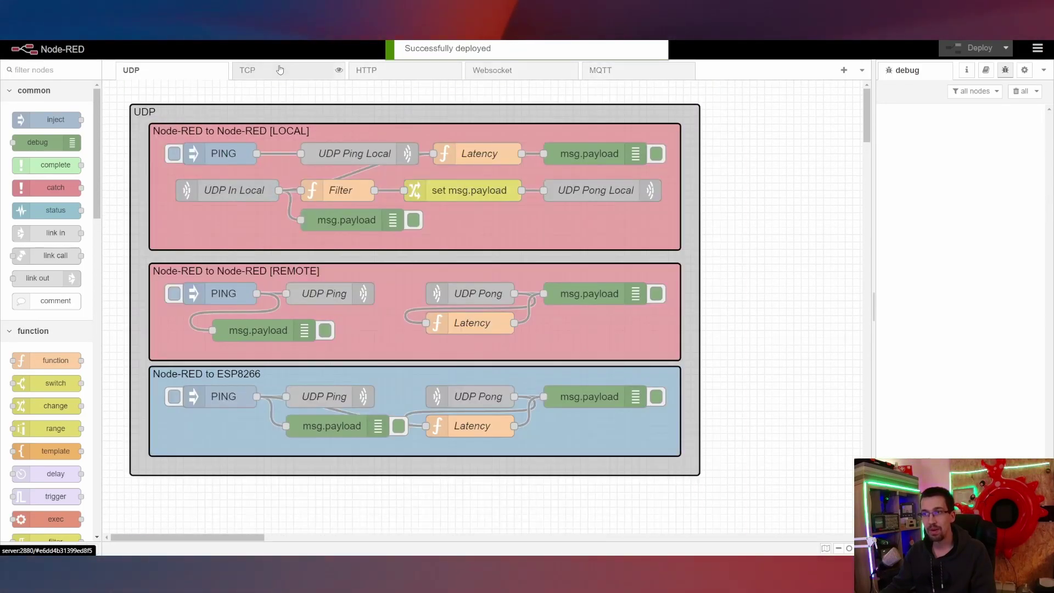
click(249, 70)
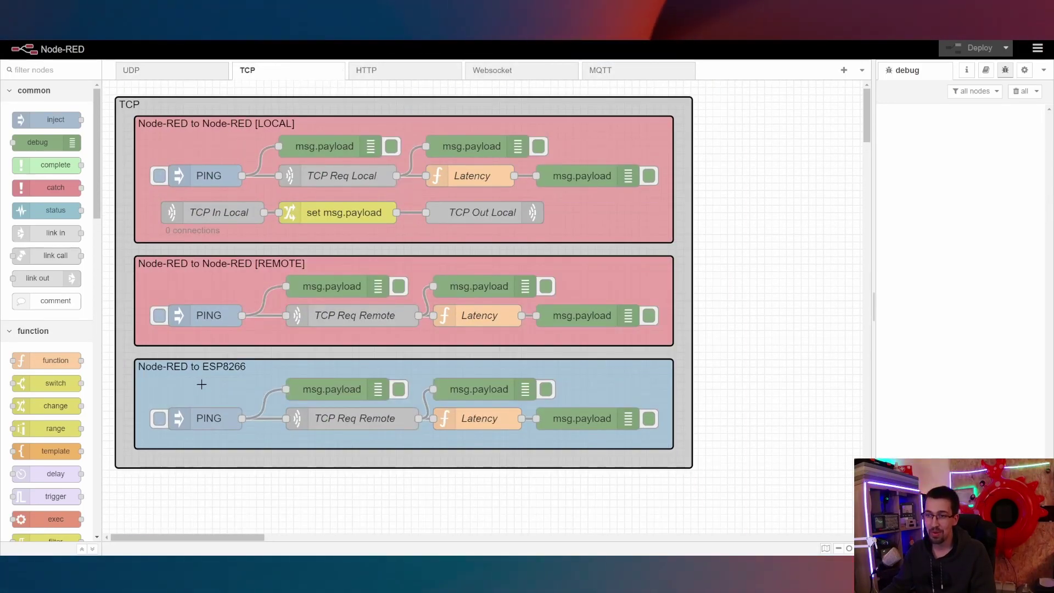